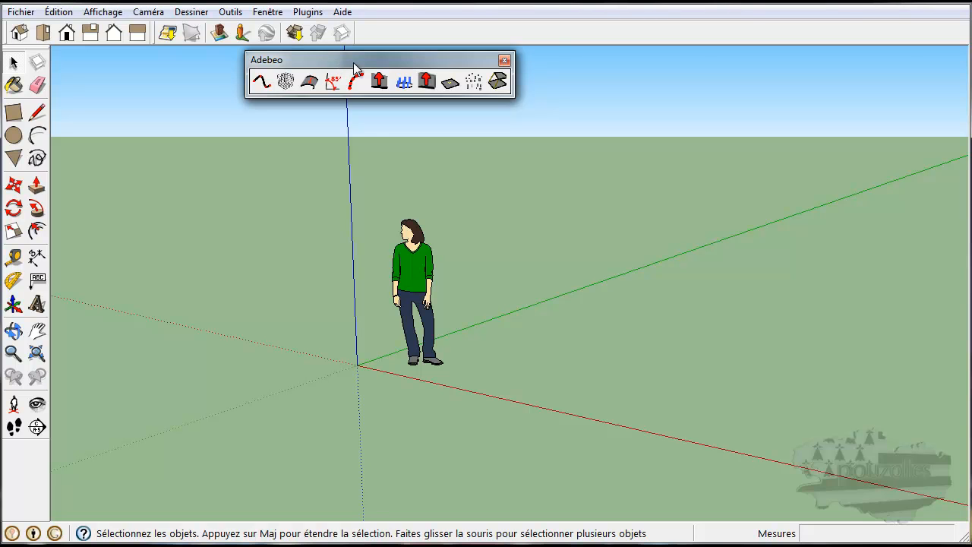
- Move the floating Adebeo toolbar away from the middle of the drawing area
{"action": "left_click_drag", "start_coordinate": [354, 69], "coordinate": [146, 77]}
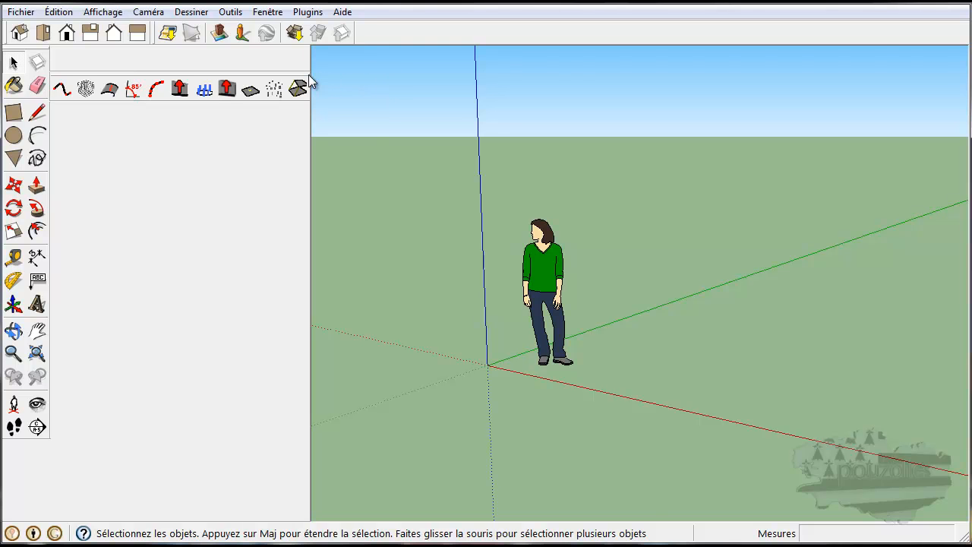
{"action": "left_click_drag", "start_coordinate": [533, 85], "coordinate": [533, 85]}
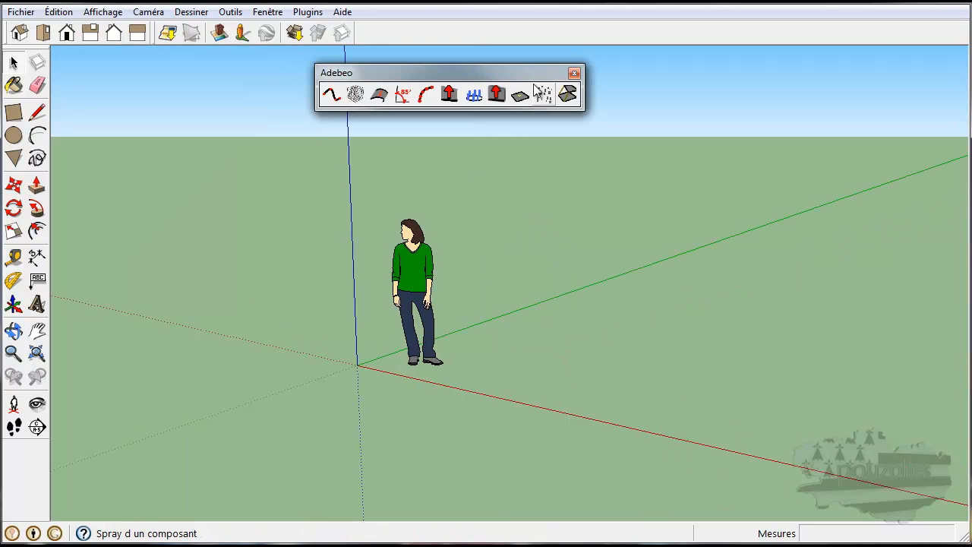
{"action": "left_click_drag", "start_coordinate": [419, 76], "coordinate": [259, 83]}
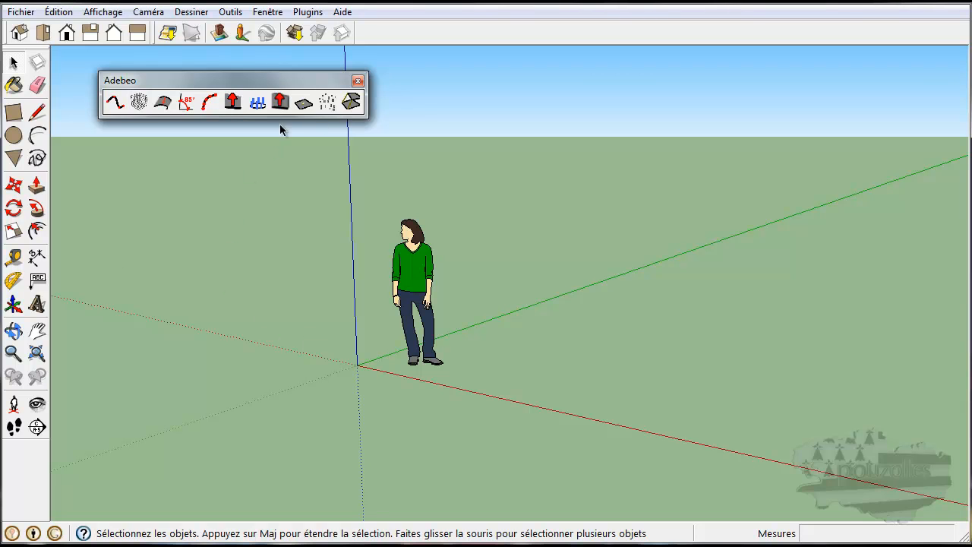
- Delete the default person figure and draw a large rectangle on the ground plane starting at the origin
{"action": "left_click", "coordinate": [427, 274]}
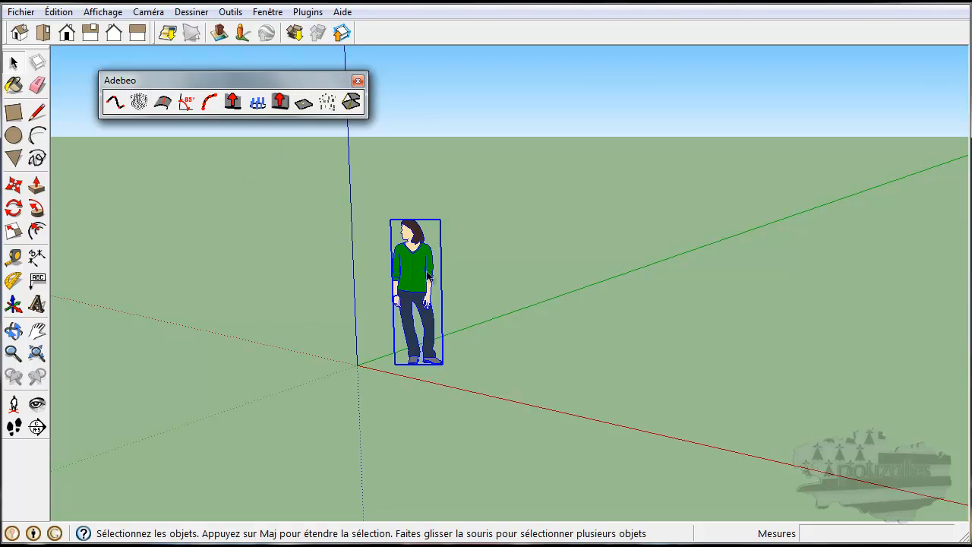
{"action": "key", "text": "Delete"}
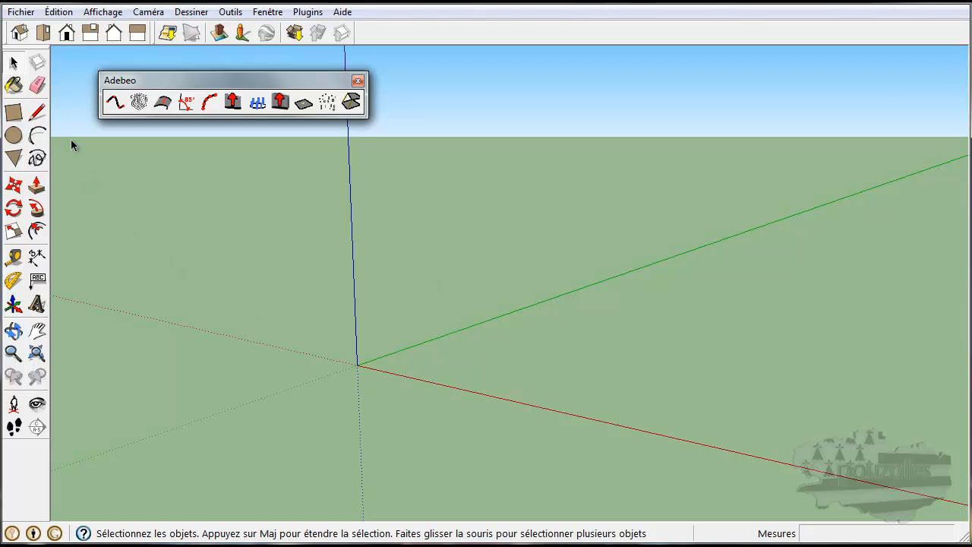
{"action": "left_click", "coordinate": [13, 113]}
{"action": "left_click", "coordinate": [357, 364]}
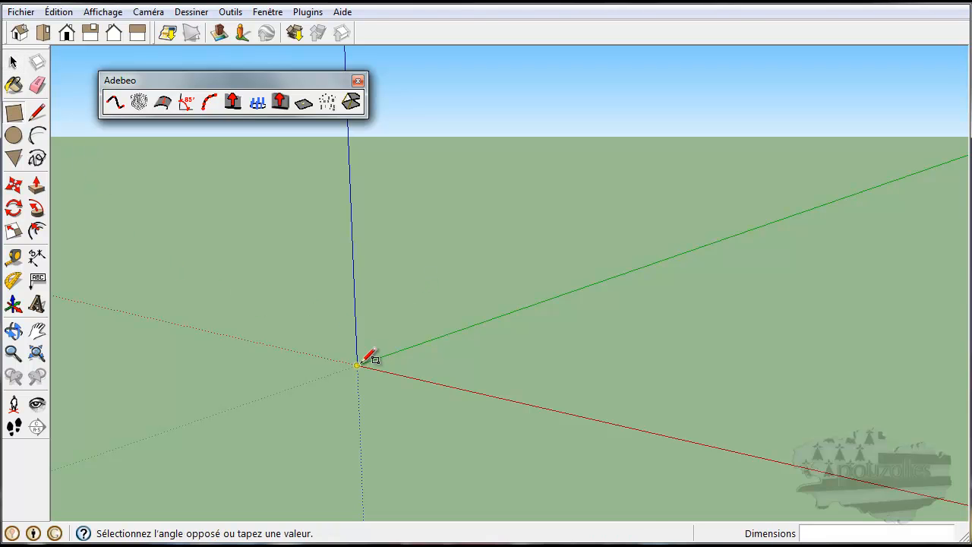
{"action": "left_click", "coordinate": [961, 286]}
{"action": "middle_click_drag", "start_coordinate": [793, 351], "coordinate": [672, 357]}
{"action": "middle_click_drag", "start_coordinate": [710, 394], "coordinate": [820, 395]}
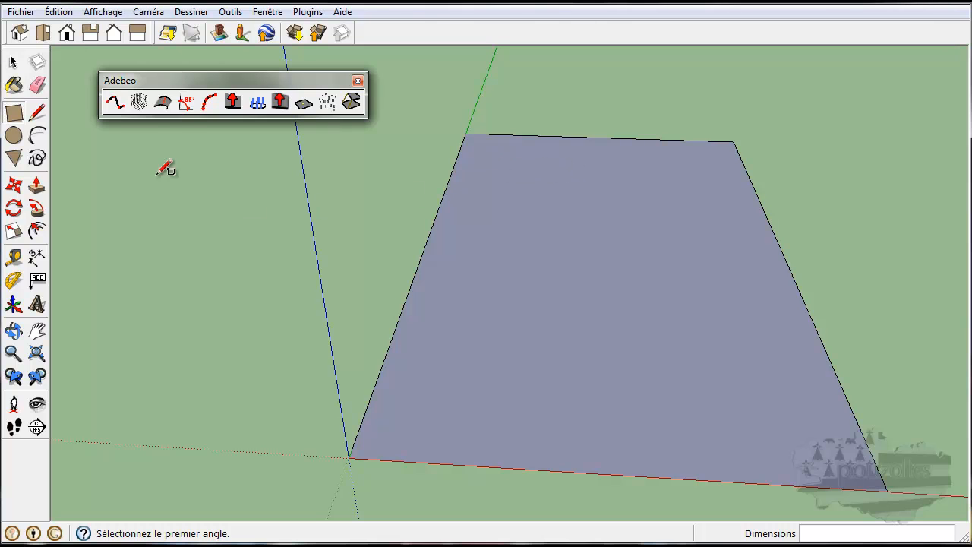
- Set the camera to parallel projection and display the model in the standard front view
{"action": "left_click", "coordinate": [114, 103]}
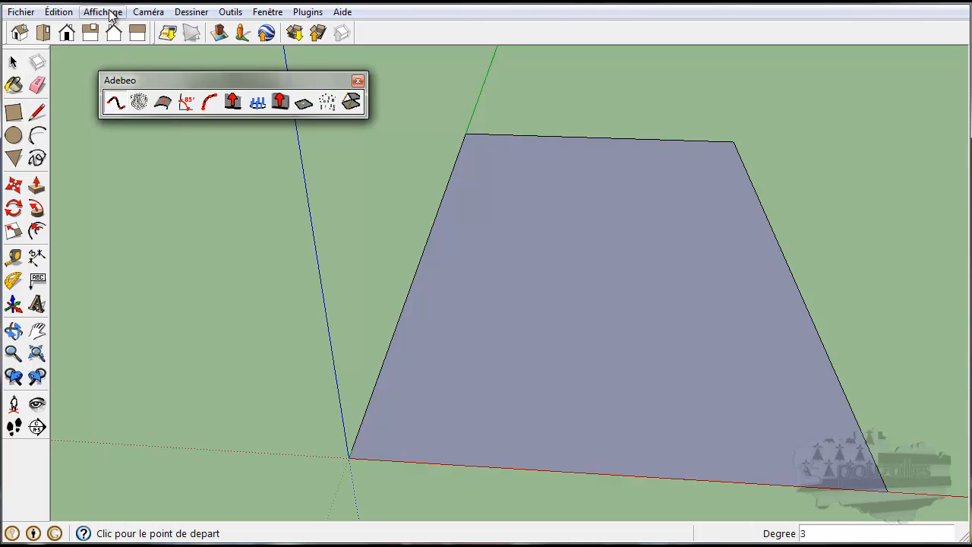
{"action": "left_click", "coordinate": [110, 13]}
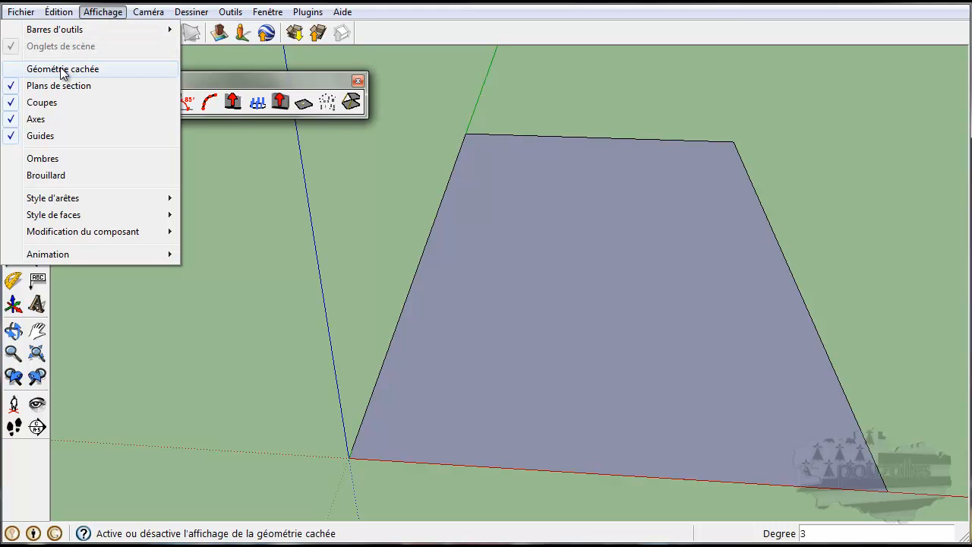
{"action": "mouse_move", "coordinate": [148, 12]}
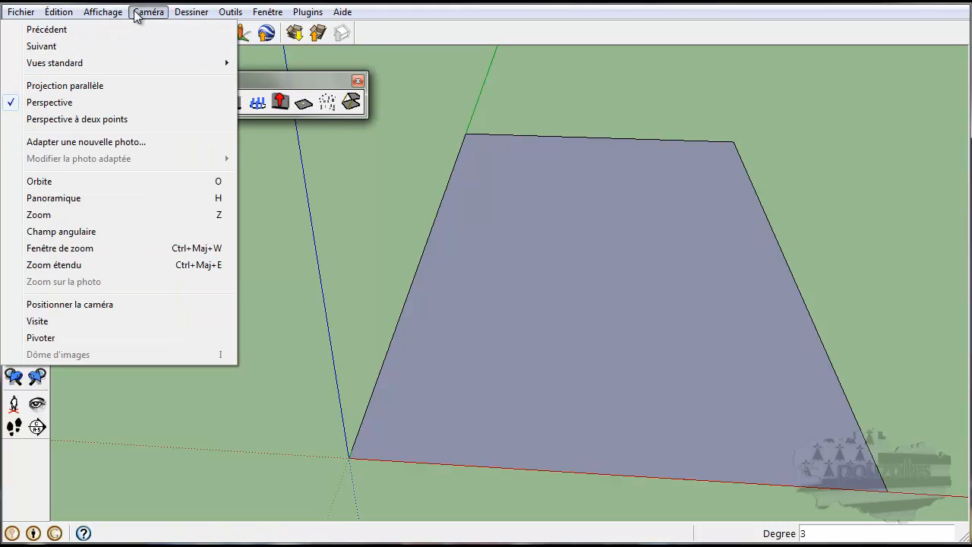
{"action": "left_click", "coordinate": [74, 87]}
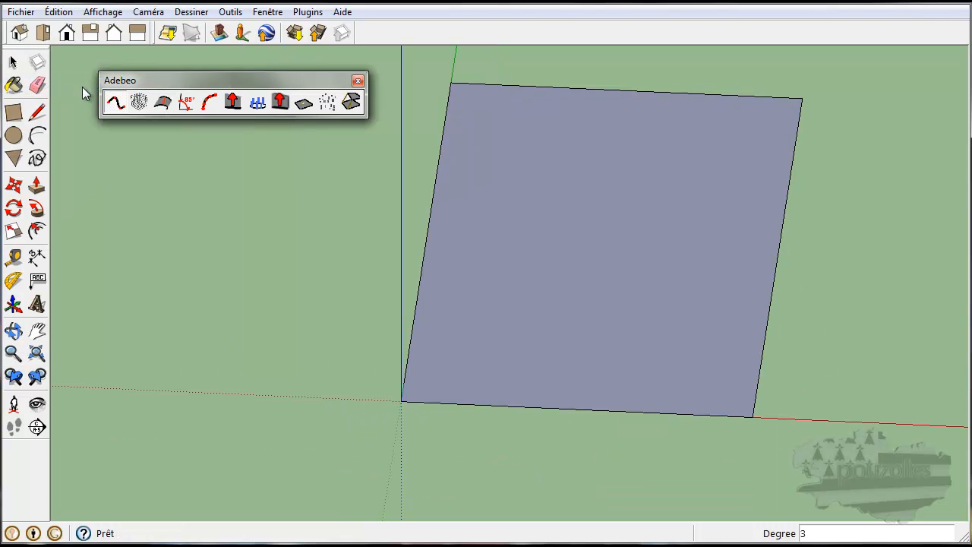
{"action": "left_click", "coordinate": [67, 33]}
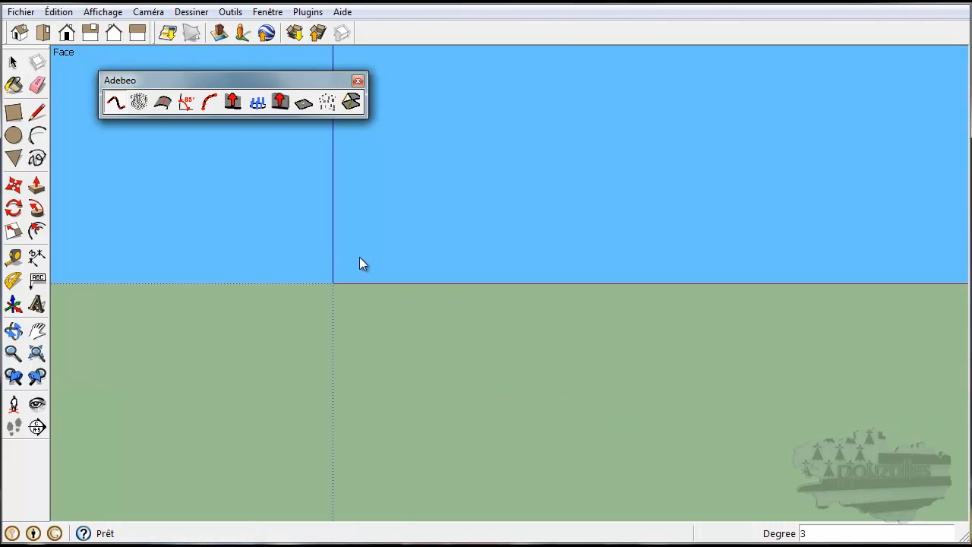
{"action": "middle_click_drag", "start_coordinate": [380, 240], "coordinate": [314, 347]}
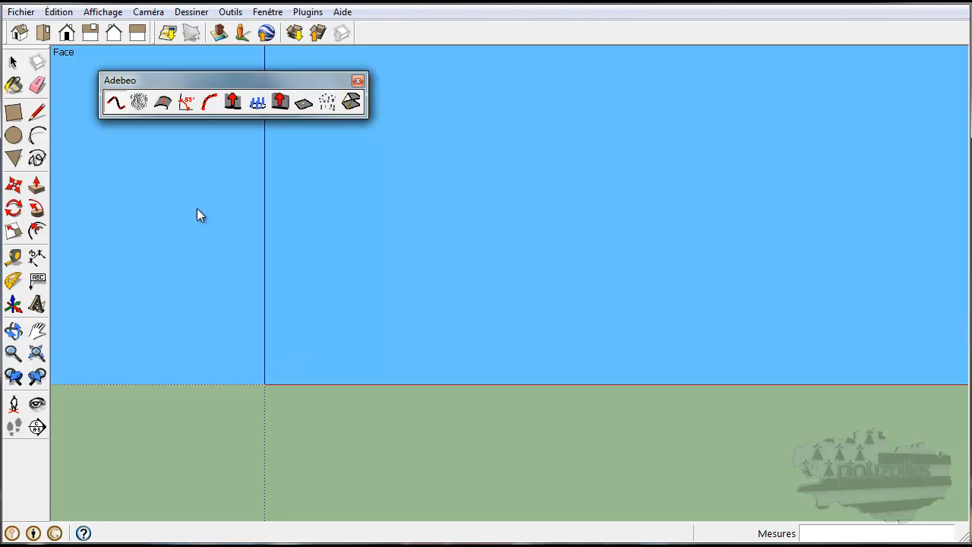
- Draw an arched Bezier curve above the red axis, using two end points and two control points placed above them
{"action": "left_click", "coordinate": [115, 101]}
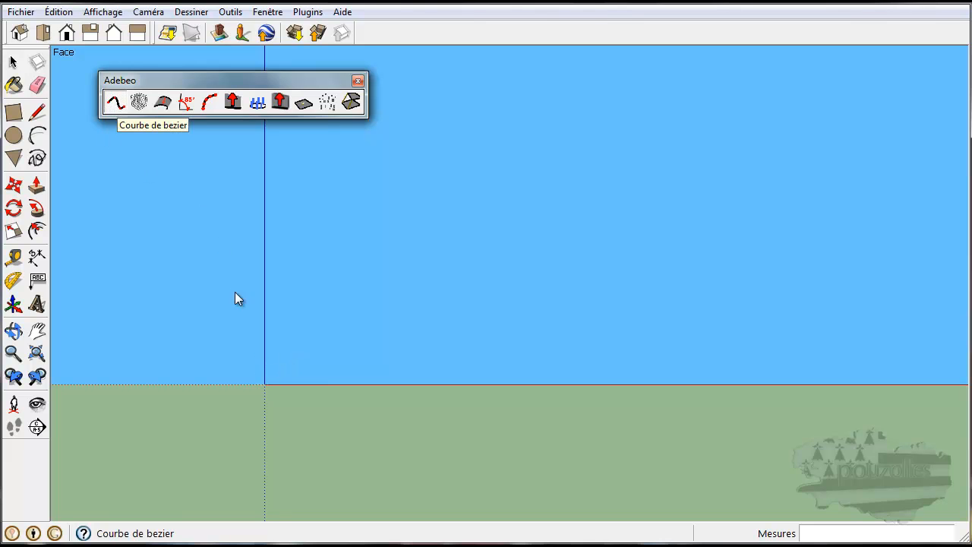
{"action": "left_click", "coordinate": [305, 335]}
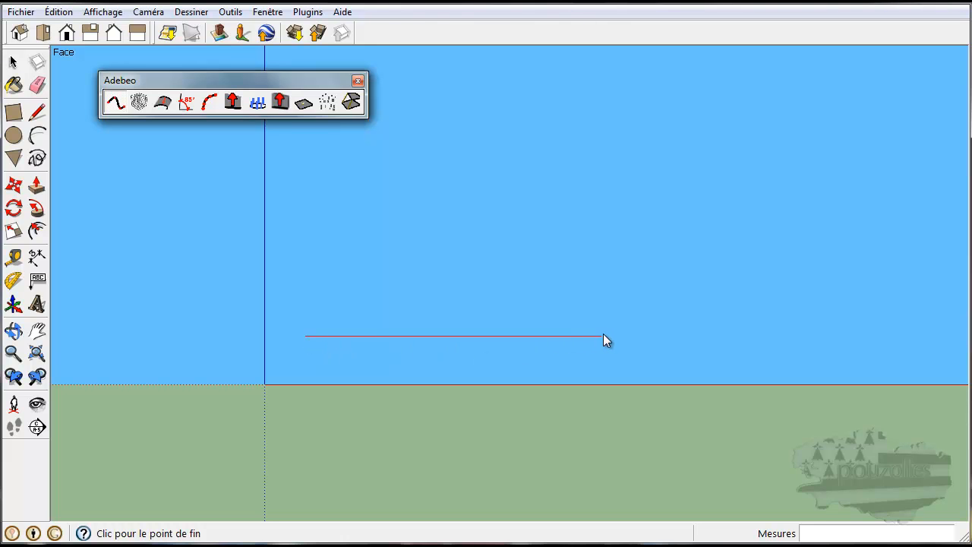
{"action": "left_click", "coordinate": [637, 334]}
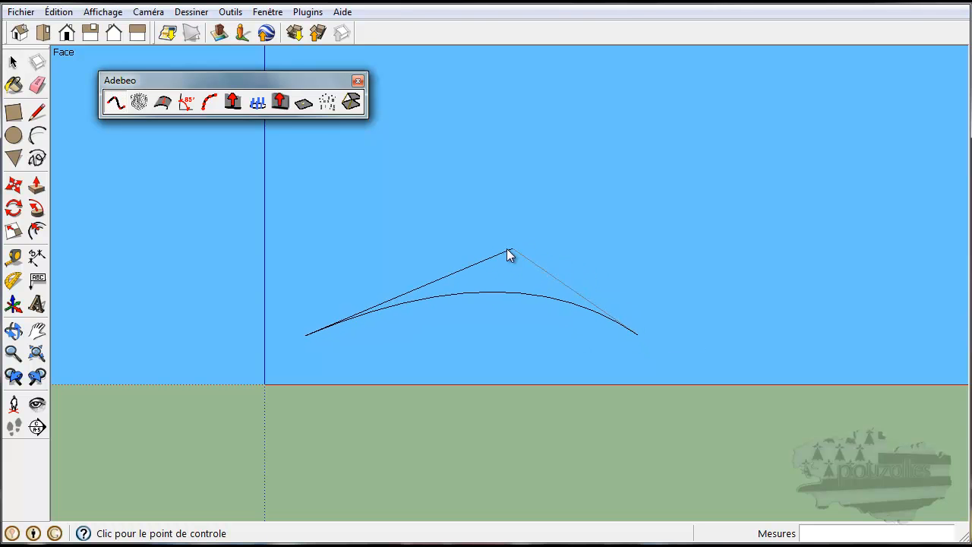
{"action": "left_click", "coordinate": [408, 267]}
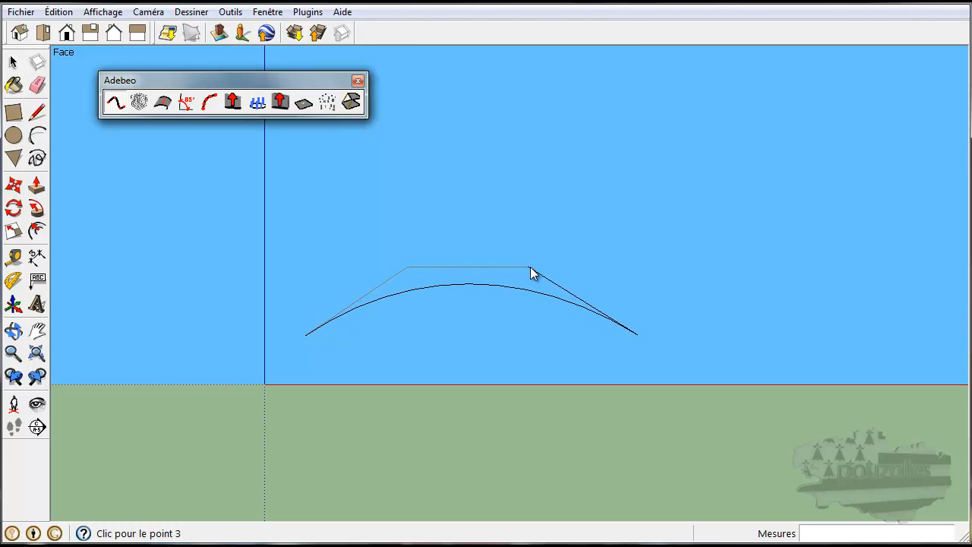
{"action": "left_click", "coordinate": [559, 265]}
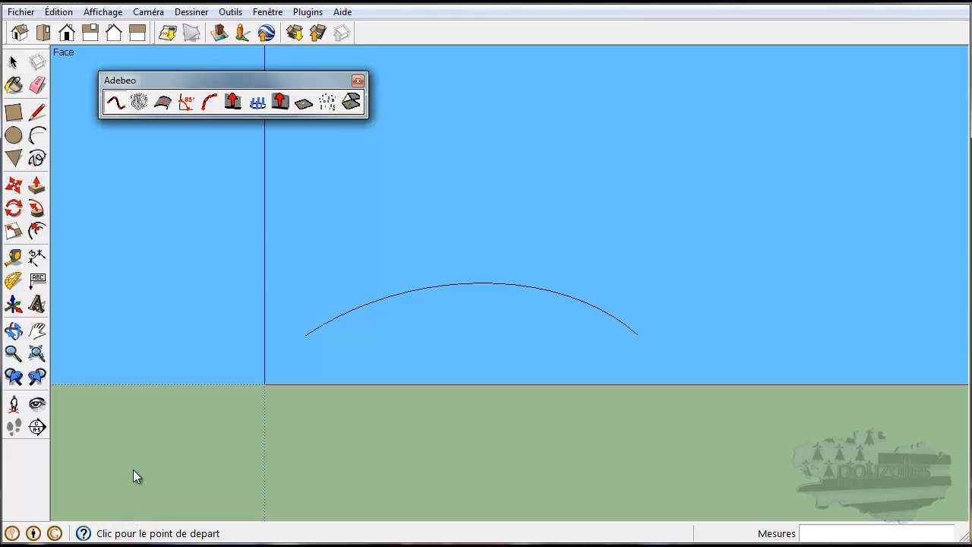
{"action": "left_click", "coordinate": [21, 12]}
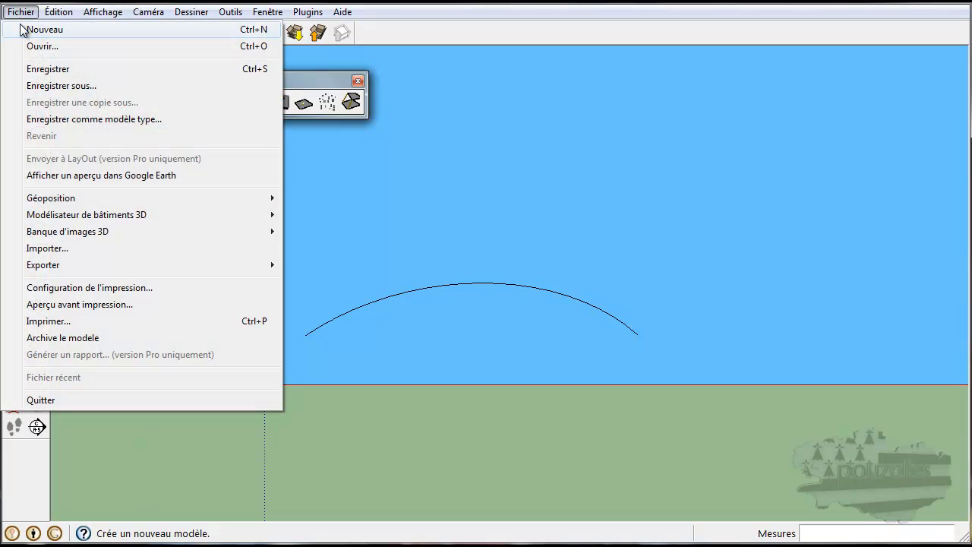
{"action": "left_click", "coordinate": [23, 45]}
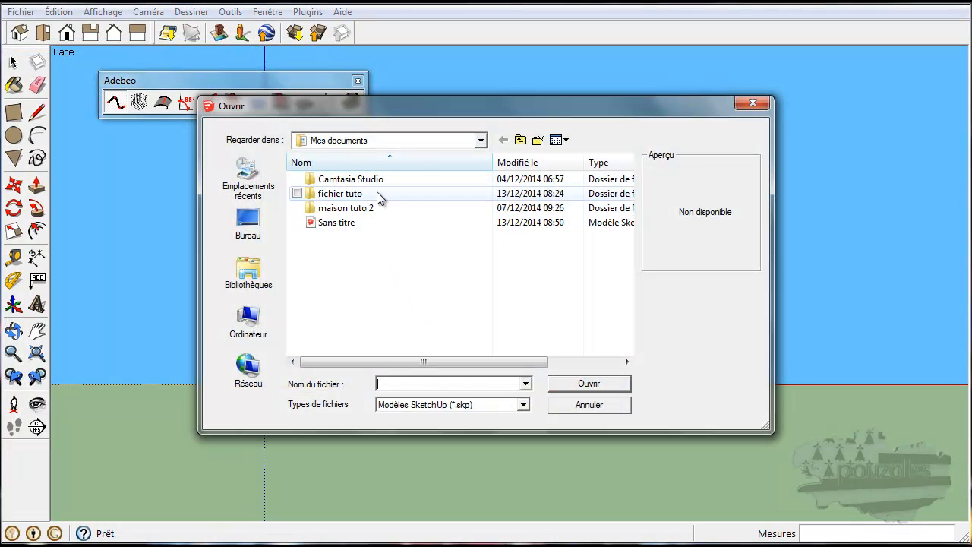
{"action": "left_click", "coordinate": [250, 222]}
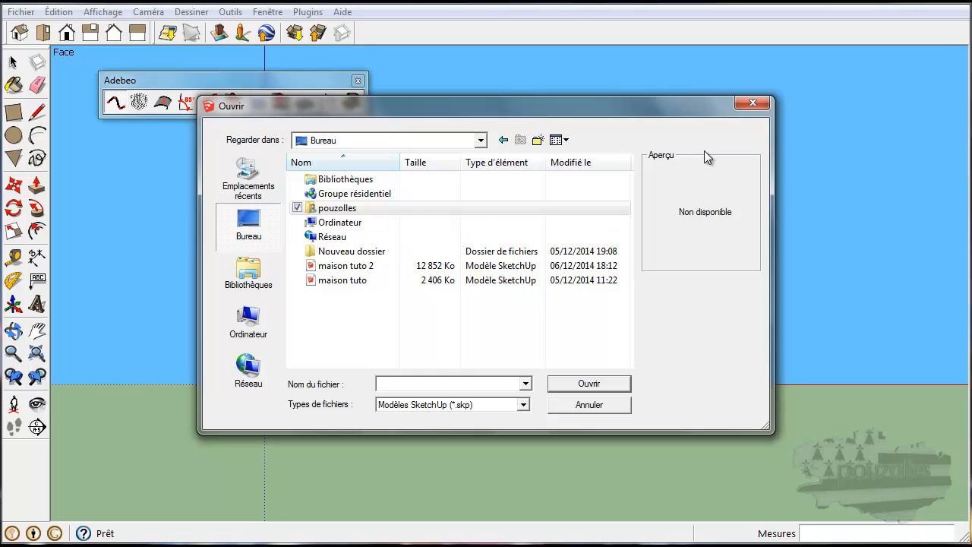
{"action": "left_click", "coordinate": [753, 103]}
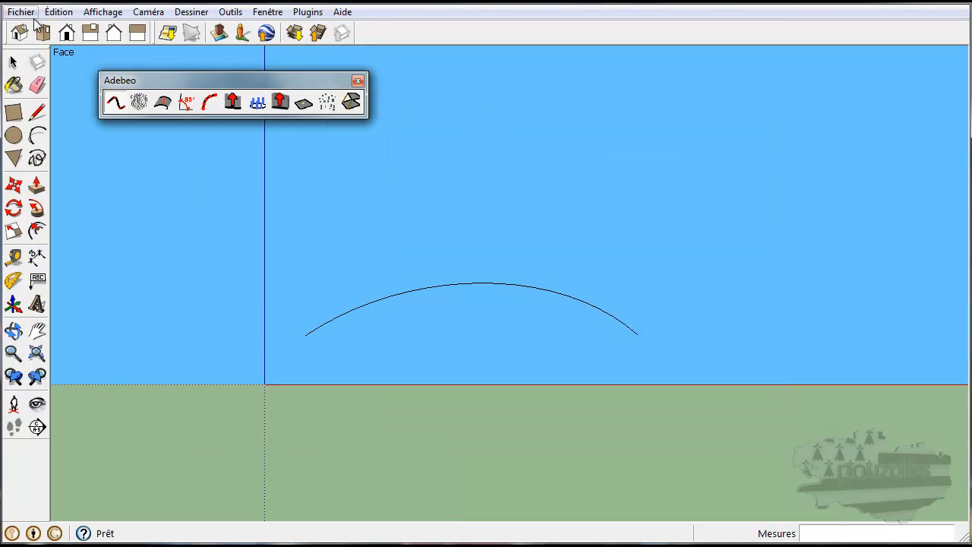
- Import the JPEG landscape plan depositphotos_5324274 from the desktop, using it as an image
{"action": "left_click", "coordinate": [23, 13]}
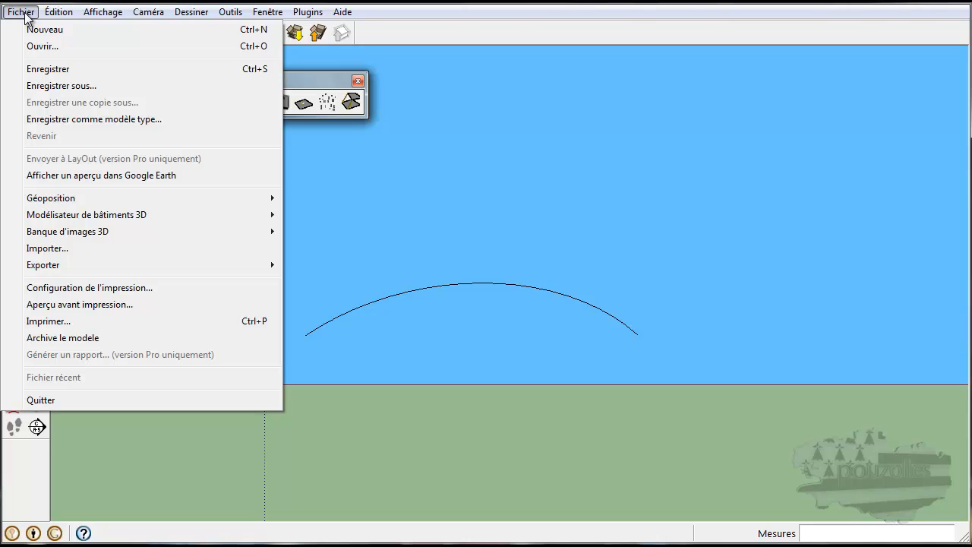
{"action": "mouse_move", "coordinate": [51, 268]}
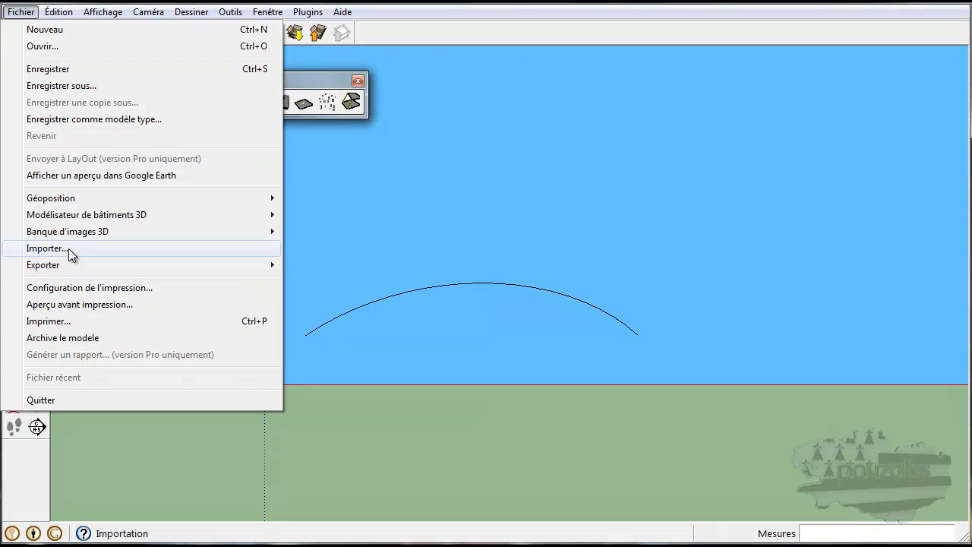
{"action": "left_click", "coordinate": [68, 248]}
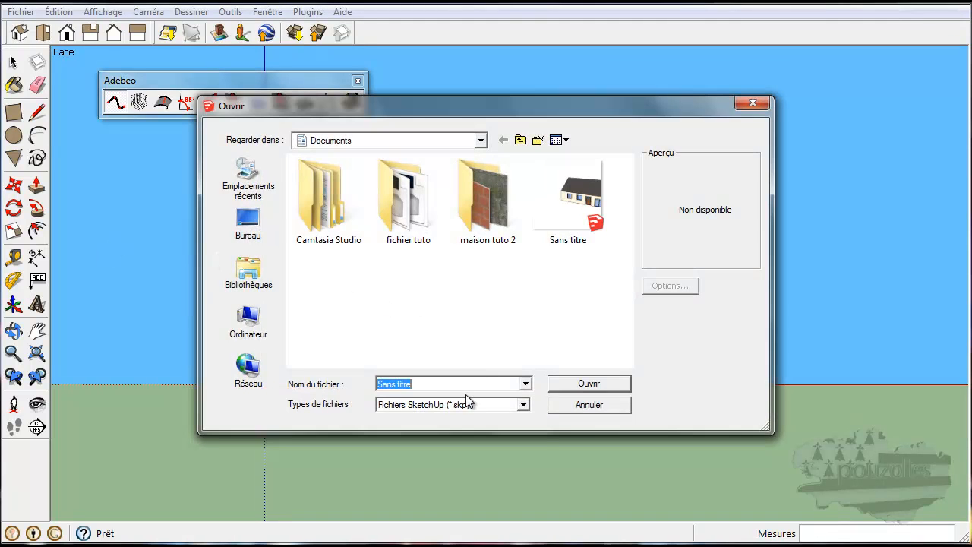
{"action": "left_click", "coordinate": [523, 405]}
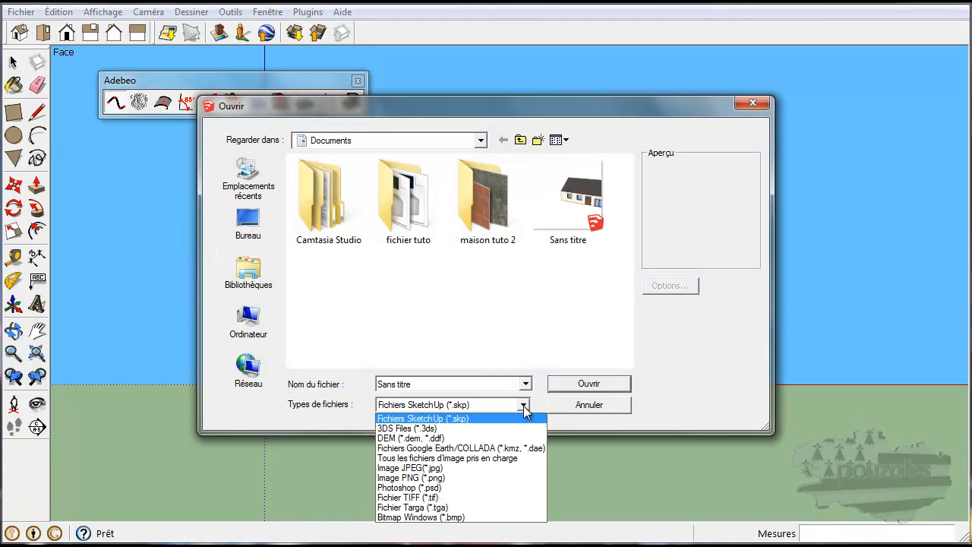
{"action": "left_click", "coordinate": [462, 468]}
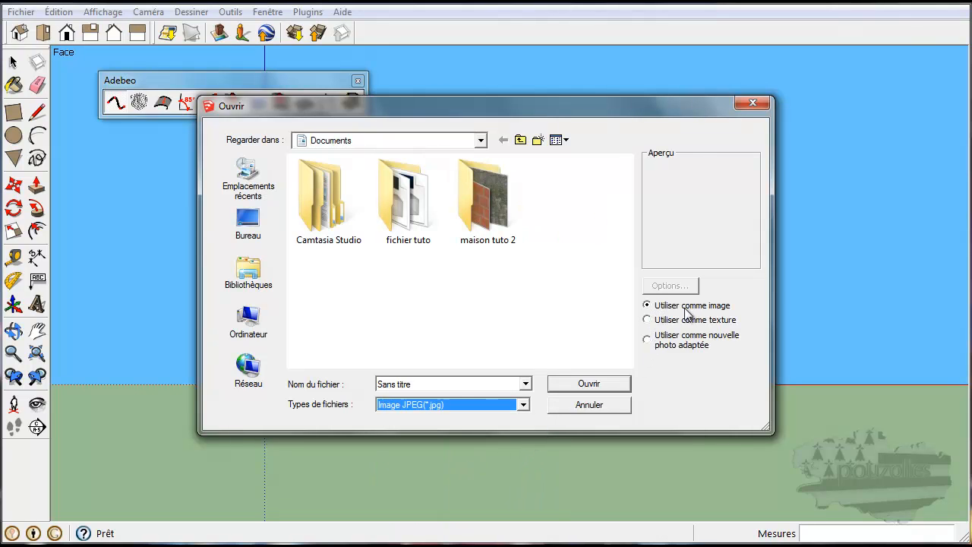
{"action": "left_click", "coordinate": [243, 219]}
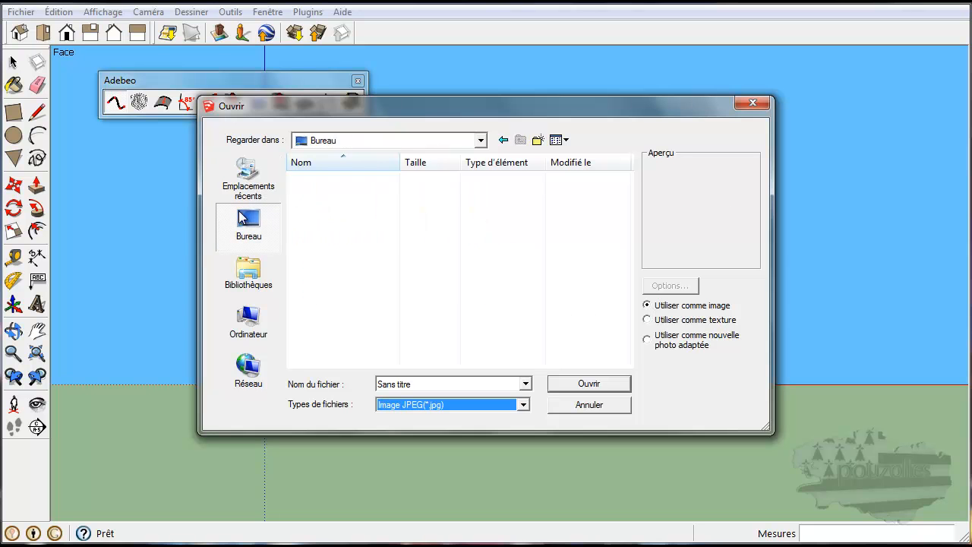
{"action": "left_click", "coordinate": [344, 268]}
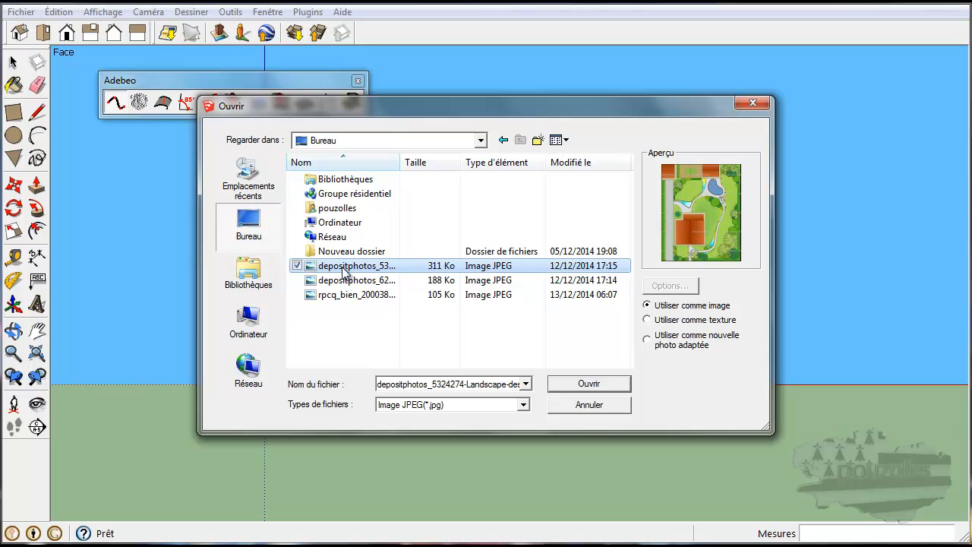
{"action": "left_click", "coordinate": [581, 383]}
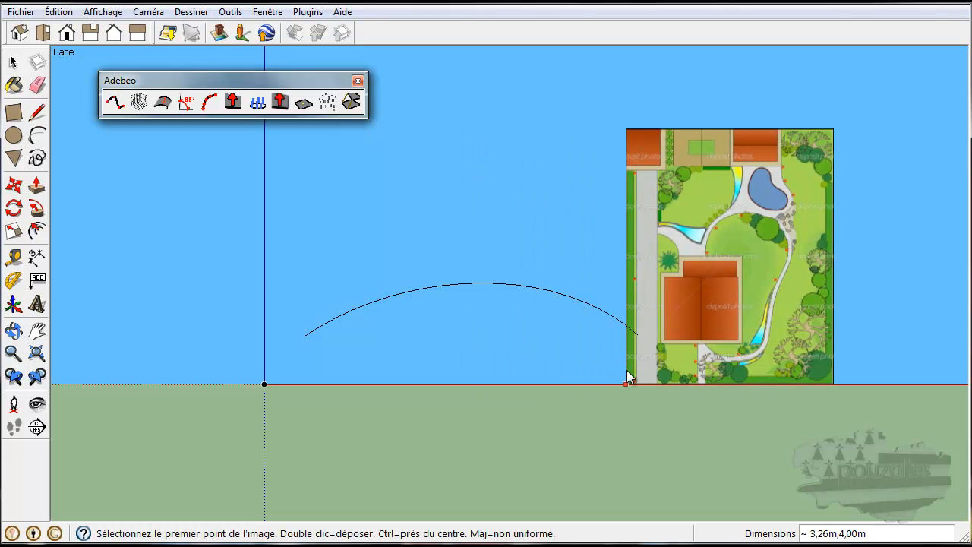
- Place the garden plan upright with its base on the red axis, spanning the blue axis, about 4 m wide
{"action": "left_click", "coordinate": [425, 382]}
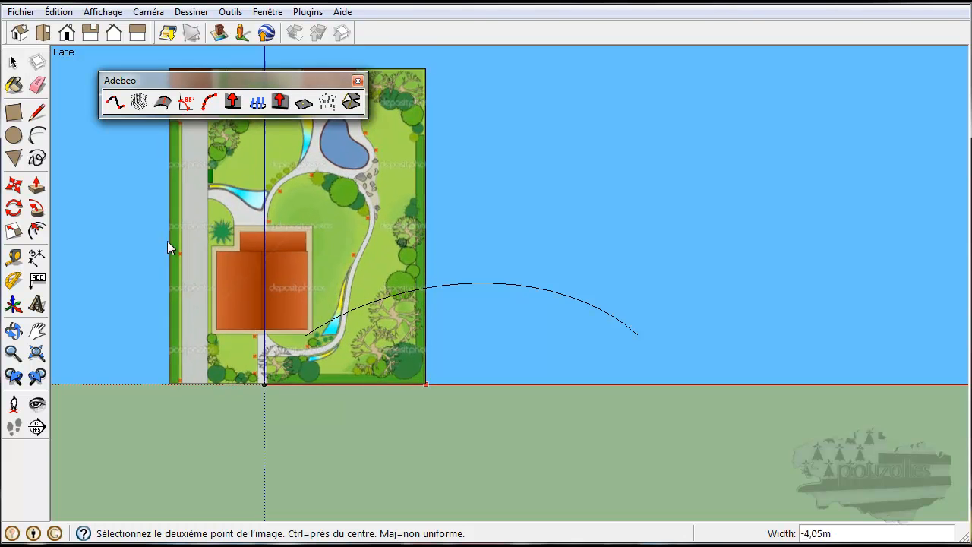
{"action": "left_click", "coordinate": [170, 247]}
{"action": "middle_click_drag", "start_coordinate": [152, 266], "coordinate": [343, 343]}
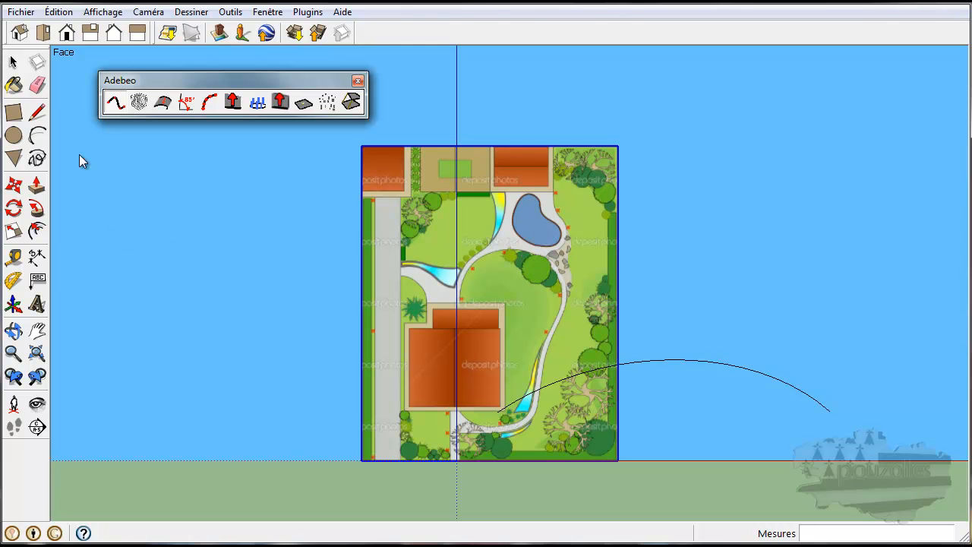
{"action": "left_click", "coordinate": [115, 101]}
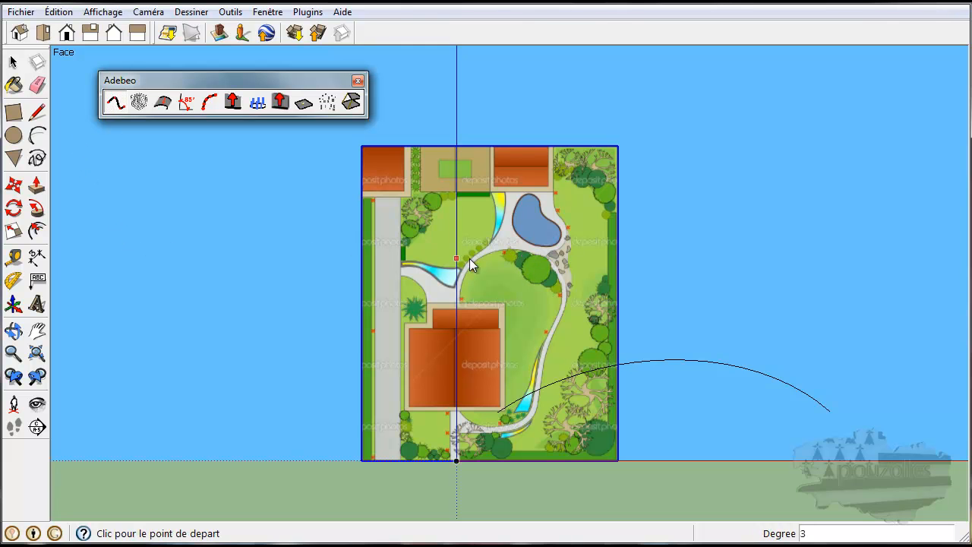
{"action": "scroll", "coordinate": [486, 258], "scroll_direction": "up", "scroll_amount": 5}
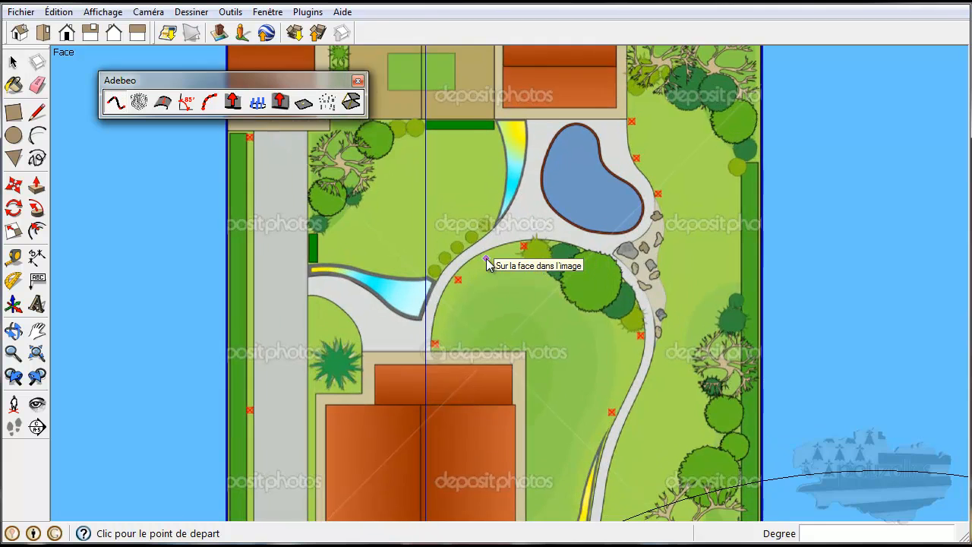
{"action": "scroll", "coordinate": [486, 258], "scroll_direction": "up", "scroll_amount": 3}
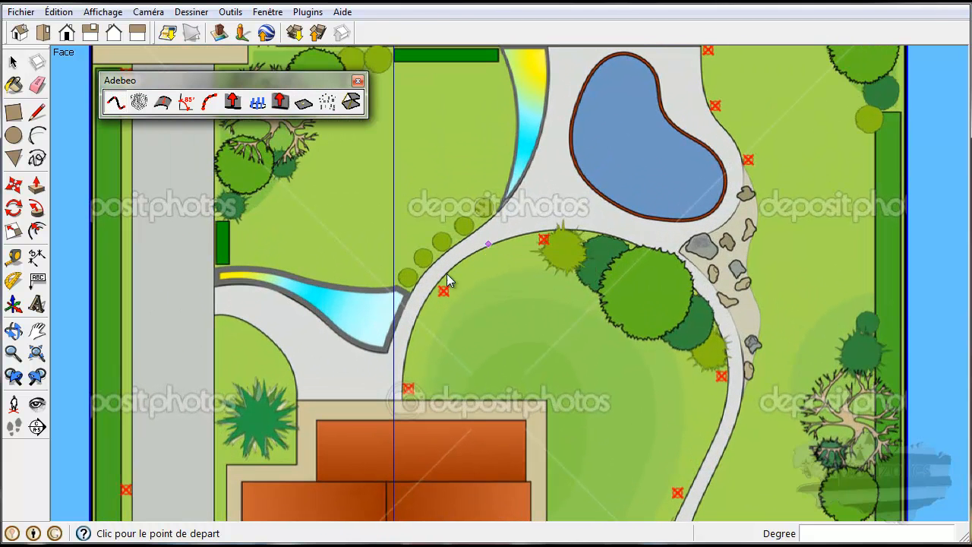
{"action": "left_click", "coordinate": [402, 395]}
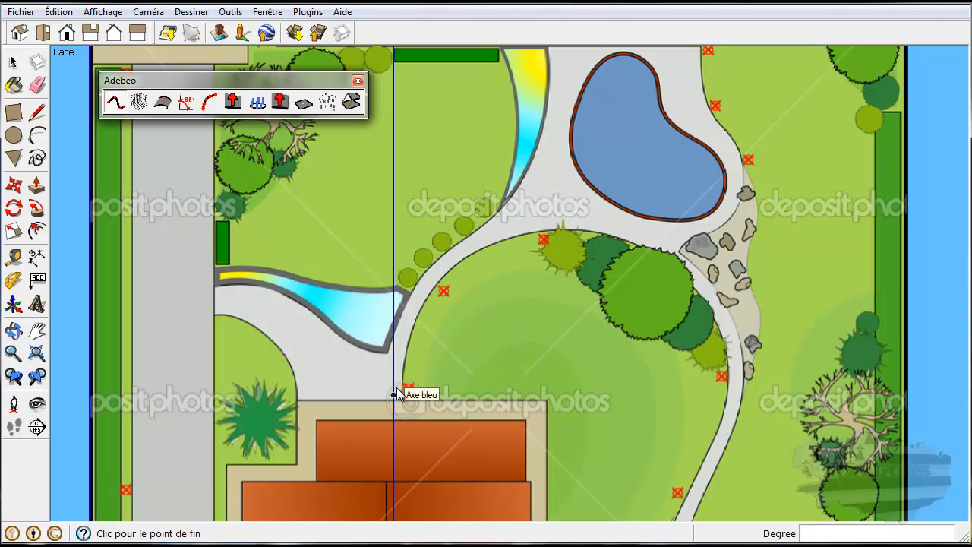
{"action": "left_click", "coordinate": [446, 341]}
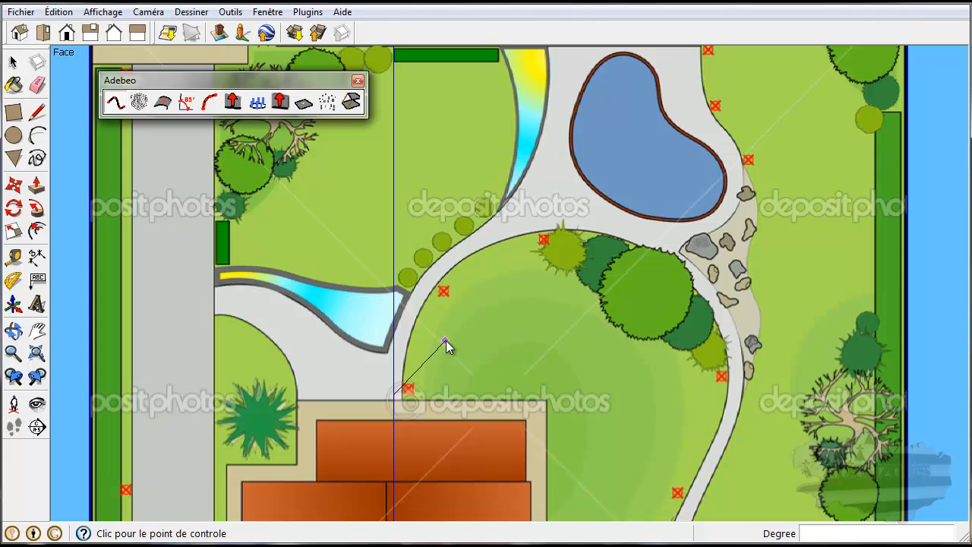
{"action": "key", "text": "ctrl+z"}
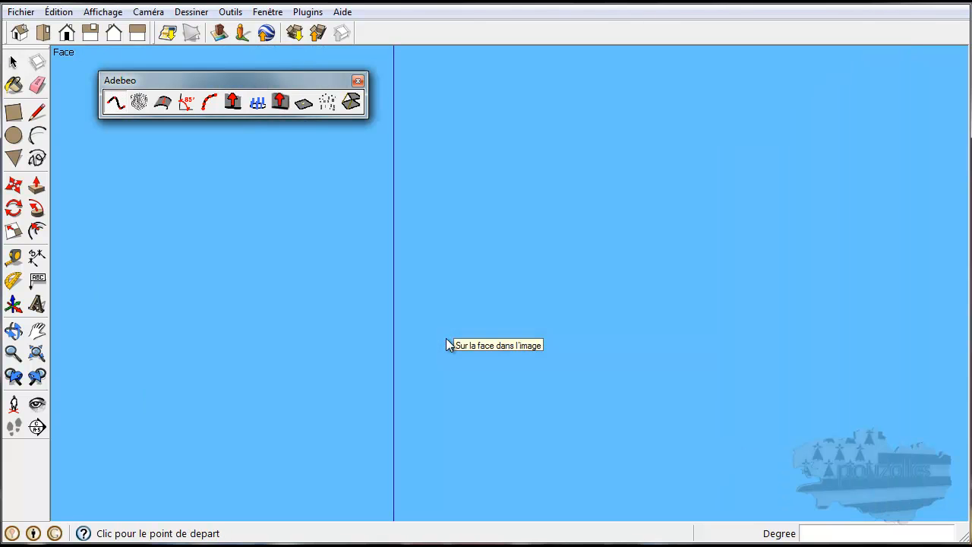
- Redo the undone 2D graphic import to bring the garden plan image back
{"action": "left_click", "coordinate": [54, 11]}
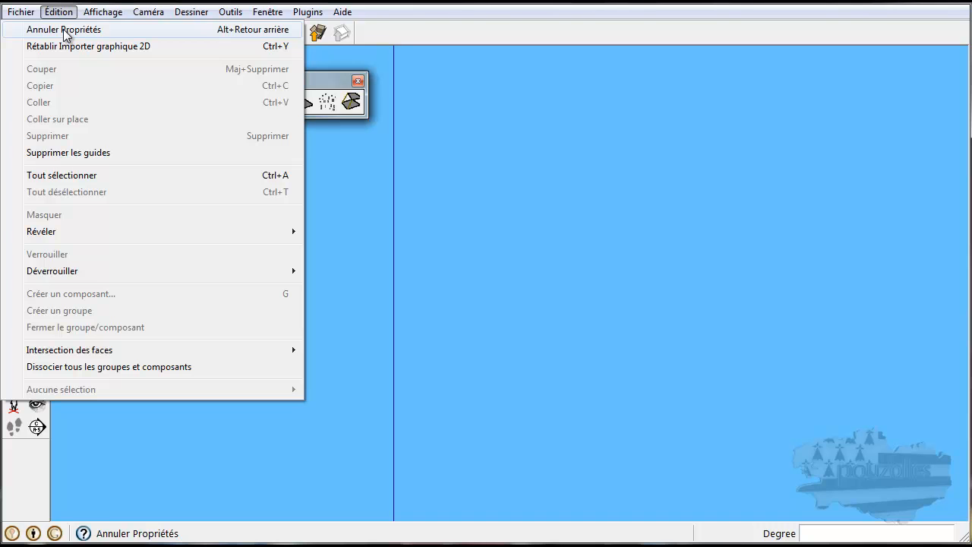
{"action": "left_click", "coordinate": [64, 30]}
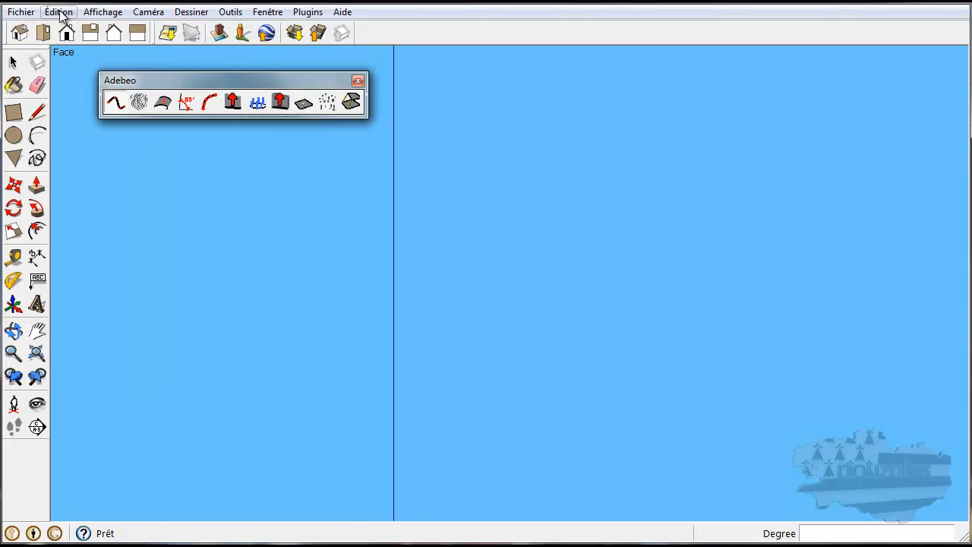
{"action": "left_click", "coordinate": [58, 11]}
{"action": "left_click", "coordinate": [57, 46]}
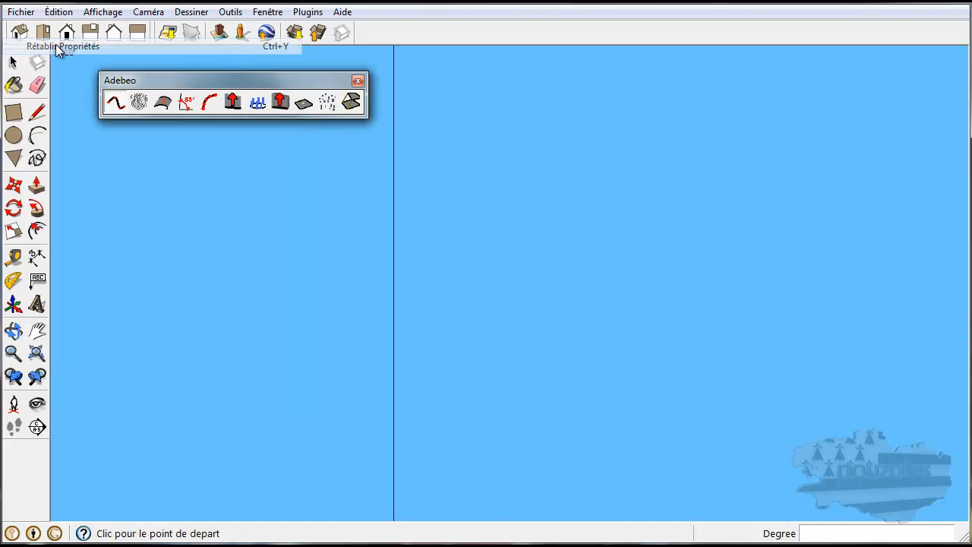
{"action": "left_click", "coordinate": [58, 11]}
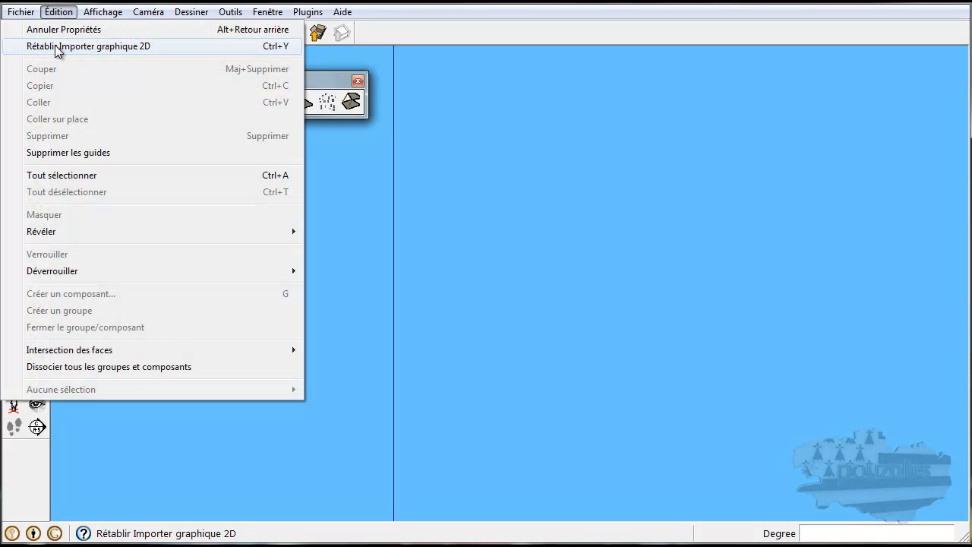
{"action": "left_click", "coordinate": [57, 46]}
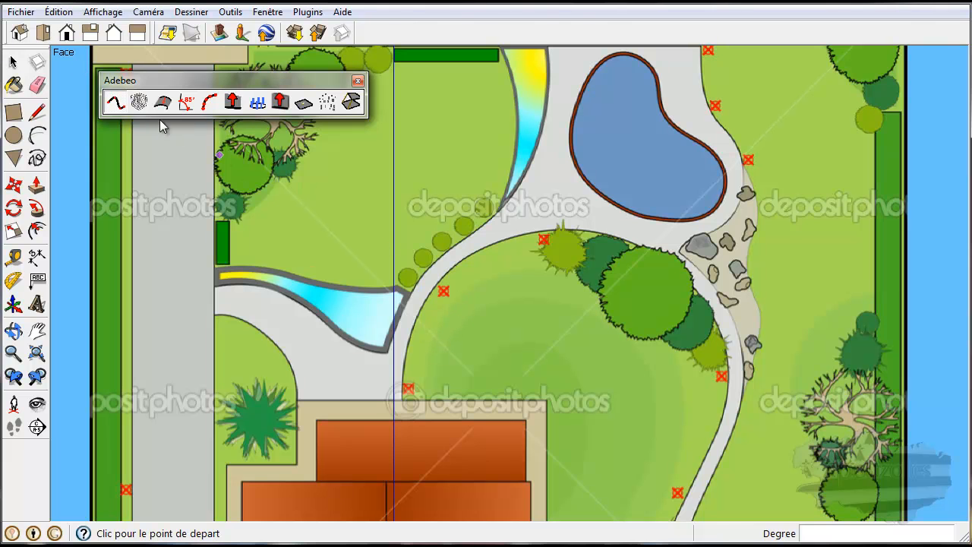
- Trace the upper inner edge of the garden path with a degree 3 Bezier curve, placing two control points just outside the bend
{"action": "left_click", "coordinate": [111, 104]}
{"action": "left_click", "coordinate": [596, 233]}
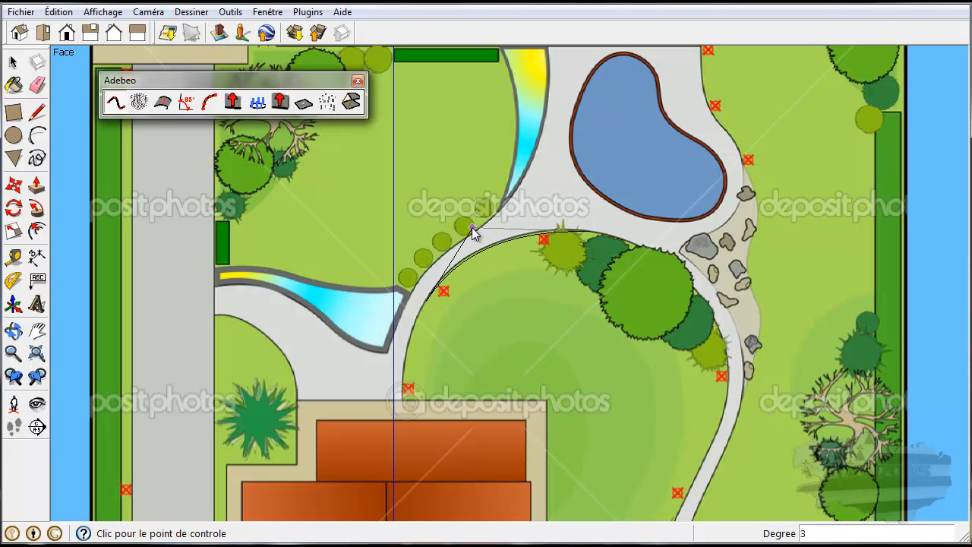
{"action": "left_click", "coordinate": [468, 228]}
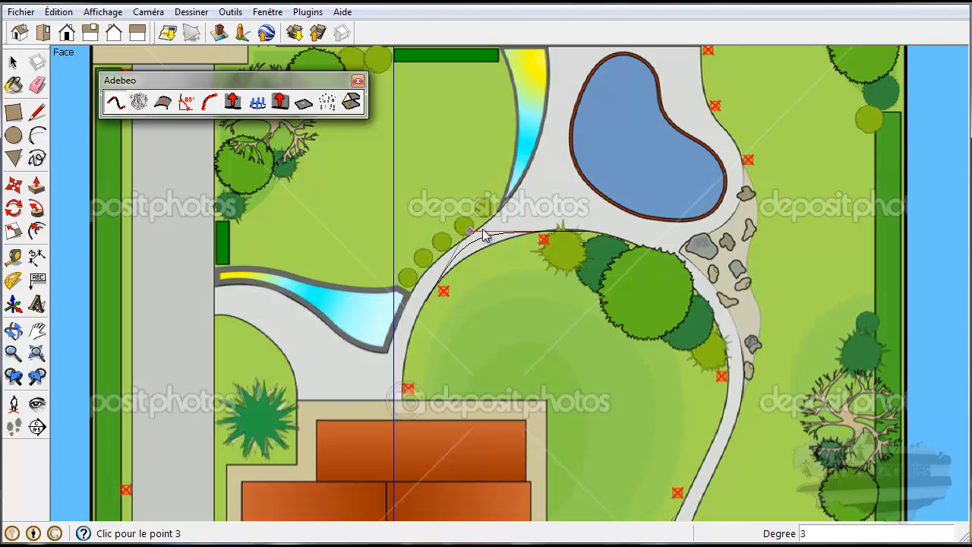
{"action": "left_click", "coordinate": [550, 226]}
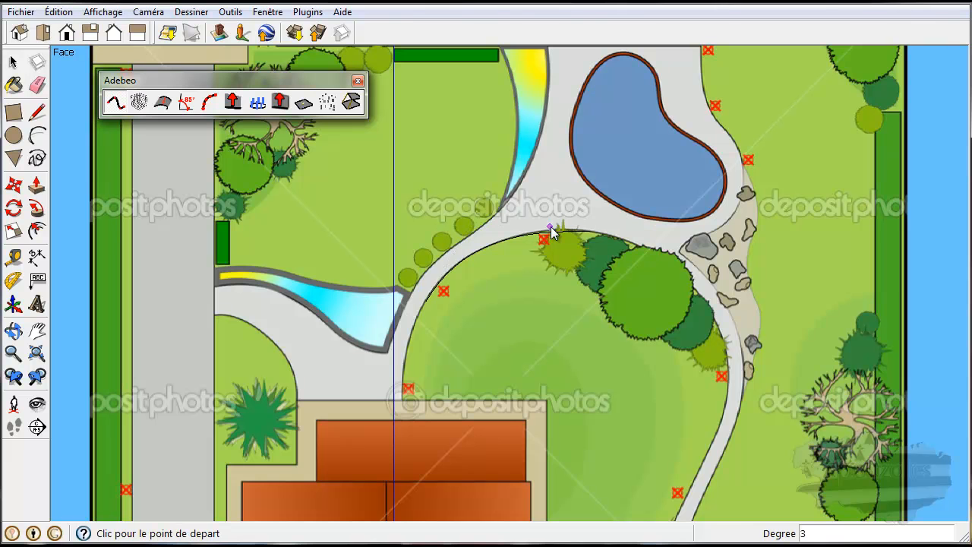
- Delete the garden plan image, the traced path curve and the large sample curve
{"action": "scroll", "coordinate": [565, 241], "scroll_direction": "up", "scroll_amount": 3}
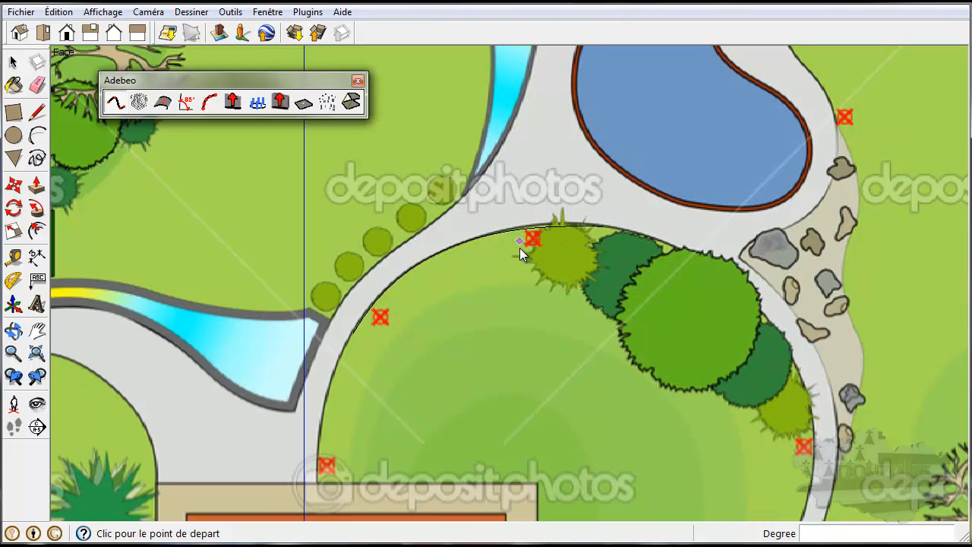
{"action": "scroll", "coordinate": [522, 254], "scroll_direction": "down", "scroll_amount": 5}
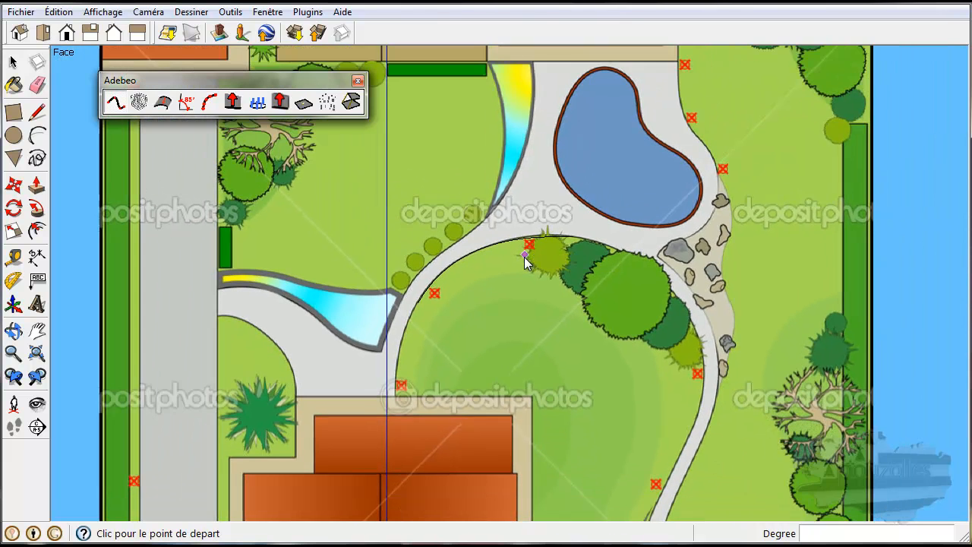
{"action": "scroll", "coordinate": [523, 256], "scroll_direction": "down", "scroll_amount": 4}
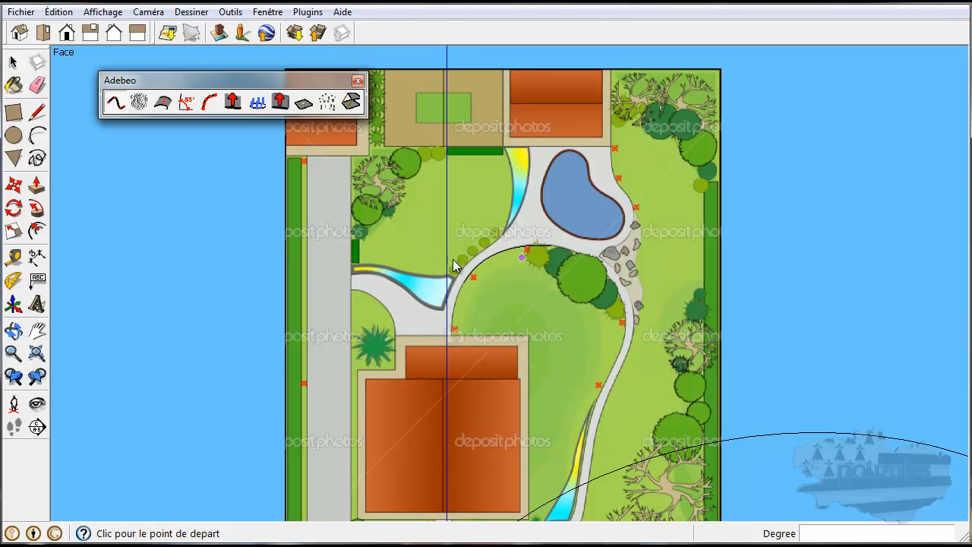
{"action": "left_click", "coordinate": [14, 62]}
{"action": "left_click", "coordinate": [428, 261]}
{"action": "key", "text": "Delete"}
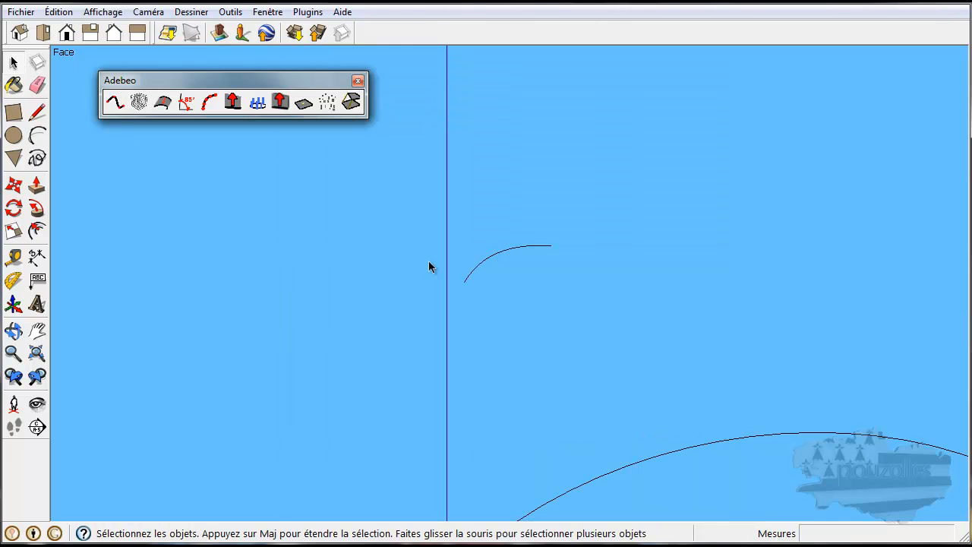
{"action": "left_click", "coordinate": [507, 252]}
{"action": "key", "text": "Delete"}
{"action": "left_click", "coordinate": [653, 457]}
{"action": "key", "text": "Delete"}
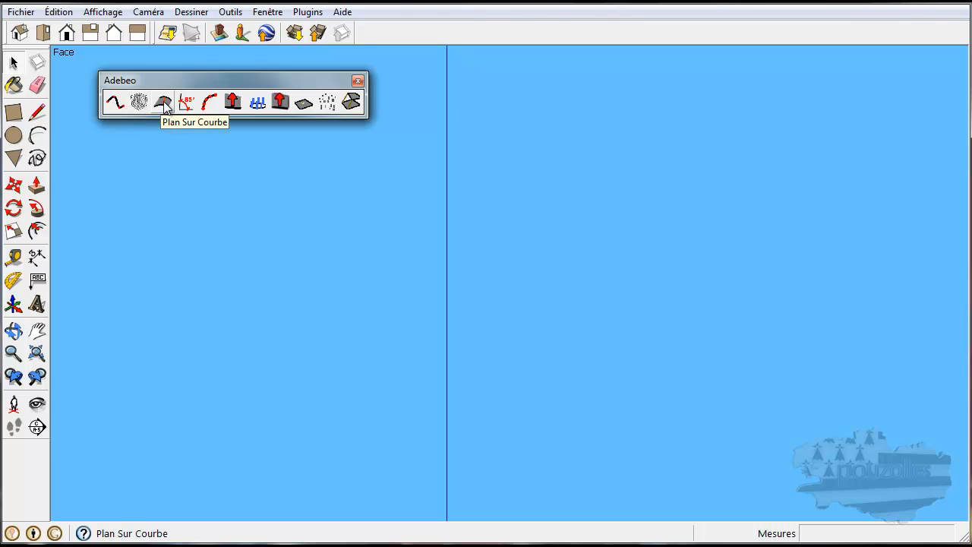
- Set the camera to perspective and display the whole ground rectangle in the isometric view
{"action": "left_click", "coordinate": [148, 12]}
{"action": "mouse_move", "coordinate": [103, 12]}
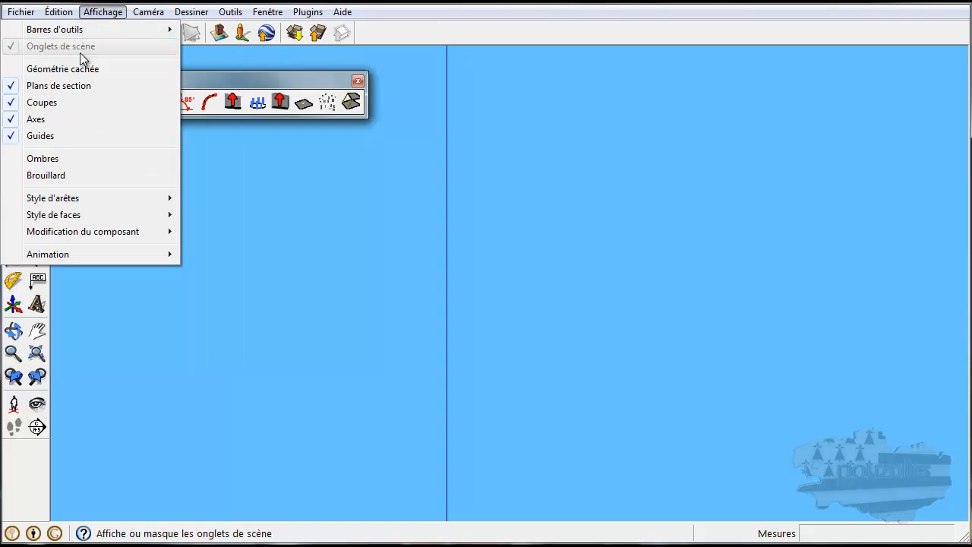
{"action": "mouse_move", "coordinate": [148, 12]}
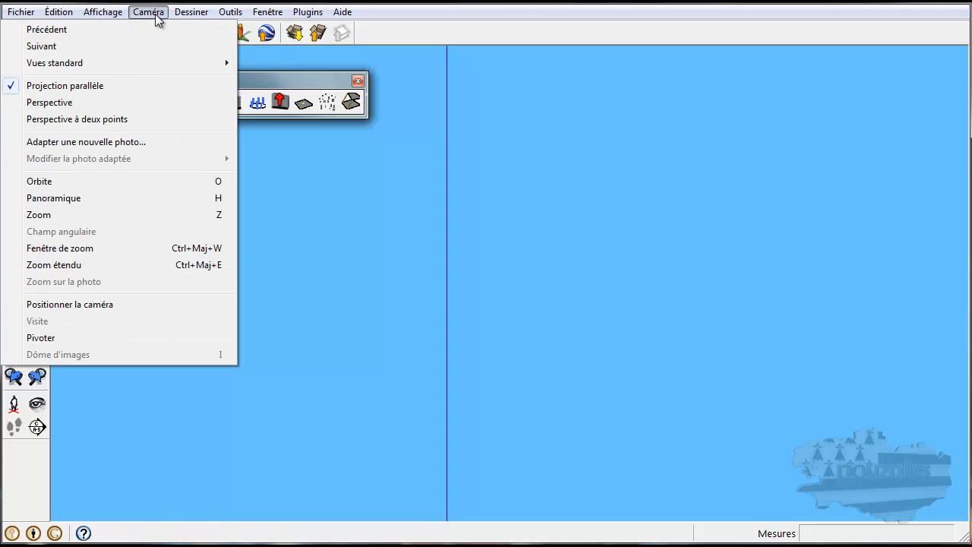
{"action": "left_click", "coordinate": [70, 105]}
{"action": "left_click", "coordinate": [19, 32]}
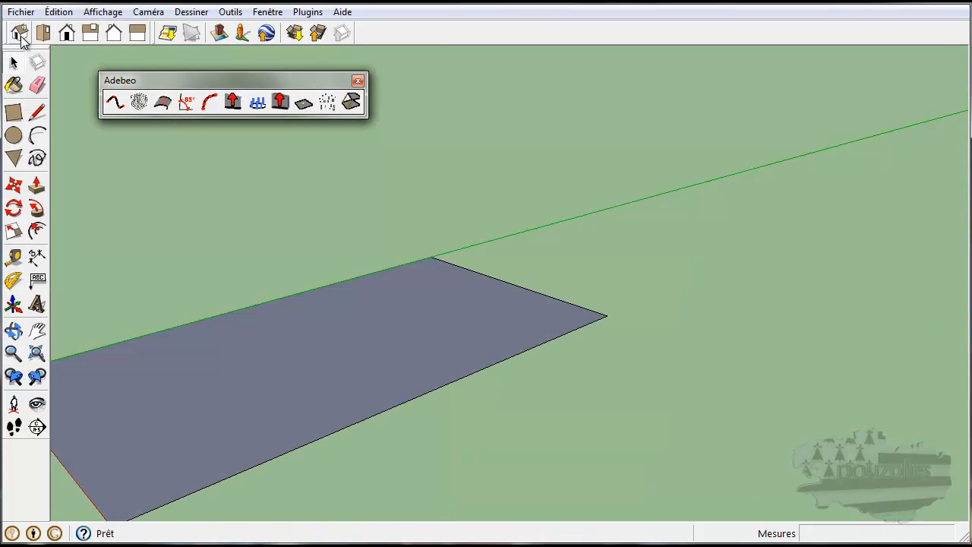
{"action": "scroll", "coordinate": [304, 275], "scroll_direction": "down", "scroll_amount": 3}
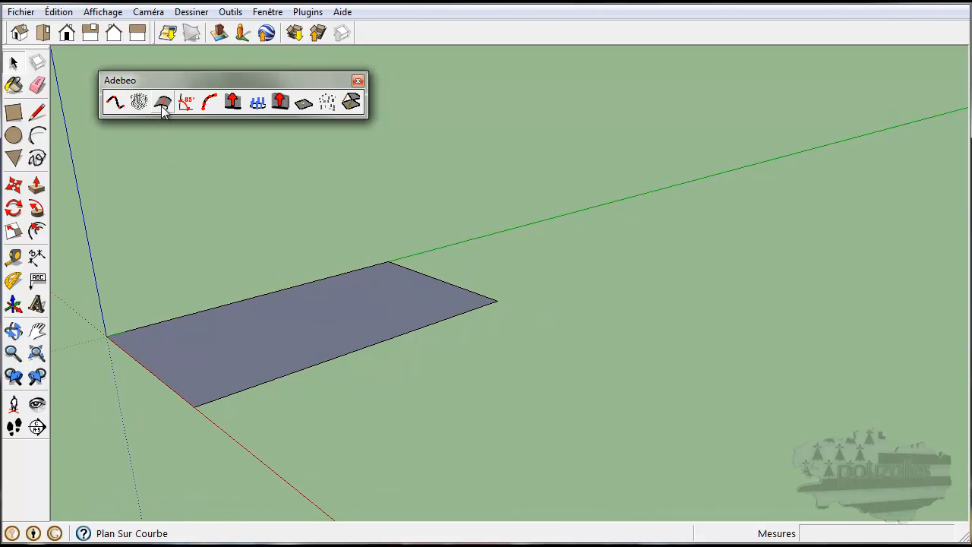
- In the front view, draw a large upward arc from the origin to a second point on the red axis
{"action": "left_click", "coordinate": [67, 33]}
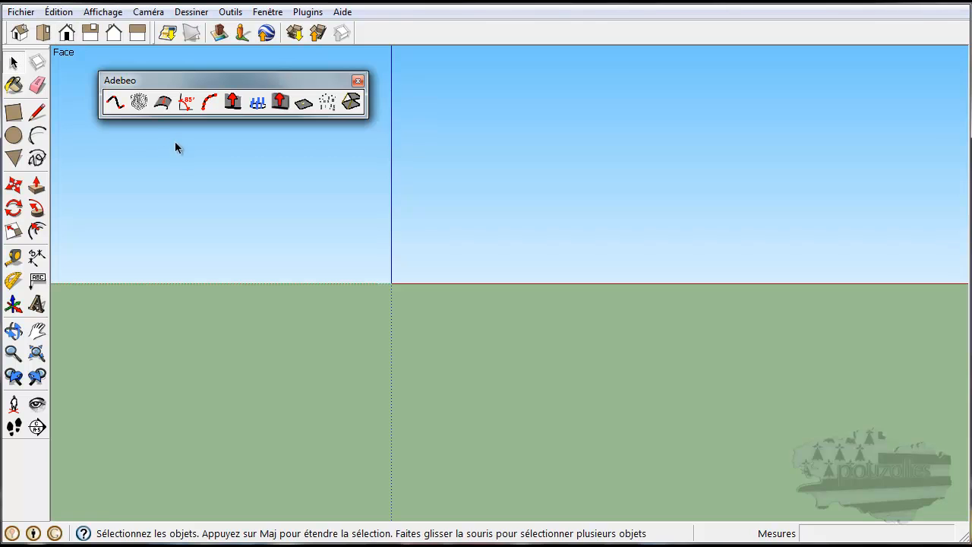
{"action": "left_click", "coordinate": [38, 137]}
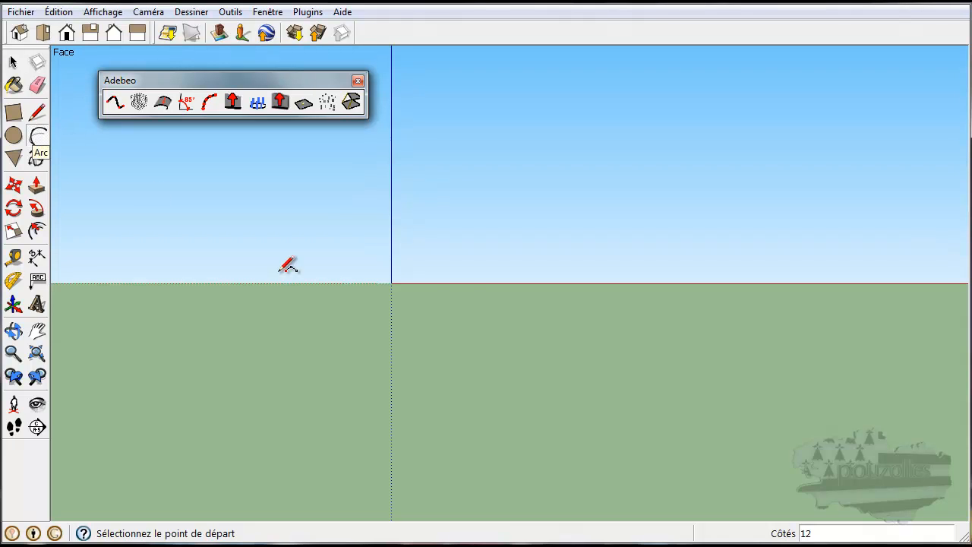
{"action": "left_click", "coordinate": [391, 284]}
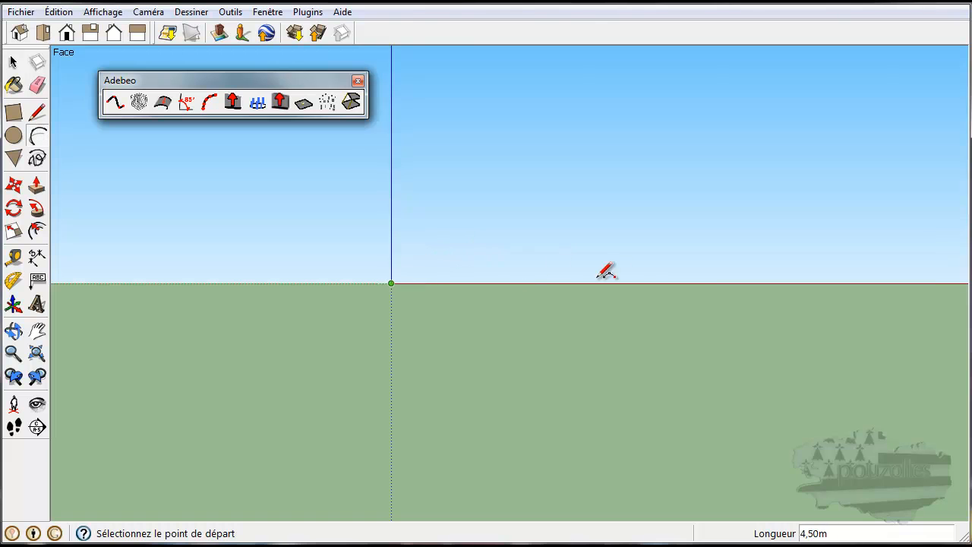
{"action": "left_click", "coordinate": [640, 283]}
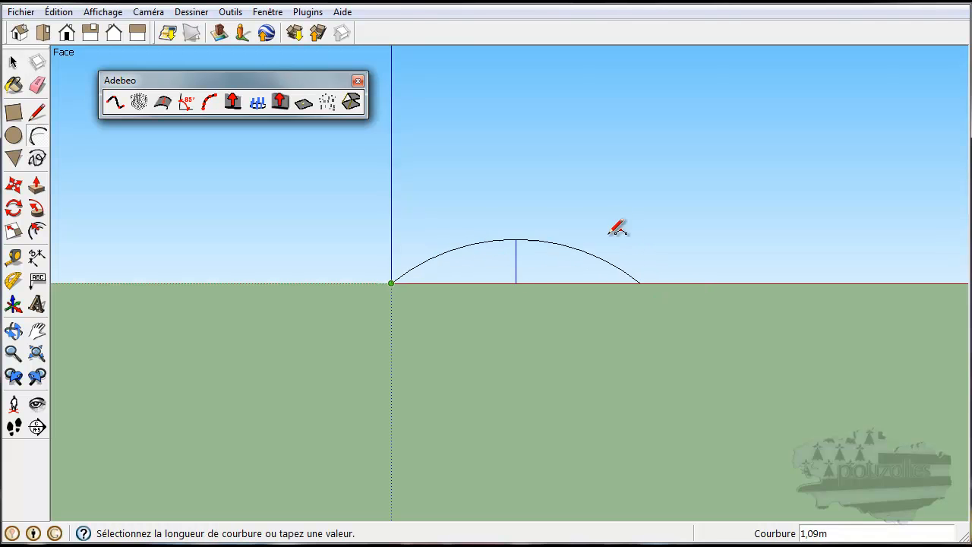
{"action": "left_click", "coordinate": [605, 196]}
- Draw a smaller arc inside the first one, starting at the rectangle's far corner on the green axis, with a bulge of about 1.81 m
{"action": "left_click", "coordinate": [431, 283]}
{"action": "left_click", "coordinate": [601, 283]}
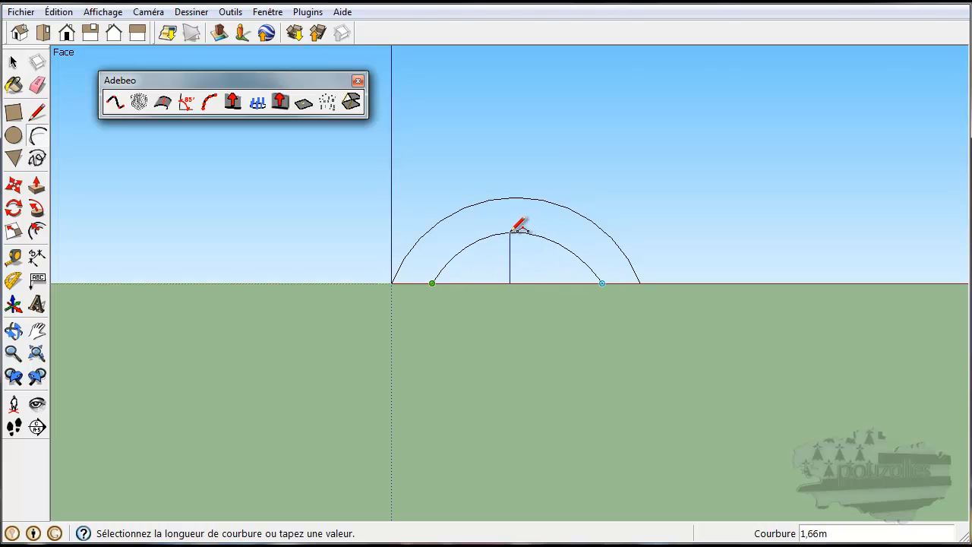
{"action": "left_click", "coordinate": [519, 227]}
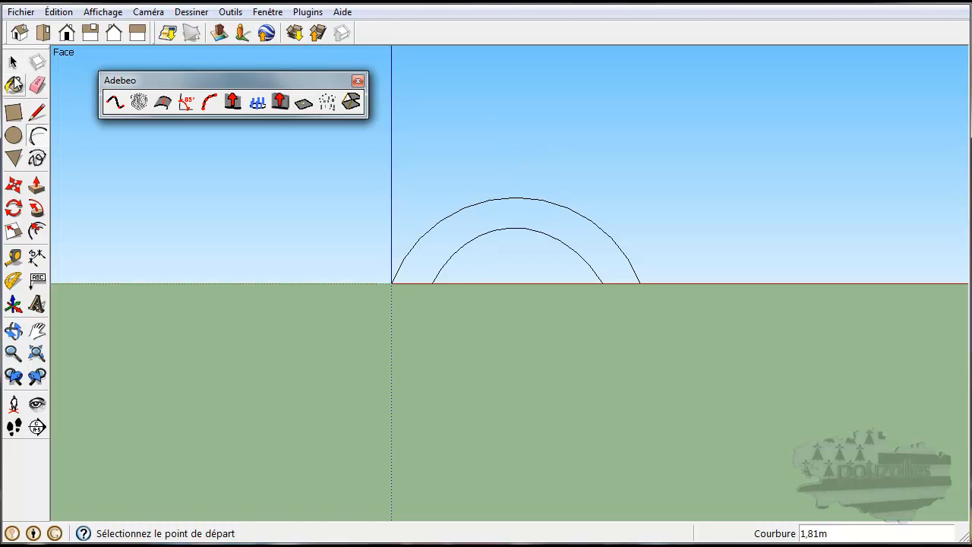
- In the isometric view, move the smaller arc's free end along the rectangle's long edge to the far corner
{"action": "left_click", "coordinate": [13, 62]}
{"action": "left_click", "coordinate": [475, 240]}
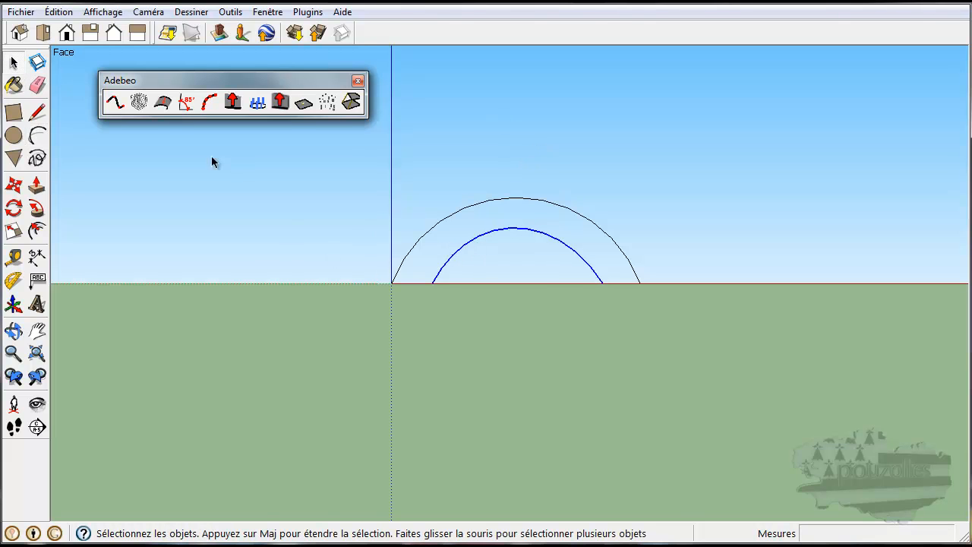
{"action": "left_click", "coordinate": [19, 33]}
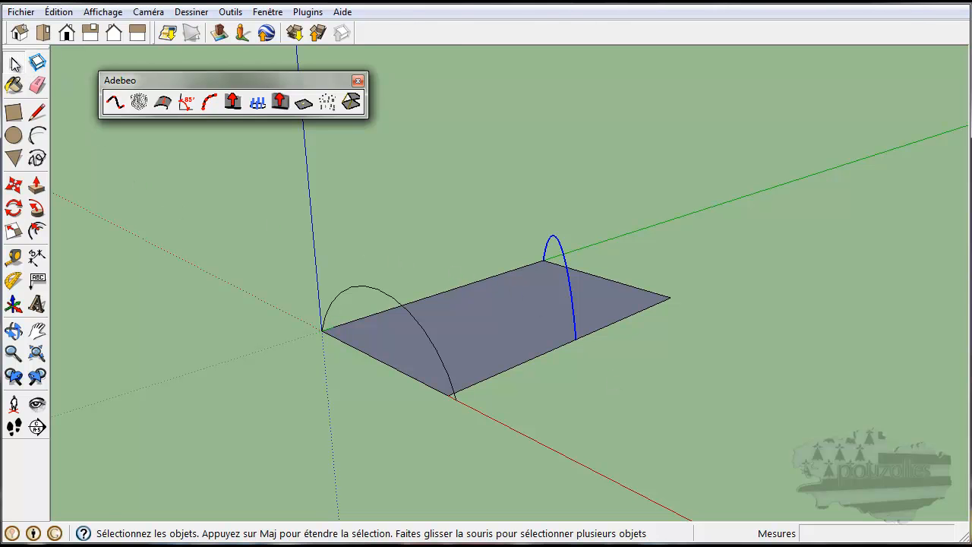
{"action": "left_click", "coordinate": [180, 226]}
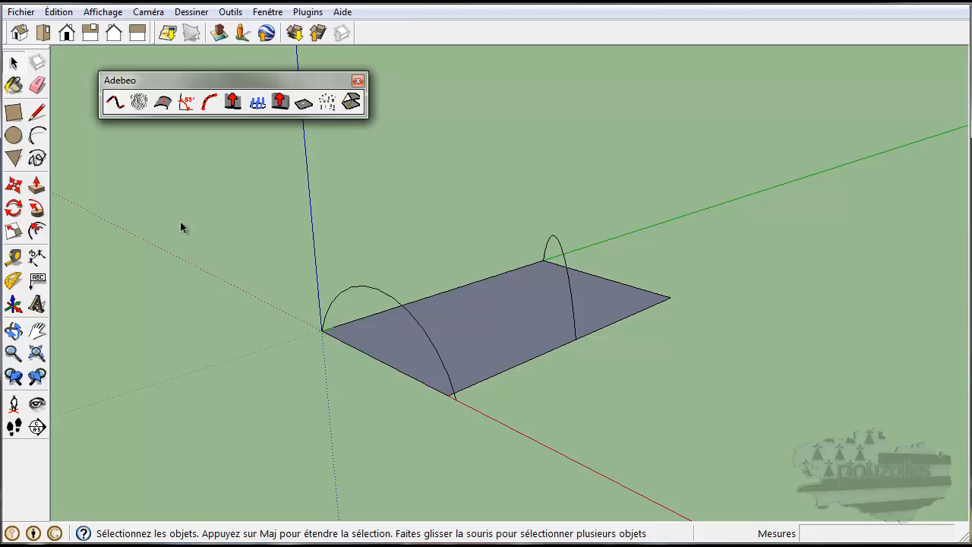
{"action": "left_click", "coordinate": [15, 185]}
{"action": "left_click", "coordinate": [576, 338]}
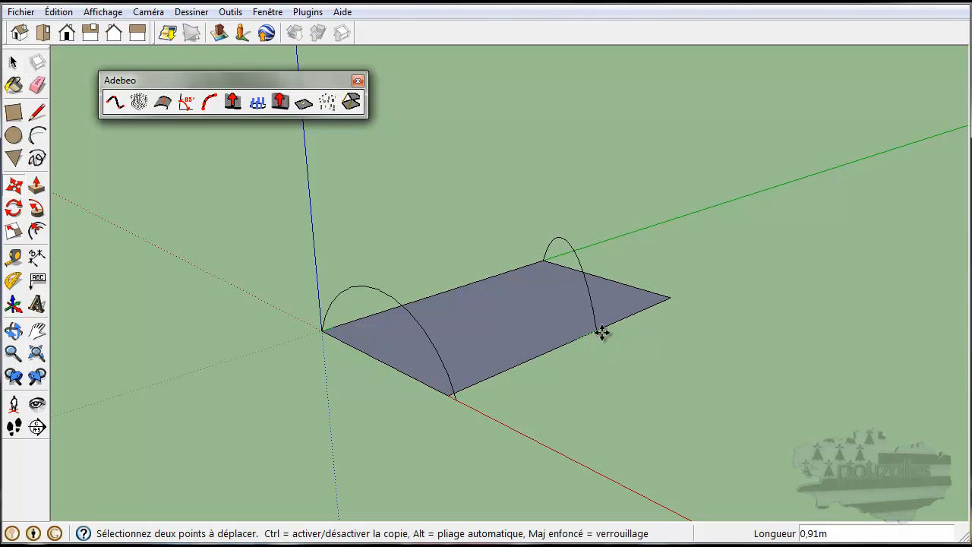
{"action": "left_click", "coordinate": [669, 299]}
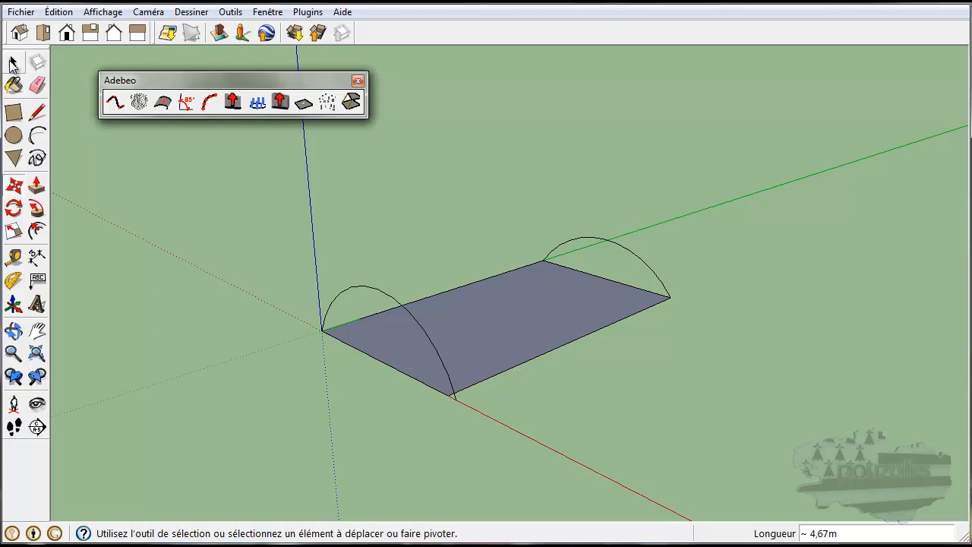
- Select the two arcs over the rectangle and span a surface between them with Plan Sur Courbe
{"action": "left_click", "coordinate": [13, 63]}
{"action": "left_click", "coordinate": [382, 299]}
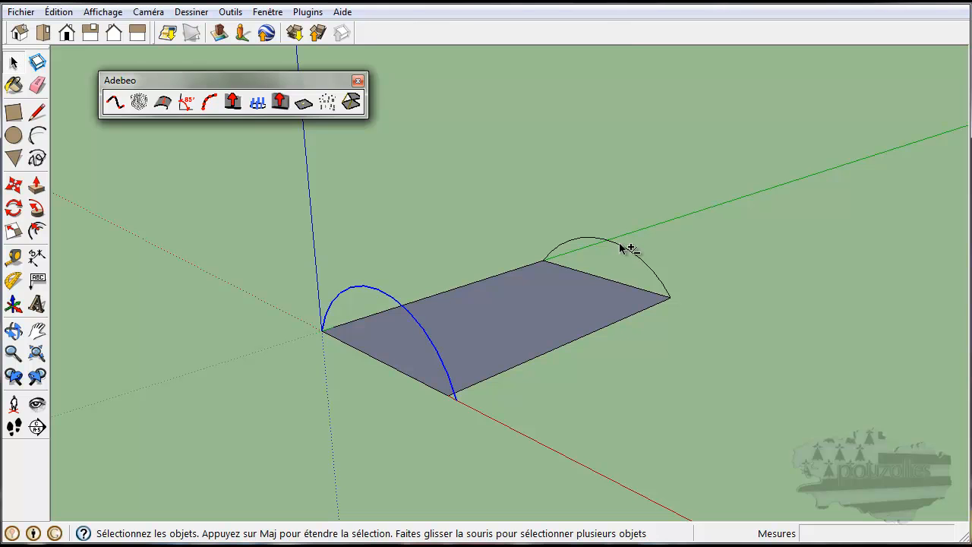
{"action": "left_click", "coordinate": [163, 102]}
{"action": "middle_click_drag", "start_coordinate": [606, 421], "coordinate": [818, 334]}
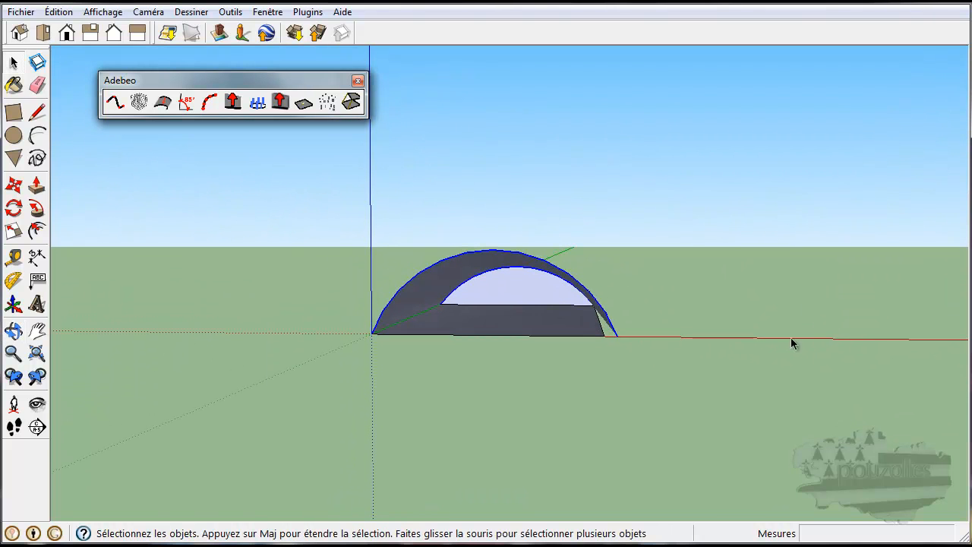
{"action": "left_click", "coordinate": [14, 184]}
{"action": "left_click", "coordinate": [219, 294]}
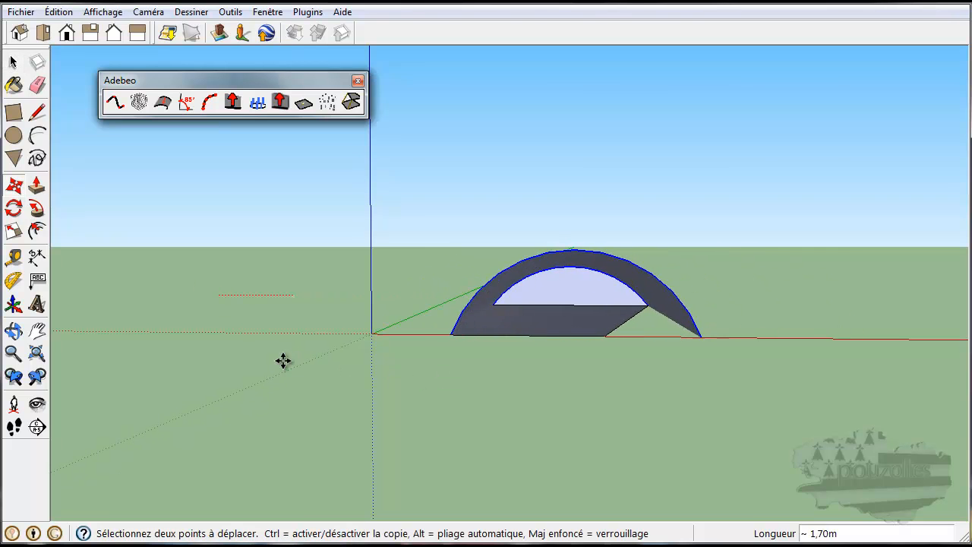
{"action": "left_click", "coordinate": [218, 355]}
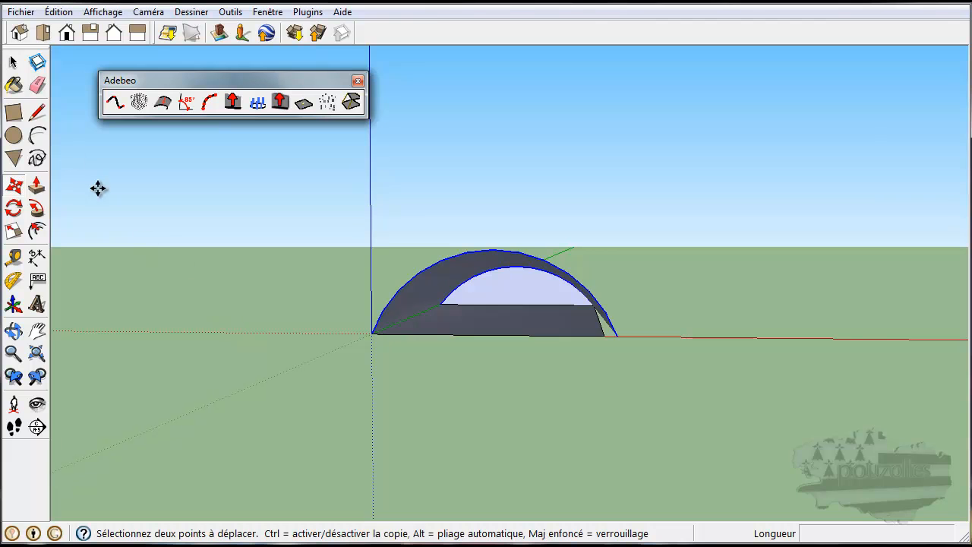
{"action": "left_click", "coordinate": [14, 62]}
{"action": "left_click", "coordinate": [104, 152]}
- Try to move the large arc's free end to the rectangle's front corner on the surfaced shape, and undo back to the bare arcs
{"action": "left_click", "coordinate": [15, 187]}
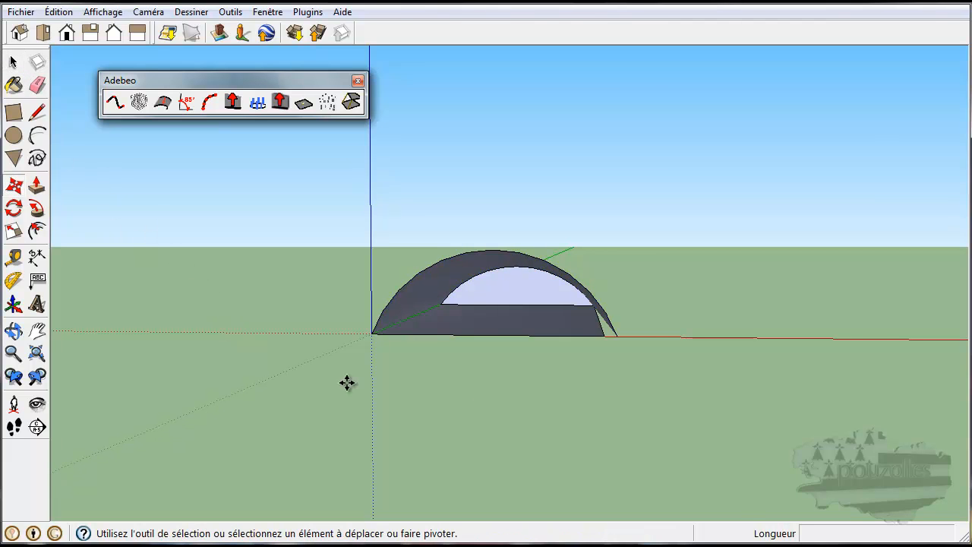
{"action": "left_click", "coordinate": [616, 341]}
{"action": "left_click", "coordinate": [605, 337]}
{"action": "middle_click_drag", "start_coordinate": [643, 361], "coordinate": [529, 401]}
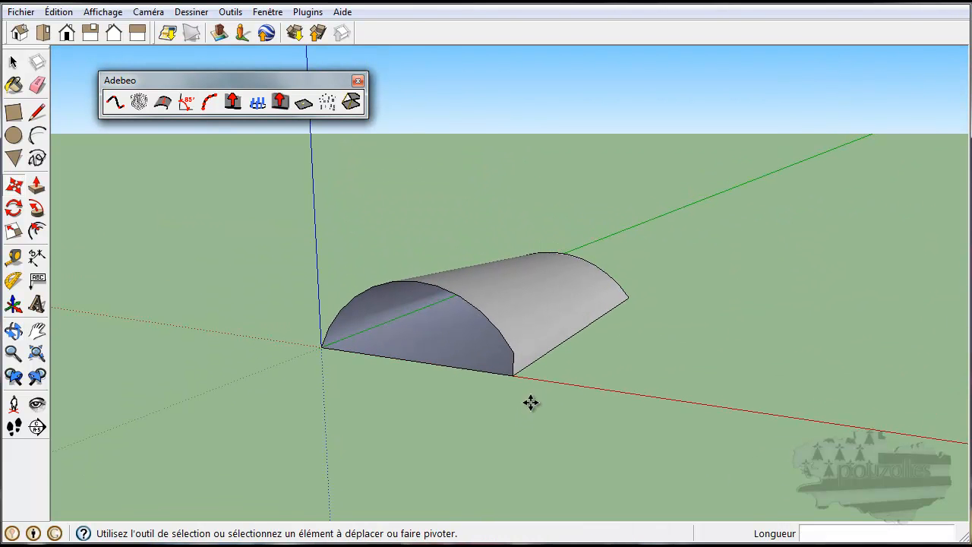
{"action": "left_click", "coordinate": [514, 351]}
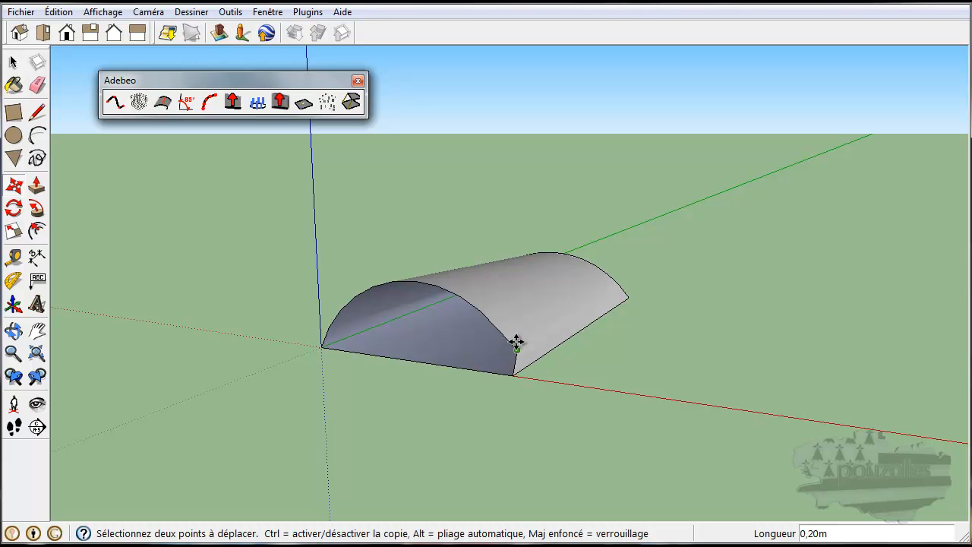
{"action": "left_click", "coordinate": [515, 341]}
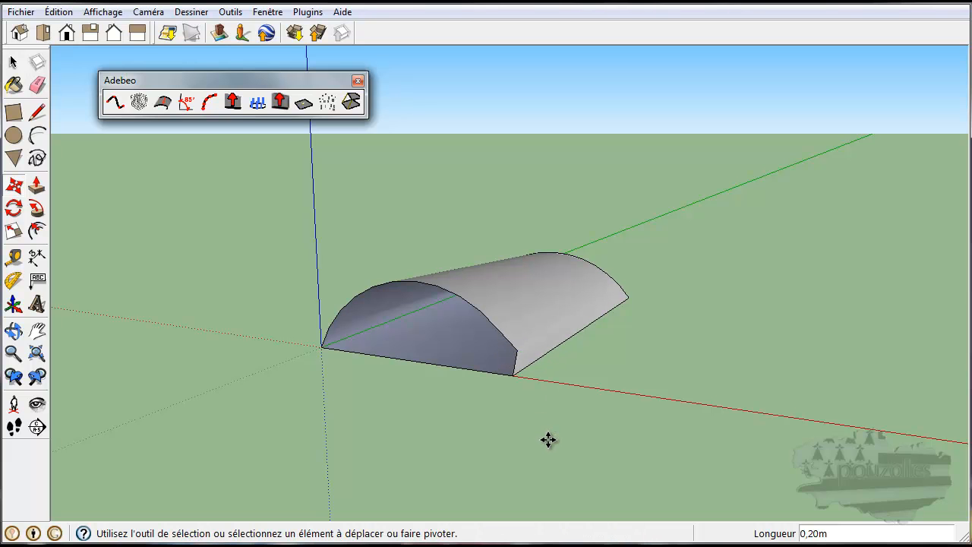
{"action": "key", "text": "ctrl+z"}
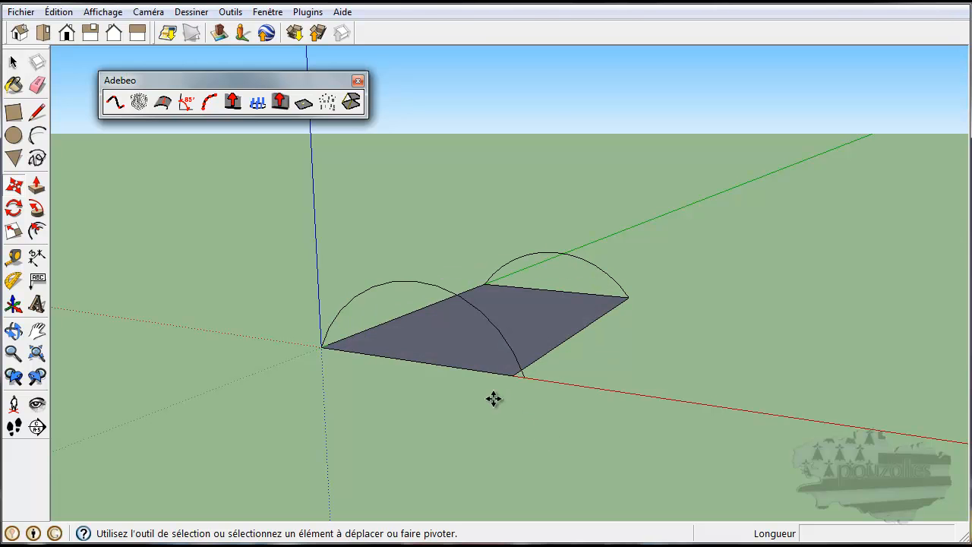
- Move the large arc's end on the red axis by 0.30 m onto the rectangle's corner
{"action": "left_click", "coordinate": [526, 378]}
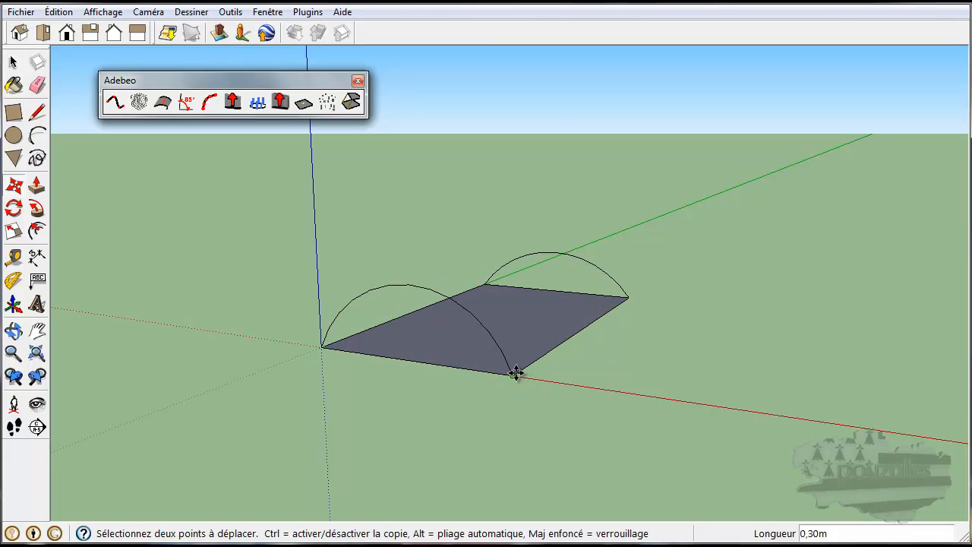
{"action": "left_click", "coordinate": [514, 373]}
- Try Plan Sur Courbe between the corrected front arc and the far arc, and undo the surface
{"action": "left_click", "coordinate": [13, 62]}
{"action": "left_click", "coordinate": [396, 287]}
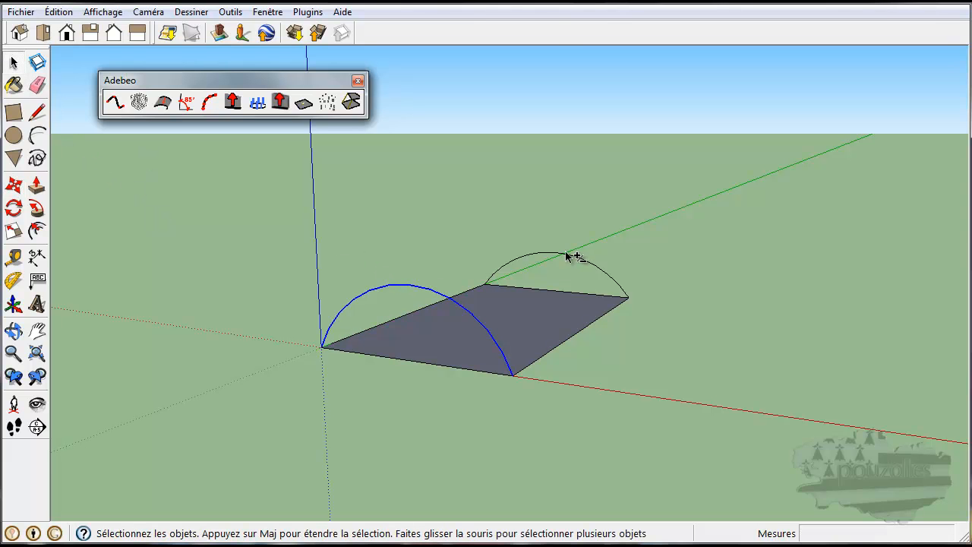
{"action": "left_click", "coordinate": [162, 102]}
{"action": "middle_click_drag", "start_coordinate": [548, 407], "coordinate": [467, 448]}
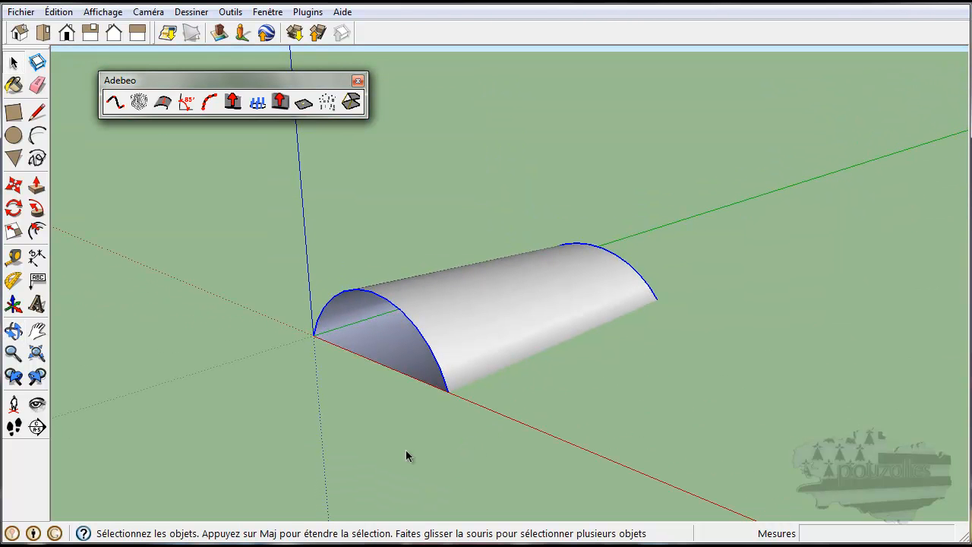
{"action": "key", "text": "ctrl+z"}
- In the front view, draw a third upward arc between the rectangle's long edges, partway along them, with a bulge of about 0.73 m
{"action": "middle_click_drag", "start_coordinate": [419, 447], "coordinate": [675, 364]}
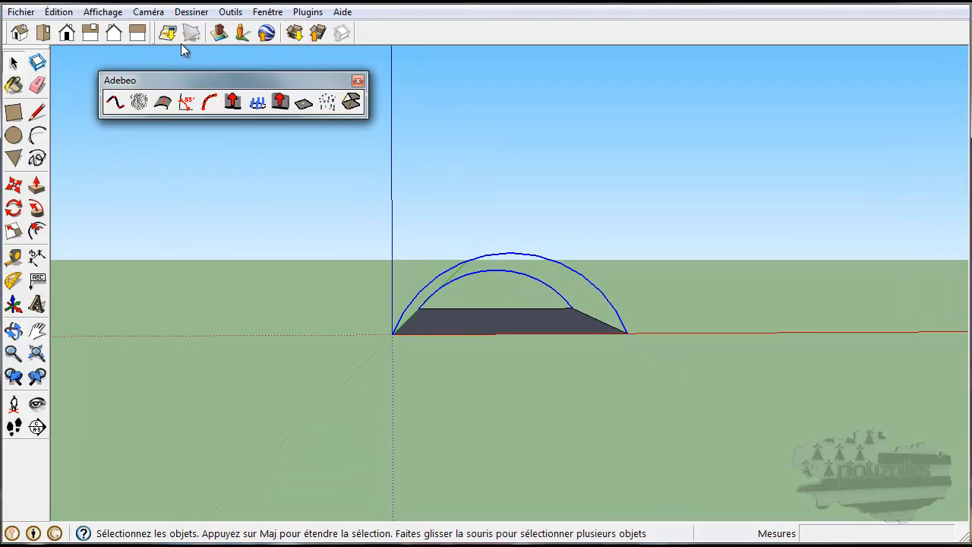
{"action": "left_click", "coordinate": [68, 32]}
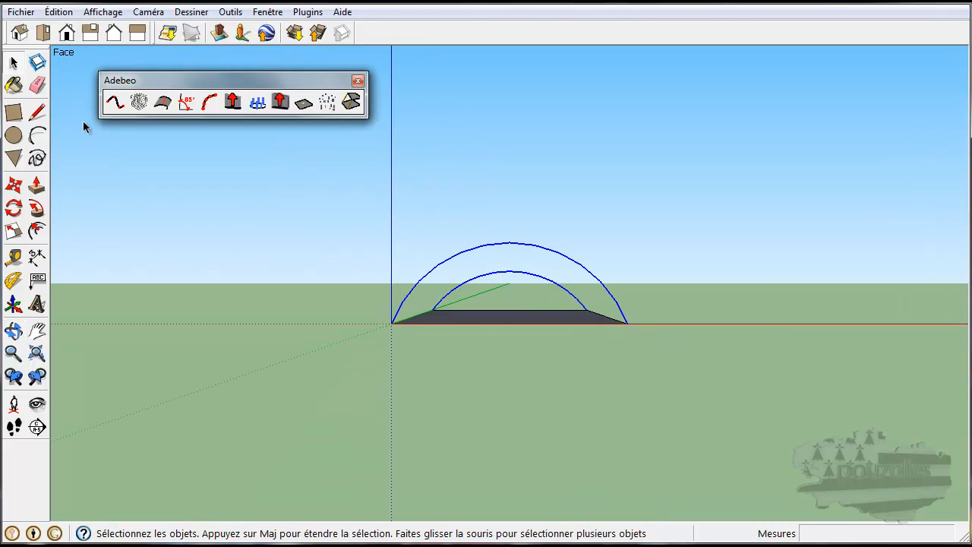
{"action": "left_click", "coordinate": [37, 135]}
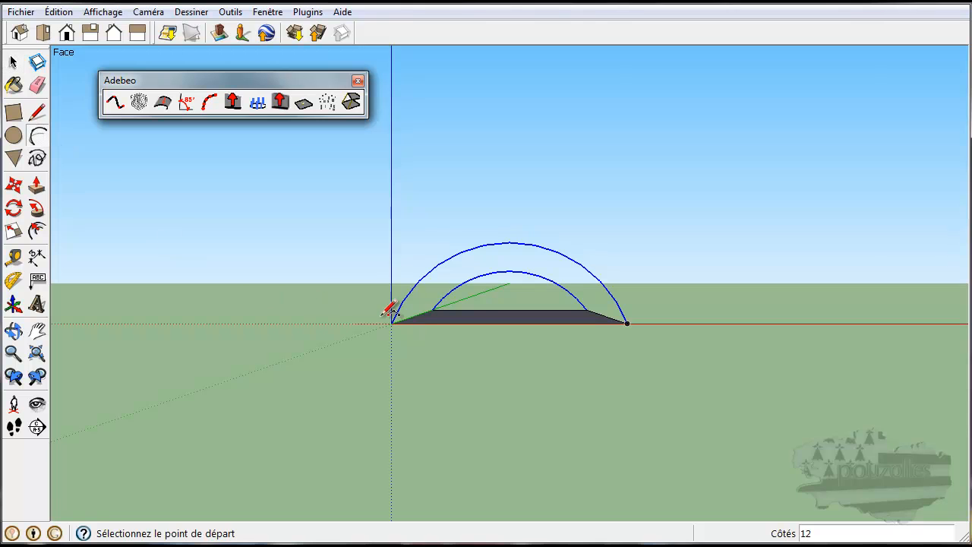
{"action": "left_click", "coordinate": [416, 314]}
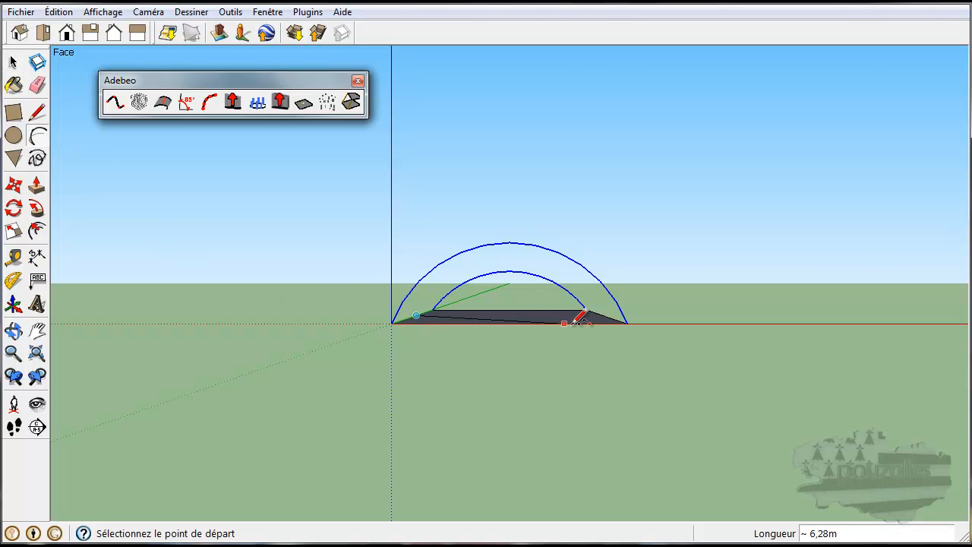
{"action": "left_click", "coordinate": [601, 314]}
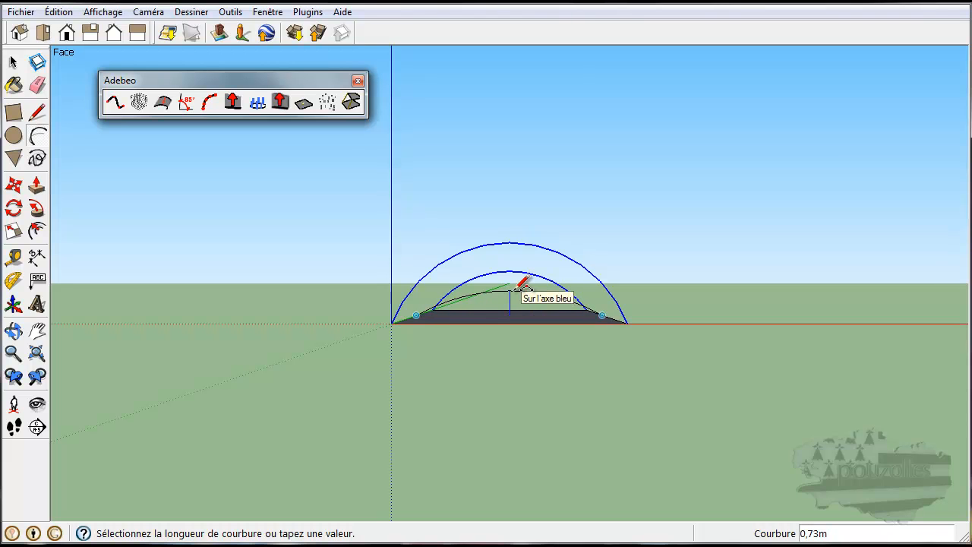
{"action": "left_click", "coordinate": [522, 284]}
{"action": "middle_click_drag", "start_coordinate": [575, 392], "coordinate": [238, 425]}
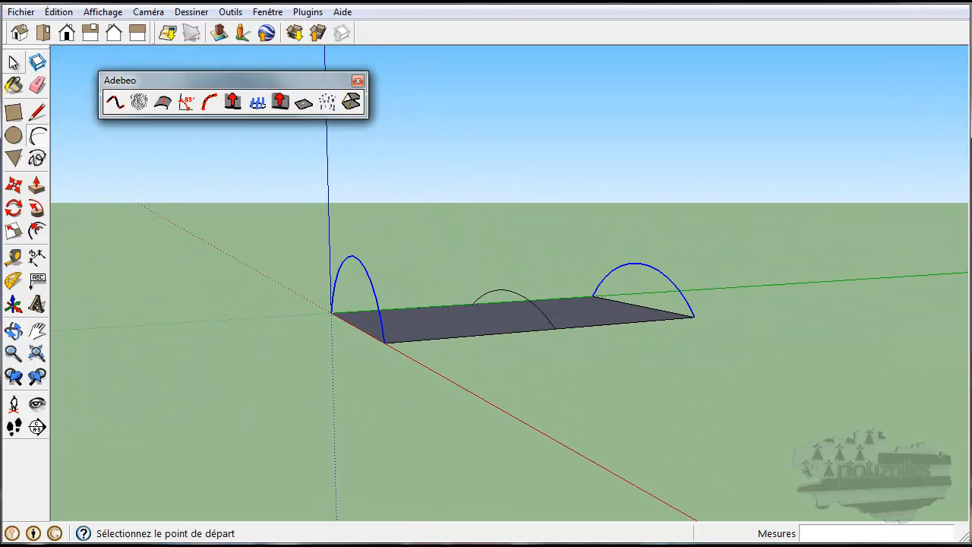
- Try to span a Plan Sur Courbe surface across all three arcs, and undo it
{"action": "left_click", "coordinate": [13, 62]}
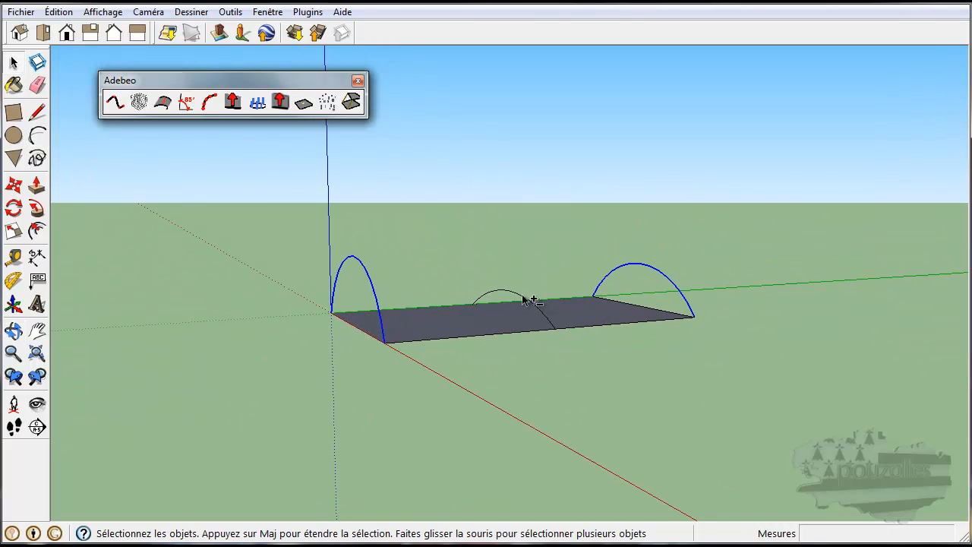
{"action": "left_click", "coordinate": [163, 101]}
{"action": "middle_click_drag", "start_coordinate": [442, 381], "coordinate": [637, 385]}
{"action": "key", "text": "ctrl+z"}
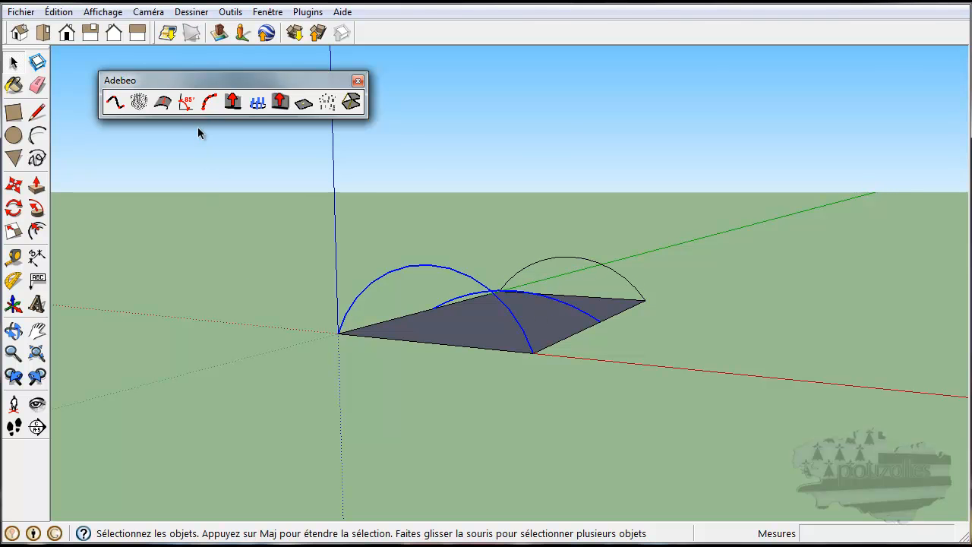
- Span a Plan Sur Courbe surface between the selected front arc and middle arc
{"action": "left_click", "coordinate": [168, 108]}
{"action": "middle_click_drag", "start_coordinate": [648, 396], "coordinate": [195, 333]}
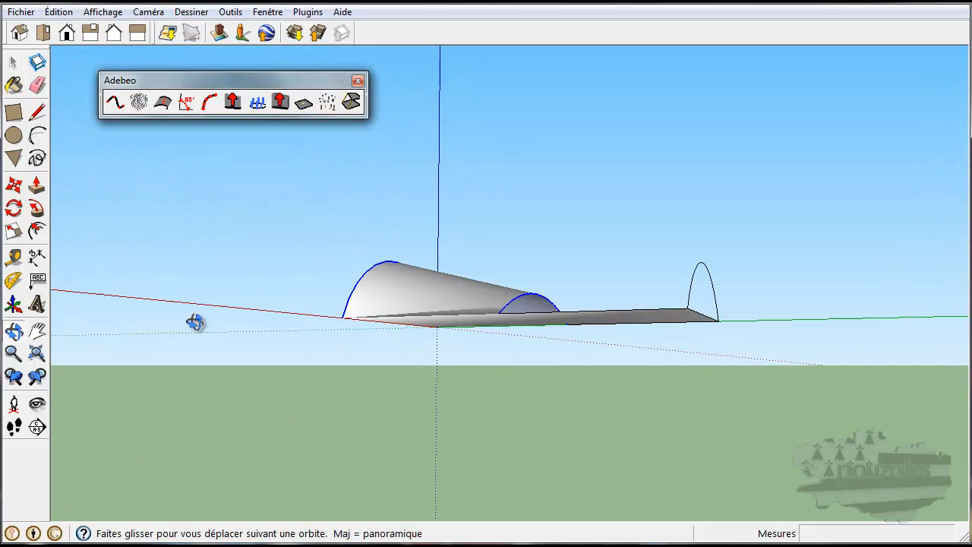
{"action": "middle_click_drag", "start_coordinate": [238, 382], "coordinate": [401, 446]}
- Select the middle arc and the far arc and span a second Plan Sur Courbe surface between them
{"action": "left_click", "coordinate": [544, 317]}
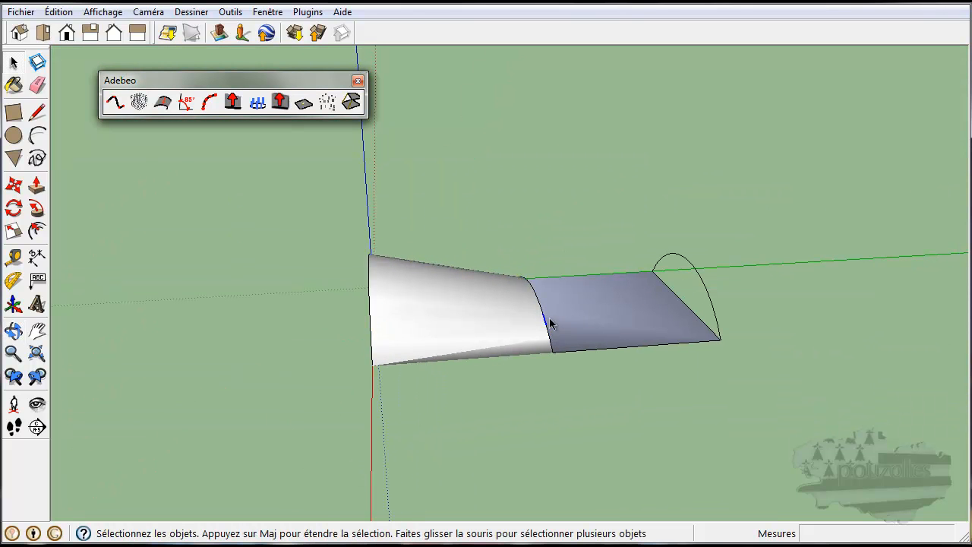
{"action": "left_click", "coordinate": [551, 343]}
{"action": "left_click", "coordinate": [549, 354]}
{"action": "middle_click_drag", "start_coordinate": [558, 408], "coordinate": [501, 419]}
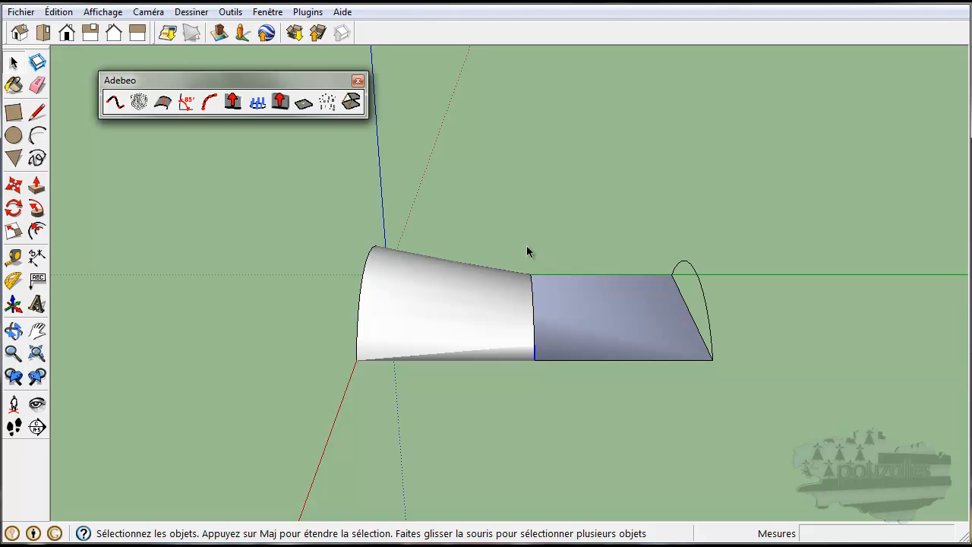
{"action": "left_click_drag", "start_coordinate": [549, 404], "coordinate": [556, 410]}
{"action": "middle_click_drag", "start_coordinate": [558, 380], "coordinate": [653, 401]}
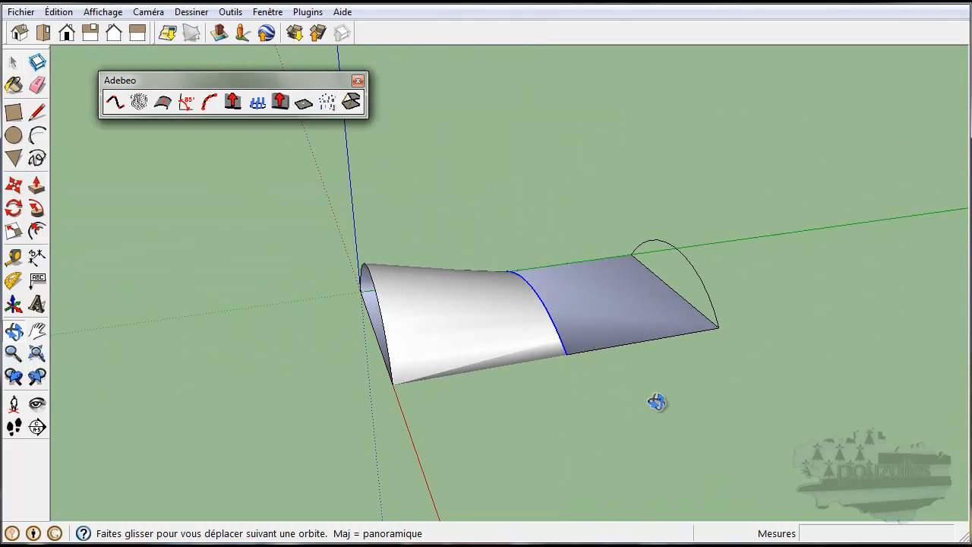
{"action": "left_click", "coordinate": [700, 283], "text": "shift"}
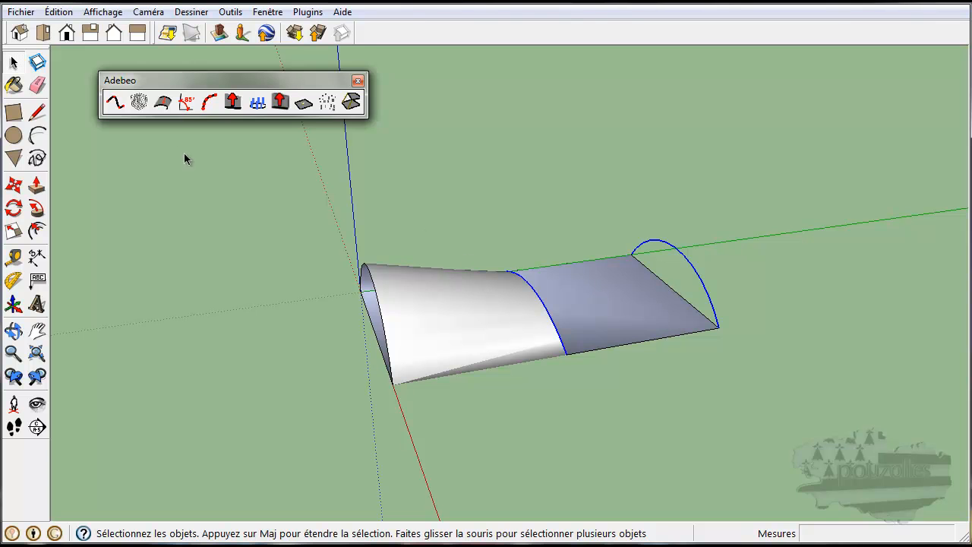
{"action": "left_click", "coordinate": [162, 101]}
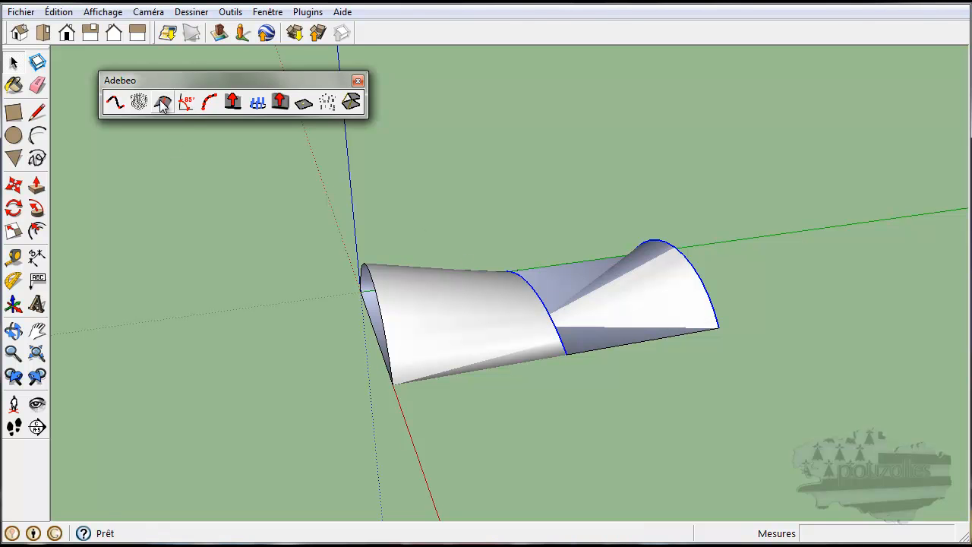
{"action": "middle_click_drag", "start_coordinate": [605, 382], "coordinate": [304, 368]}
{"action": "middle_click_drag", "start_coordinate": [527, 459], "coordinate": [560, 397]}
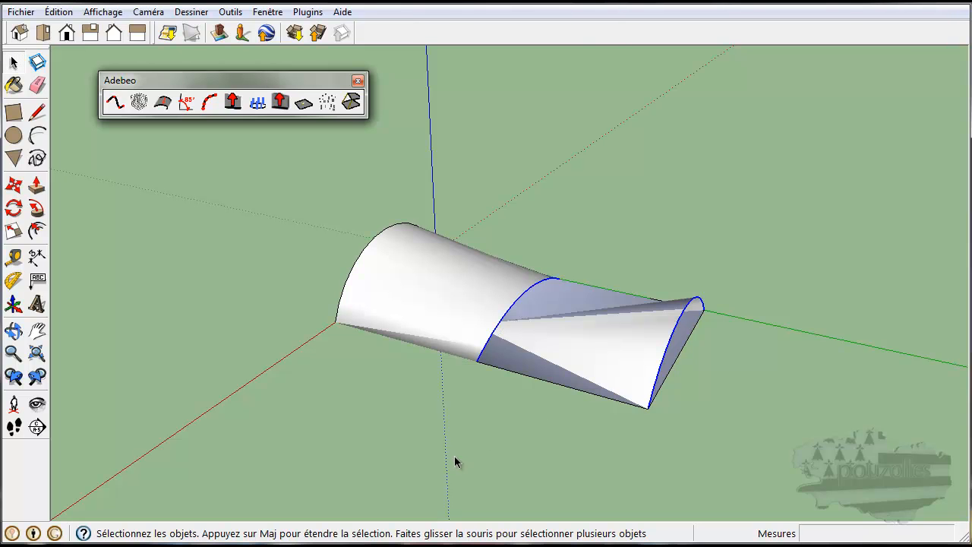
- Undo both Plan Sur Courbe surfaces, returning to the three arcs on the rectangle
{"action": "key", "text": "ctrl+z"}
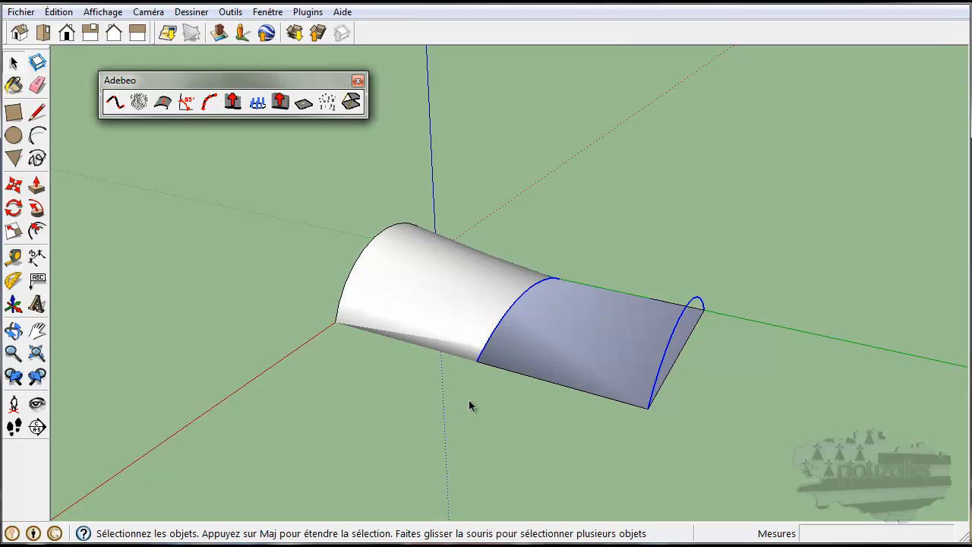
{"action": "left_click", "coordinate": [487, 346]}
{"action": "left_click", "coordinate": [57, 13]}
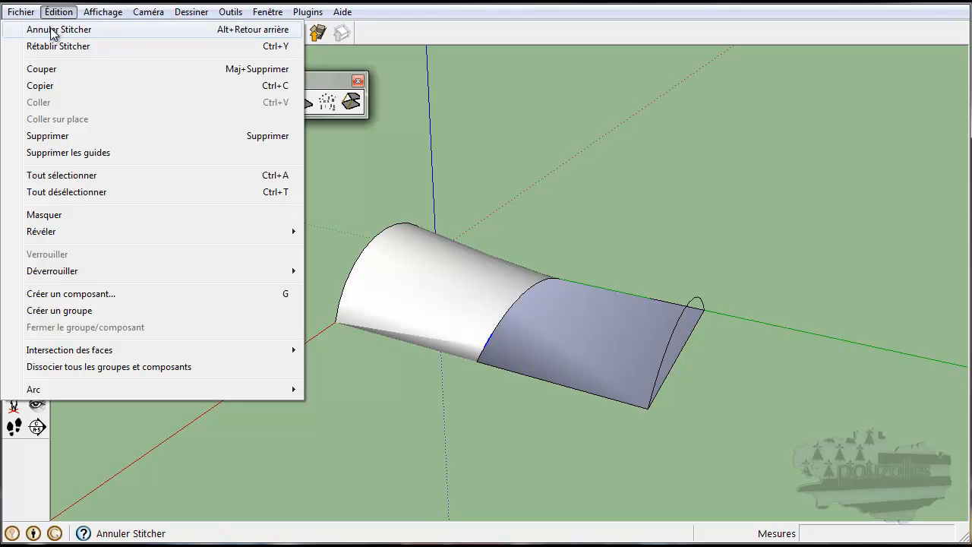
{"action": "left_click", "coordinate": [51, 29]}
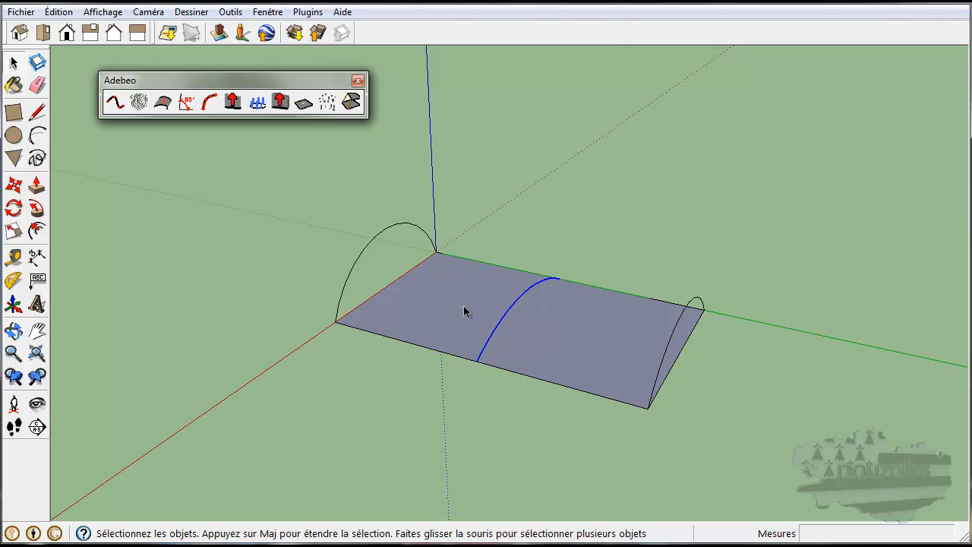
- Copy the middle arc in place, picking the same point as start and destination for a distance of 0.00 m
{"action": "left_click", "coordinate": [15, 187]}
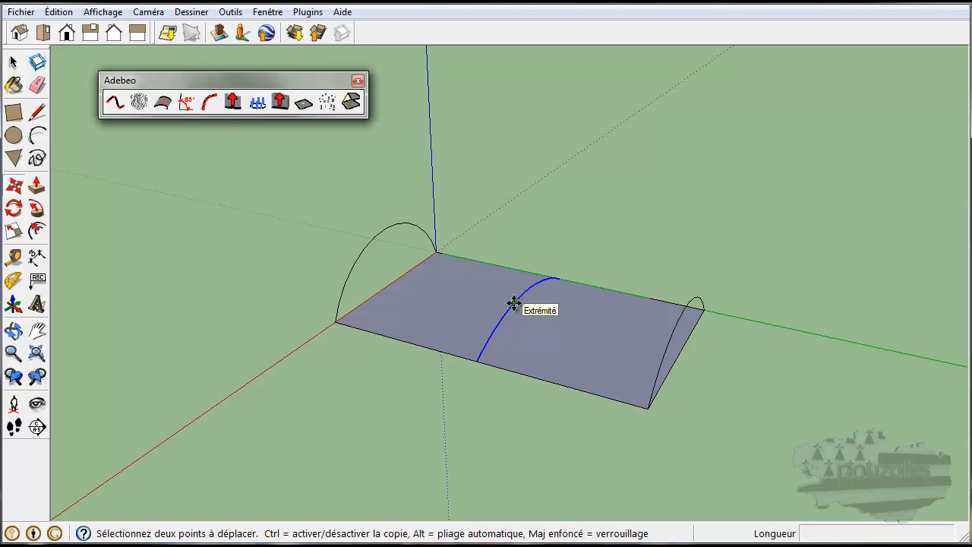
{"action": "left_click", "coordinate": [514, 303]}
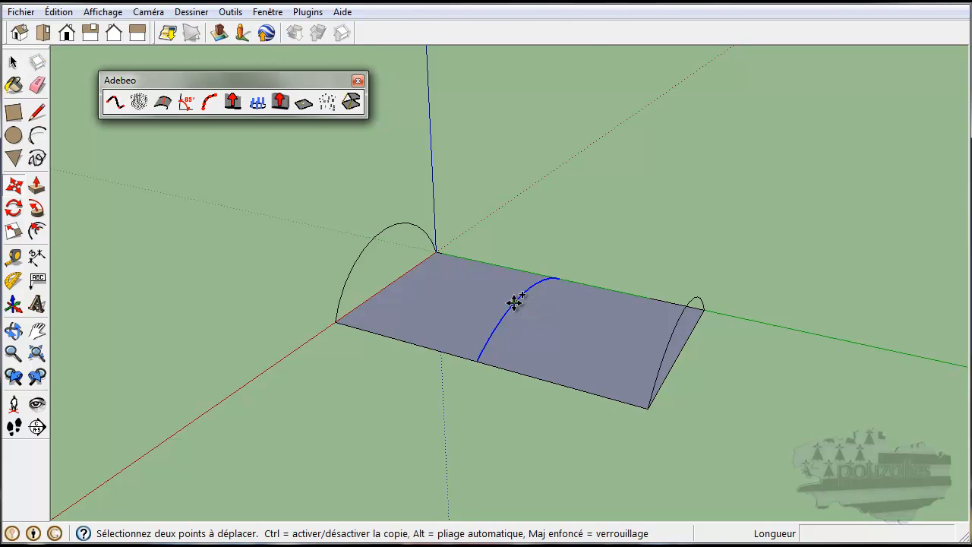
{"action": "left_click", "coordinate": [514, 303]}
{"action": "left_click", "coordinate": [514, 302]}
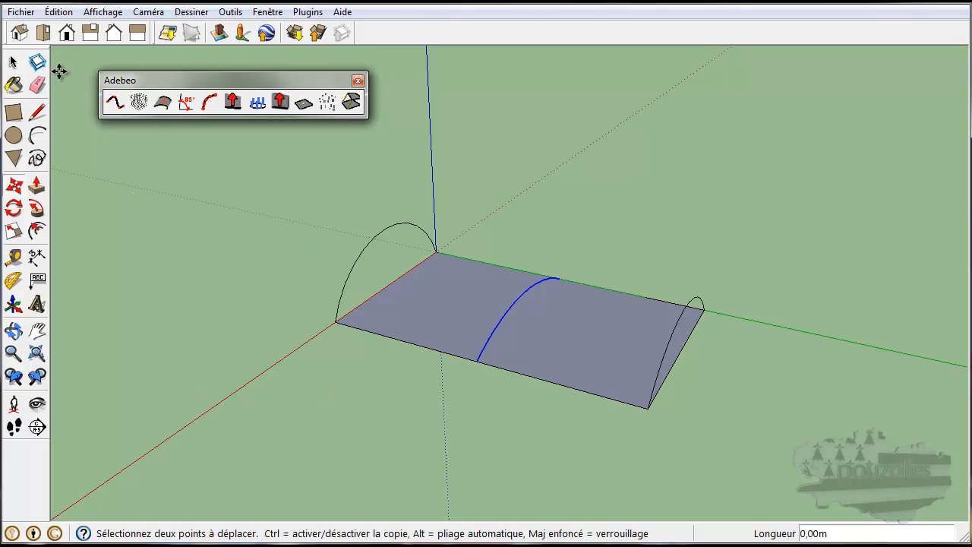
- Add the front arc to the selected middle arc and span a Plan Sur Courbe surface between them
{"action": "left_click", "coordinate": [14, 63]}
{"action": "key", "text": "m"}
{"action": "left_click", "coordinate": [13, 64]}
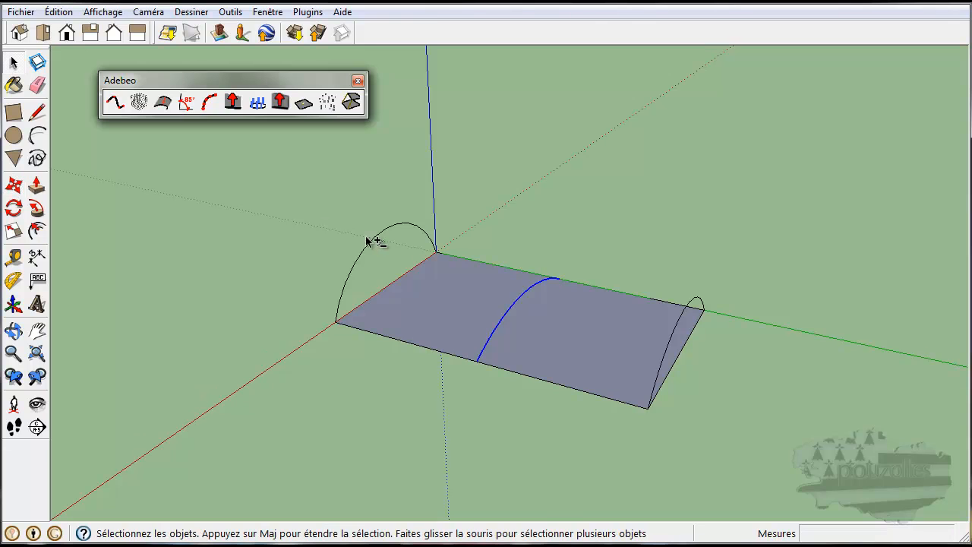
{"action": "left_click", "coordinate": [375, 240], "text": "shift"}
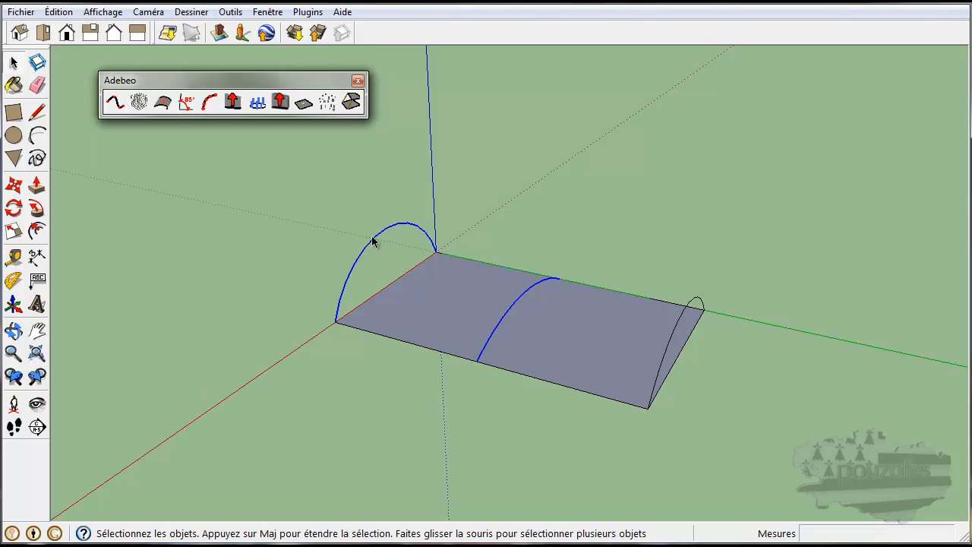
{"action": "left_click", "coordinate": [169, 102]}
{"action": "middle_click_drag", "start_coordinate": [511, 410], "coordinate": [543, 307]}
- Select the whole middle arc at the end of the surface and copy it in place with a distance of 0.00 m
{"action": "left_click", "coordinate": [529, 291]}
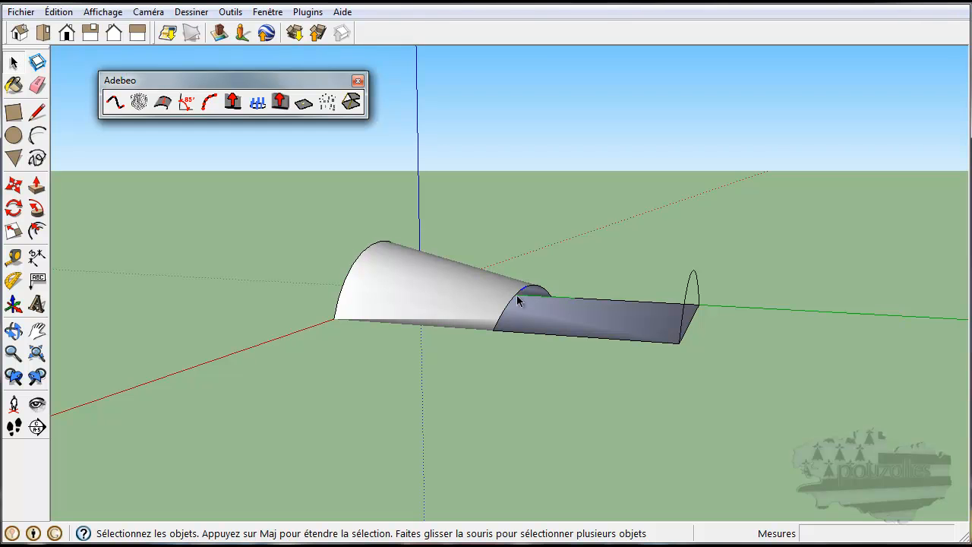
{"action": "scroll", "coordinate": [516, 302], "scroll_direction": "down", "scroll_amount": 2}
{"action": "scroll", "coordinate": [517, 304], "scroll_direction": "up", "scroll_amount": 3}
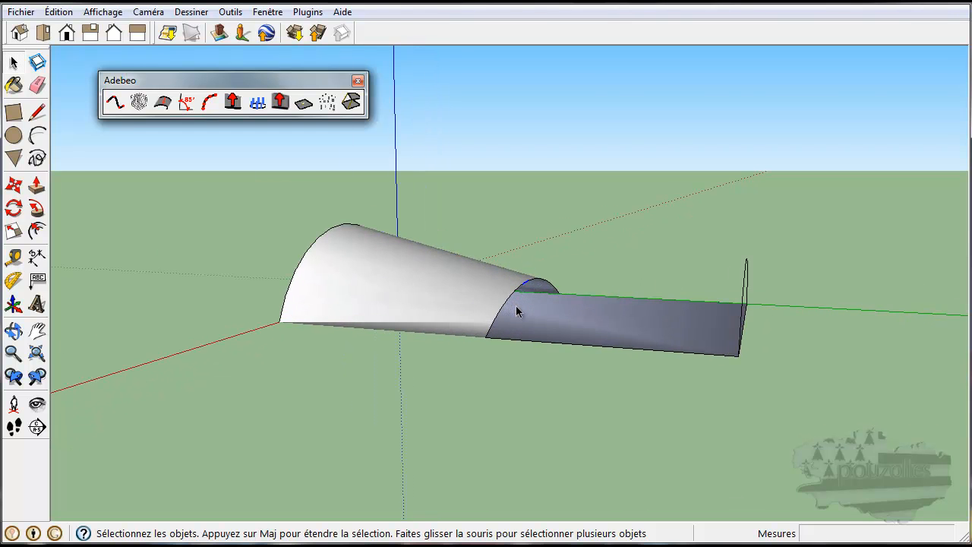
{"action": "scroll", "coordinate": [516, 310], "scroll_direction": "up", "scroll_amount": 2}
{"action": "middle_click_drag", "start_coordinate": [529, 317], "coordinate": [609, 271]}
{"action": "left_click_drag", "start_coordinate": [542, 236], "coordinate": [547, 347]}
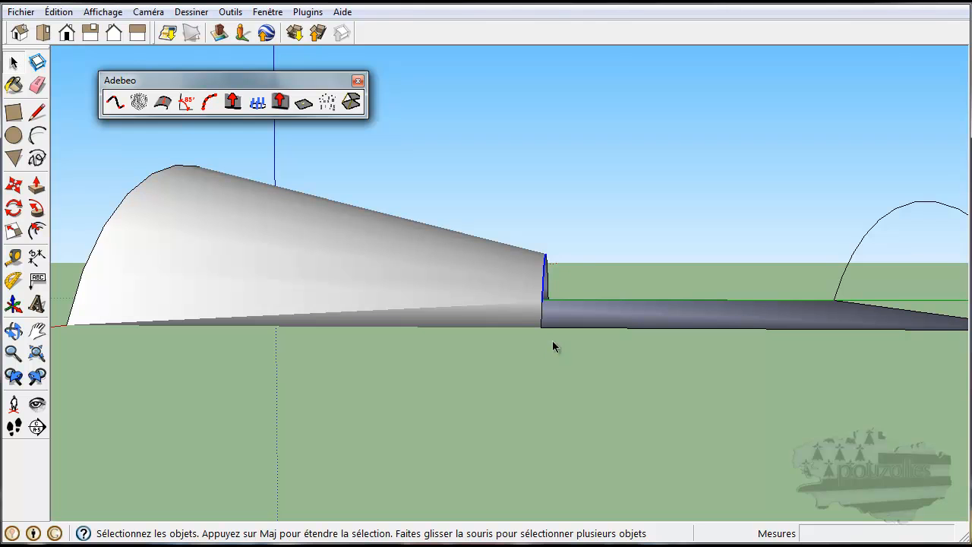
{"action": "left_click_drag", "start_coordinate": [541, 242], "coordinate": [563, 342]}
{"action": "left_click", "coordinate": [13, 185]}
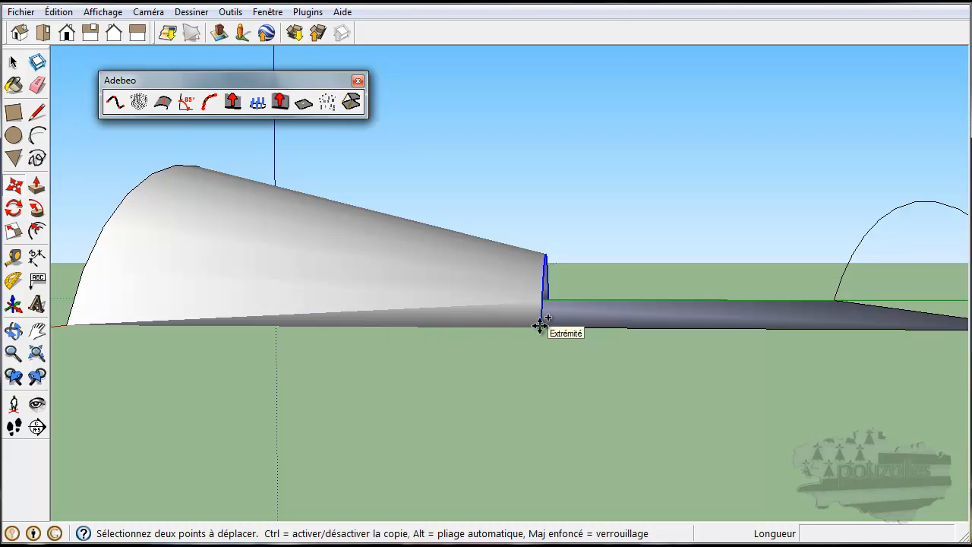
{"action": "left_click", "coordinate": [539, 325]}
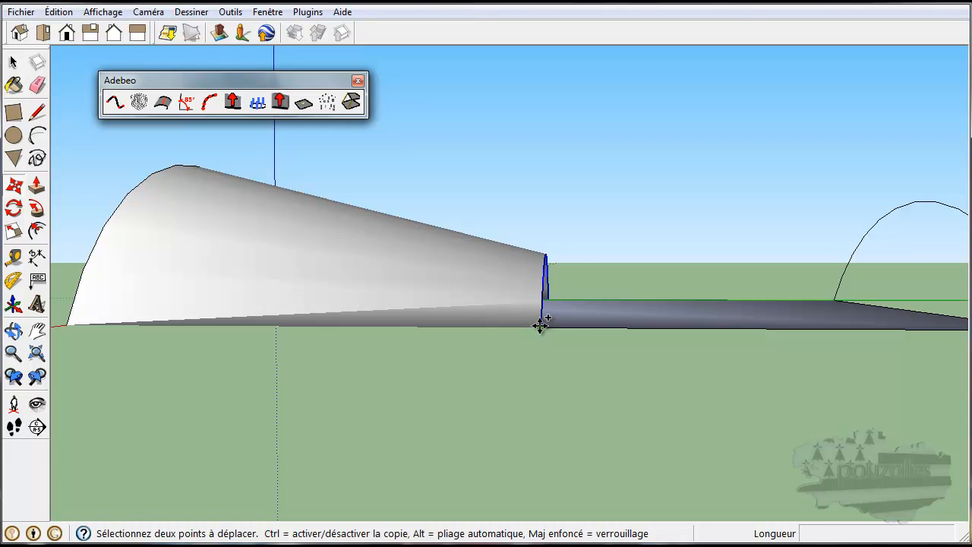
{"action": "left_click", "coordinate": [539, 325]}
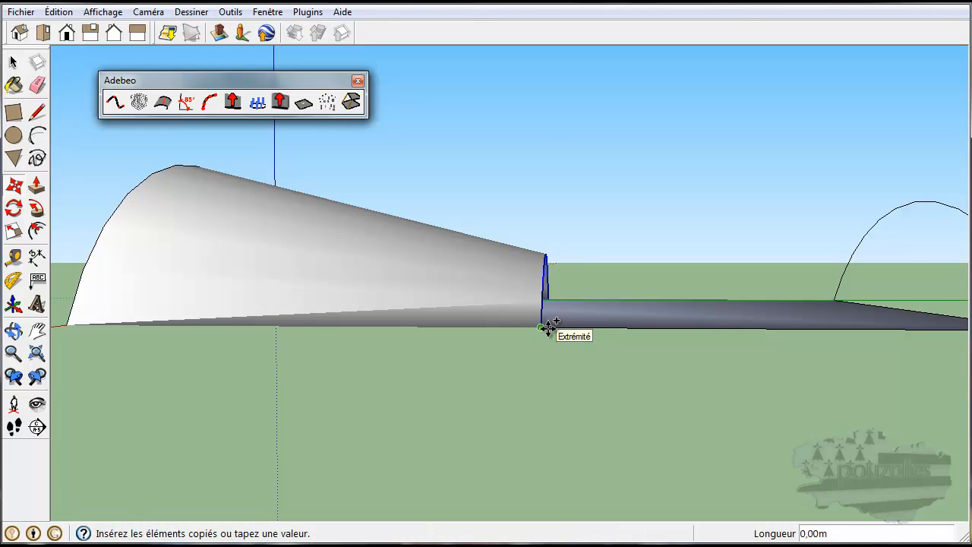
{"action": "left_click", "coordinate": [544, 326]}
- Add the far arc to the selected middle arc copy and span the second Plan Sur Courbe surface between them
{"action": "left_click", "coordinate": [14, 63]}
{"action": "left_click", "coordinate": [855, 259]}
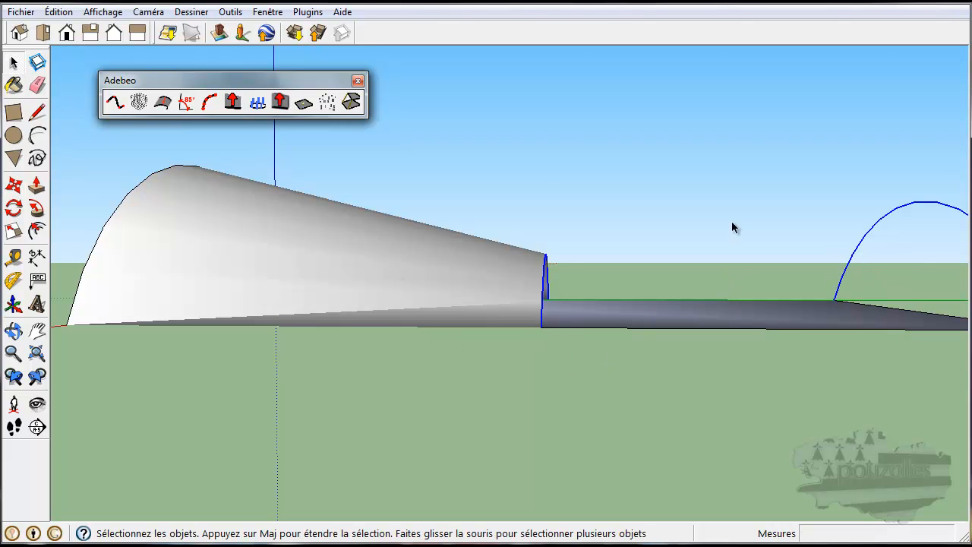
{"action": "left_click", "coordinate": [161, 101]}
{"action": "middle_click_drag", "start_coordinate": [494, 365], "coordinate": [756, 370]}
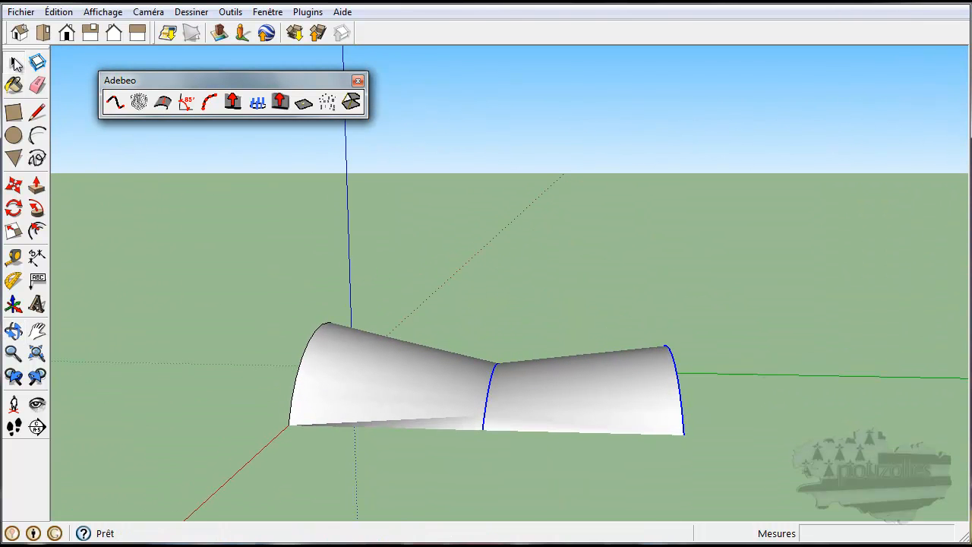
- Delete all surfaces and arcs, and add a 90° angular dimension near the origin from the vertical direction to the green axis
{"action": "left_click_drag", "start_coordinate": [835, 252], "coordinate": [267, 472]}
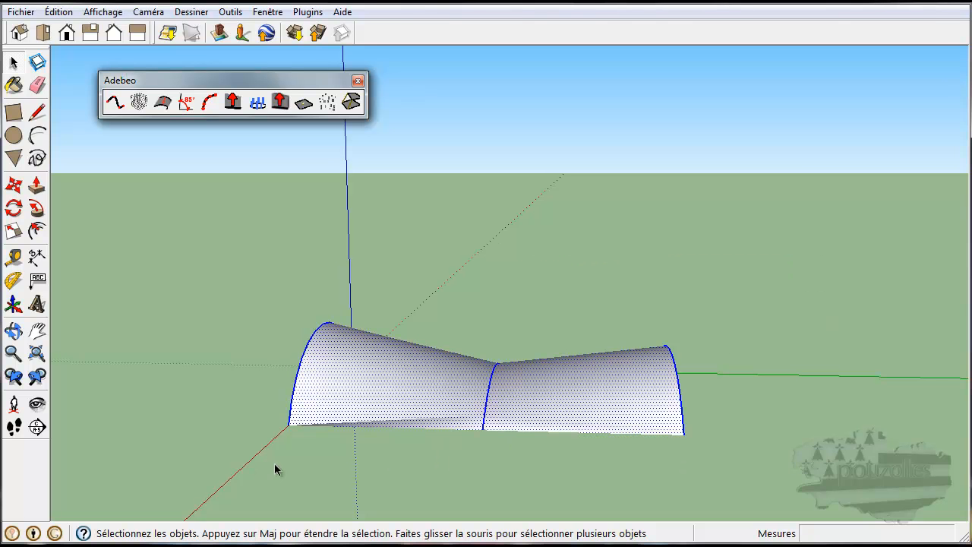
{"action": "key", "text": "Delete"}
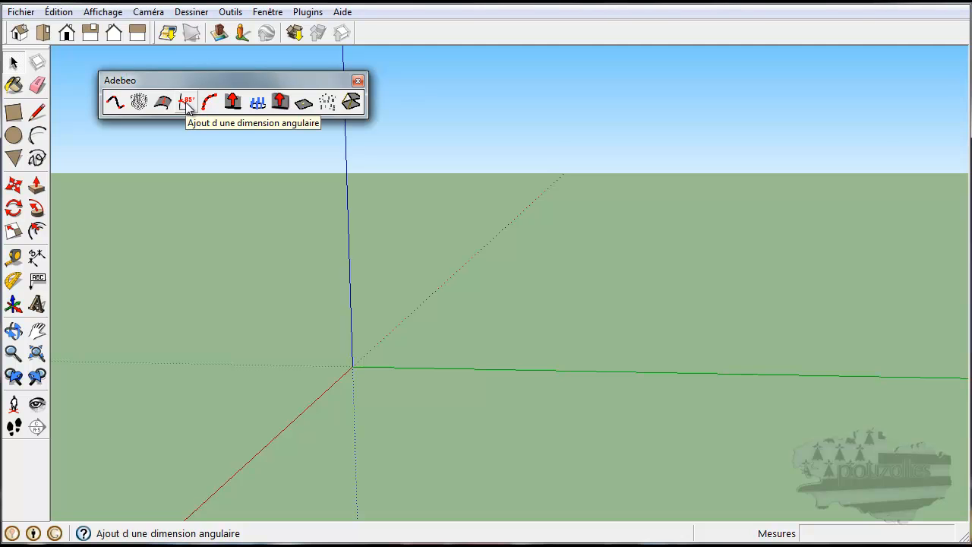
{"action": "left_click", "coordinate": [187, 103]}
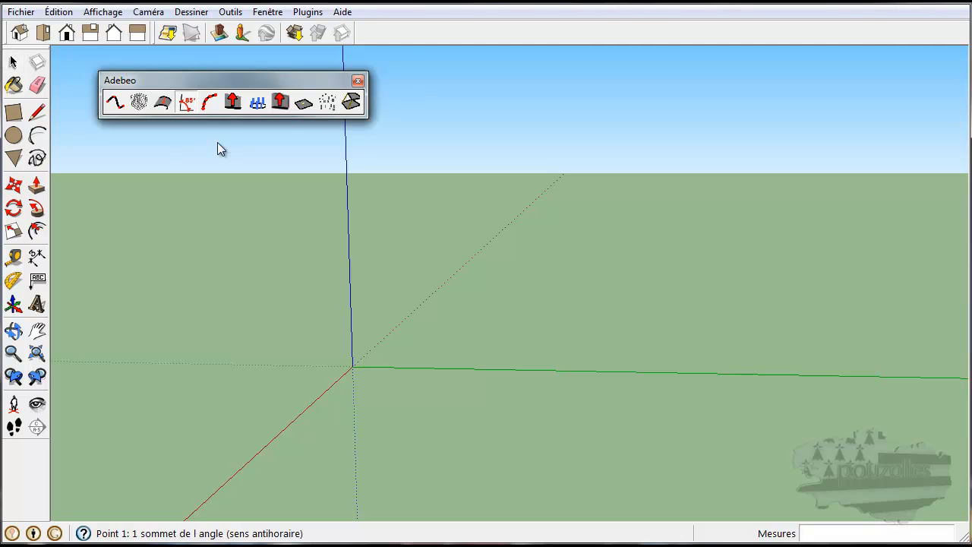
{"action": "left_click", "coordinate": [354, 258]}
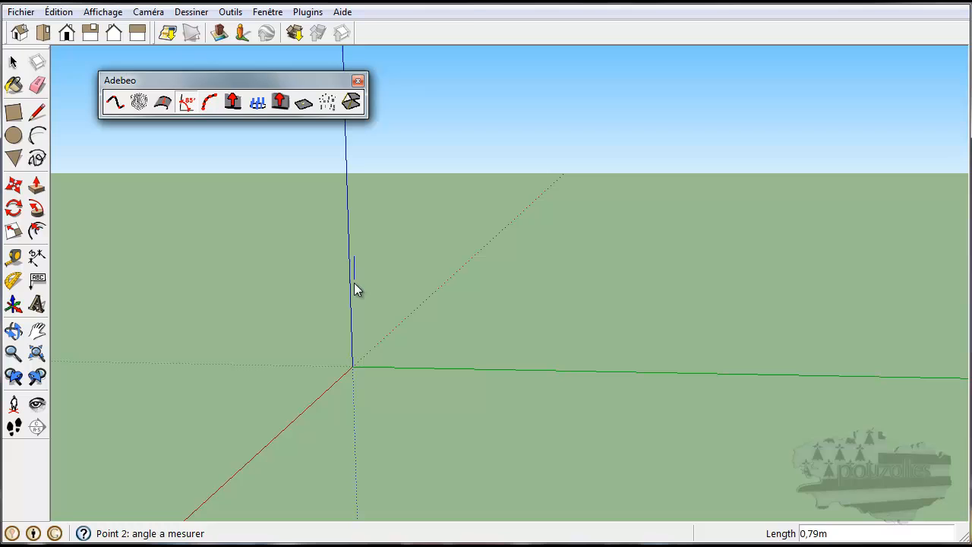
{"action": "left_click", "coordinate": [363, 363]}
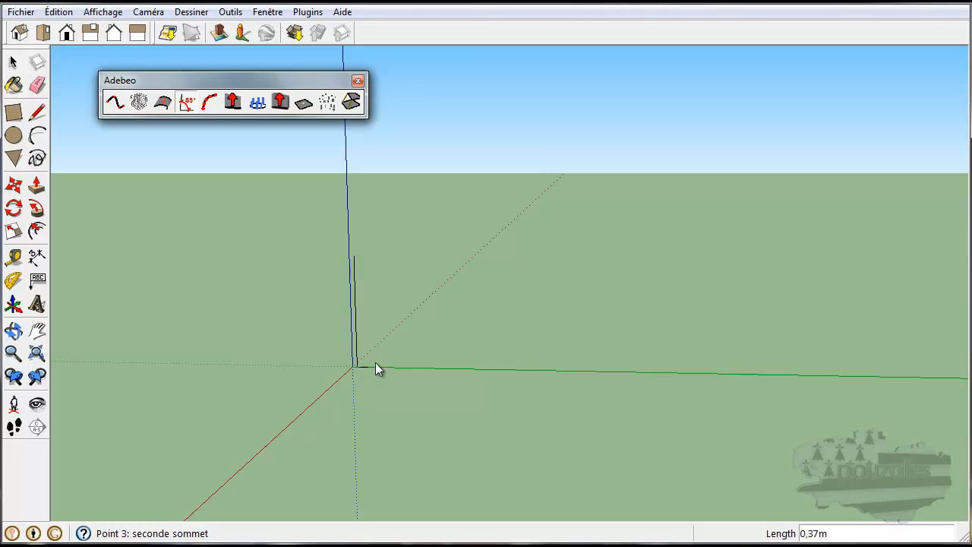
{"action": "left_click", "coordinate": [526, 368]}
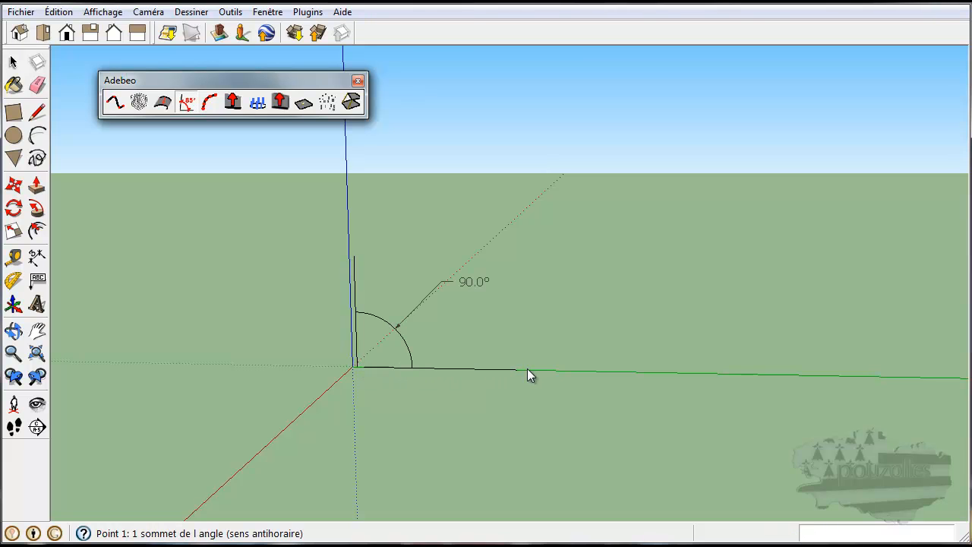
- Place two more angular dimensions freehand beyond the 90° one, with angles of about 71° and about 87°
{"action": "left_click", "coordinate": [540, 249]}
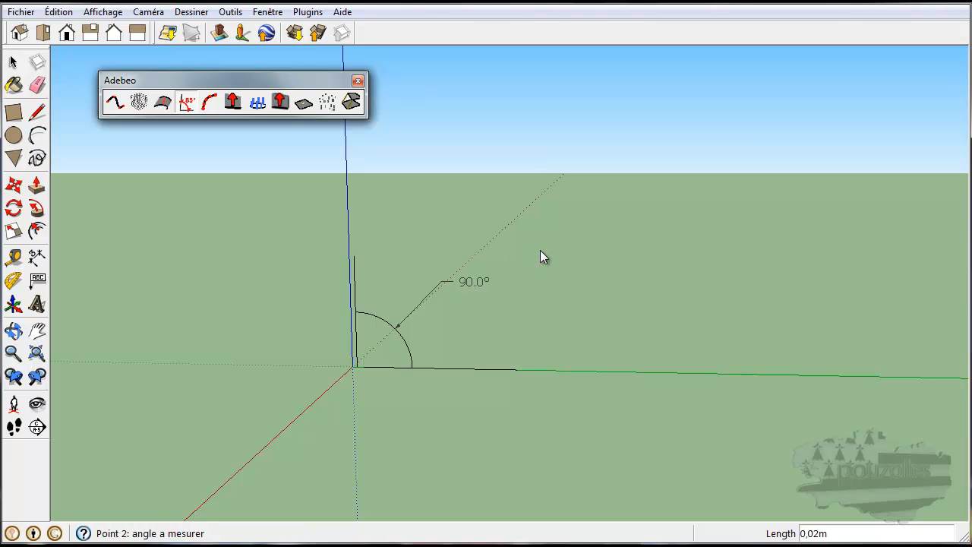
{"action": "left_click", "coordinate": [538, 336]}
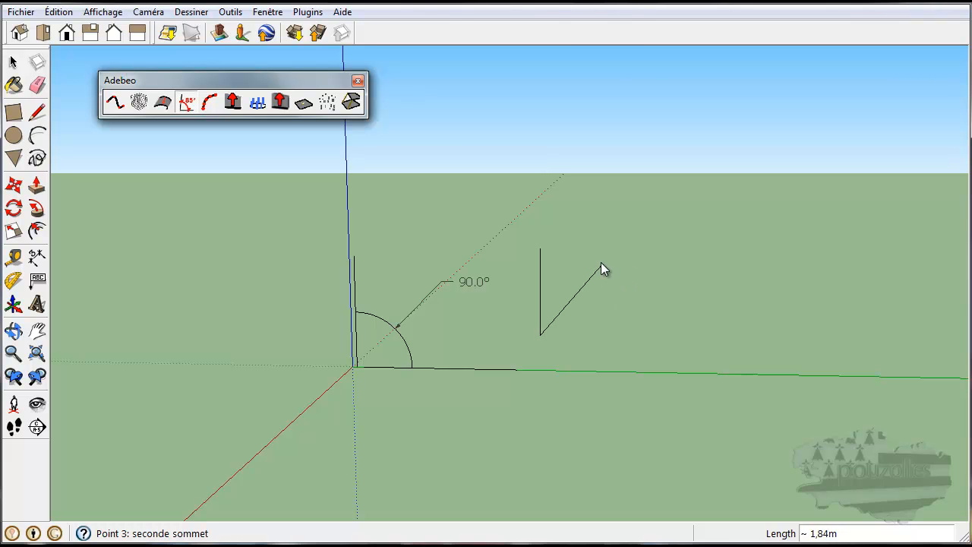
{"action": "left_click", "coordinate": [673, 293]}
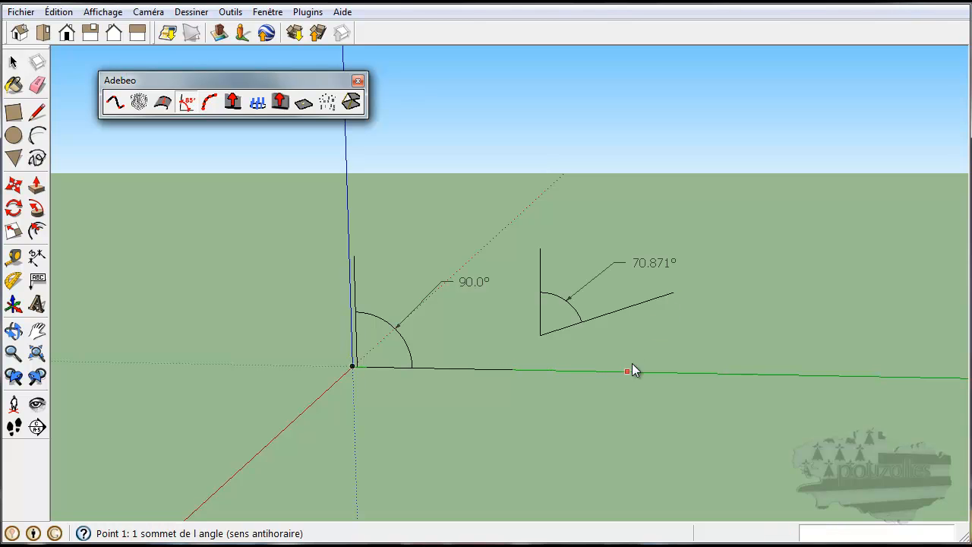
{"action": "left_click", "coordinate": [651, 263]}
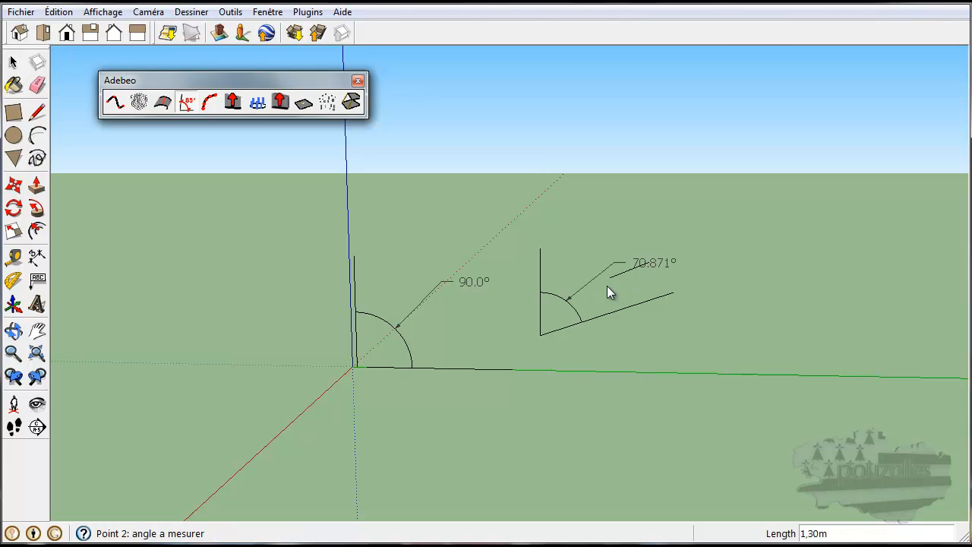
{"action": "left_click", "coordinate": [724, 282]}
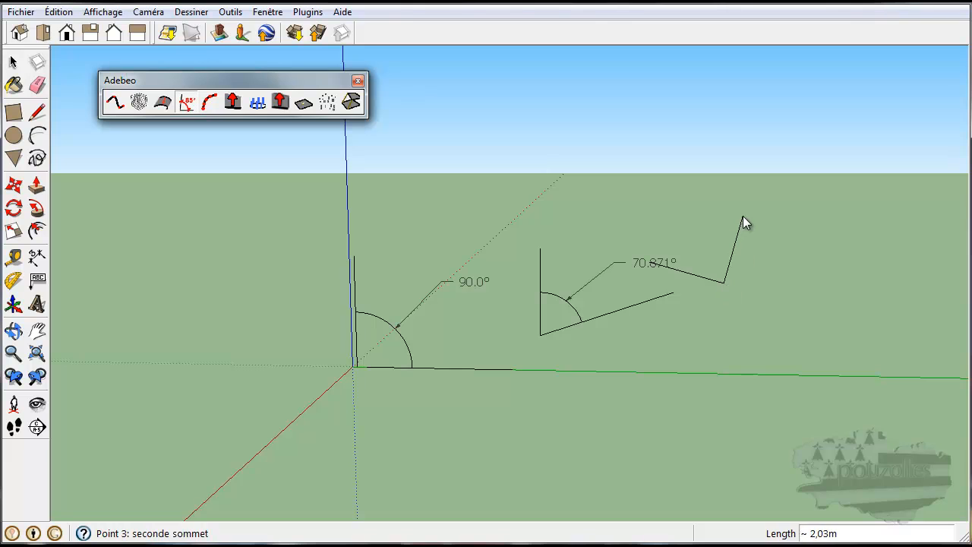
{"action": "left_click", "coordinate": [742, 217]}
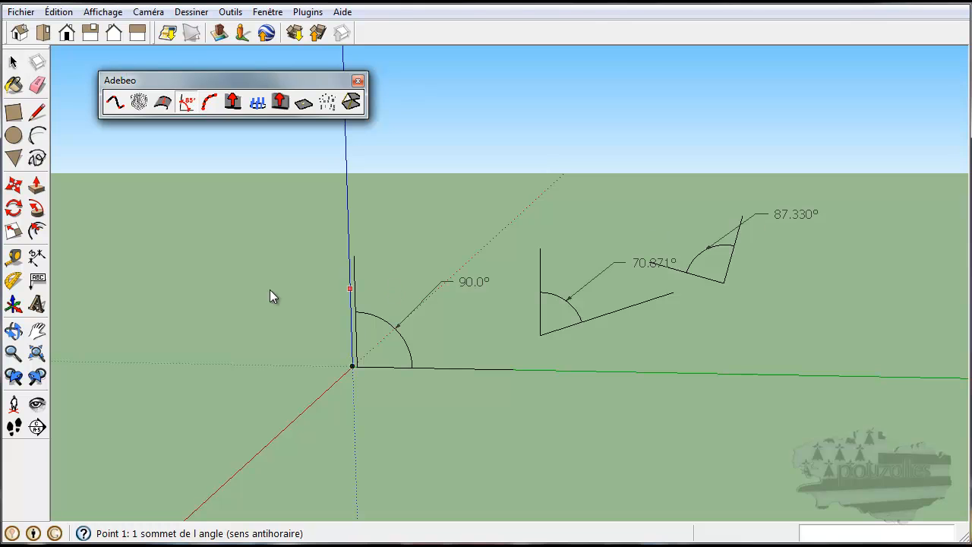
- Select all three angular dimensions and delete them
{"action": "left_click", "coordinate": [13, 61]}
{"action": "left_click_drag", "start_coordinate": [870, 173], "coordinate": [297, 416]}
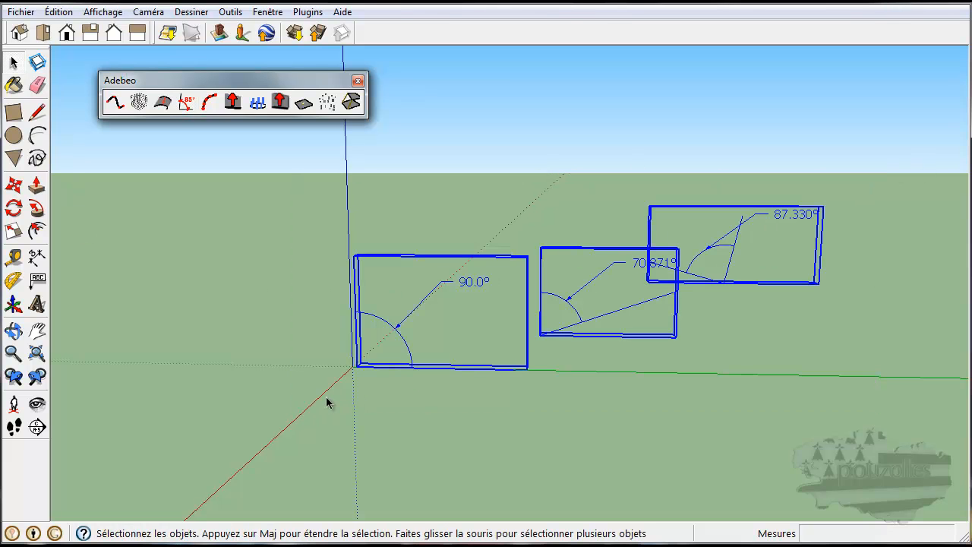
{"action": "key", "text": "Delete"}
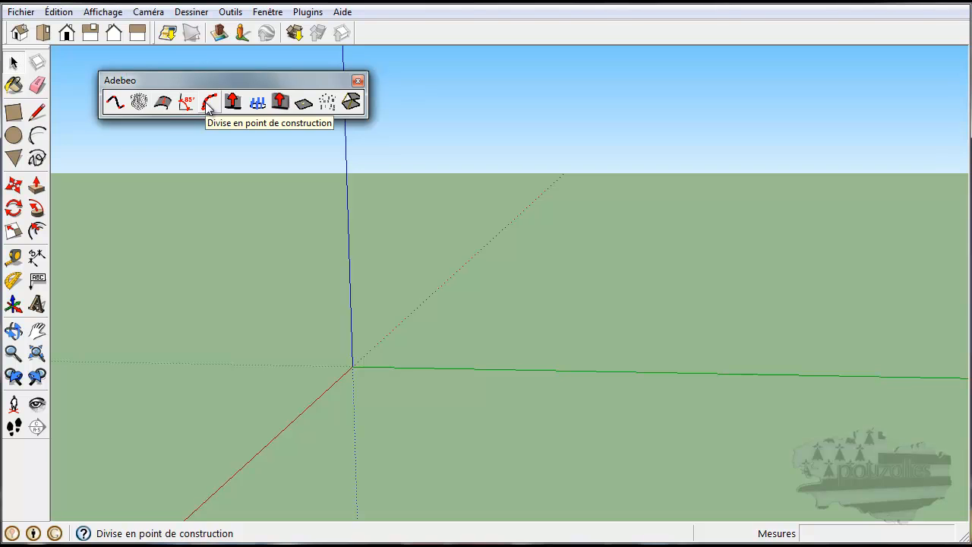
- Draw a single line parallel to the green axis, starting on the dotted red axis behind the origin
{"action": "left_click", "coordinate": [38, 111]}
{"action": "left_click", "coordinate": [419, 287]}
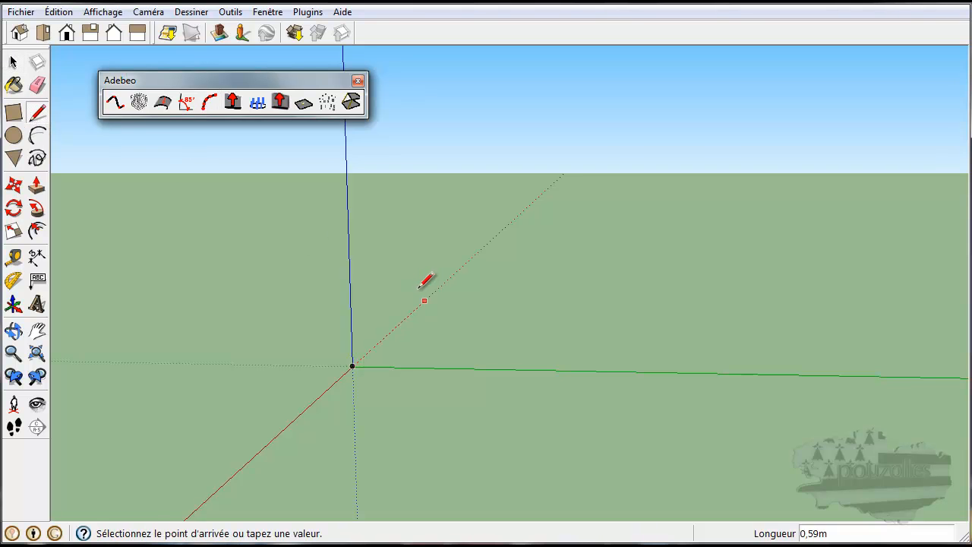
{"action": "left_click", "coordinate": [775, 304]}
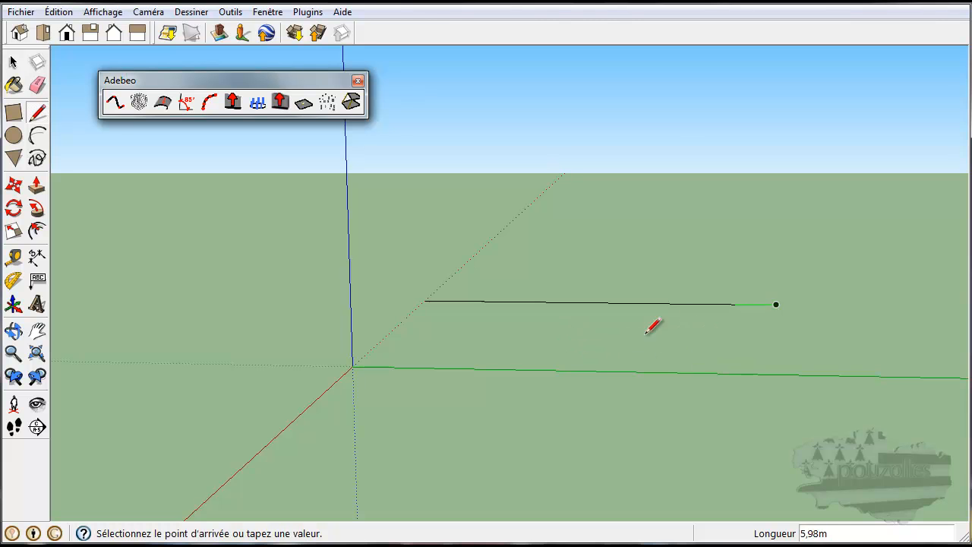
{"action": "key", "text": "Escape"}
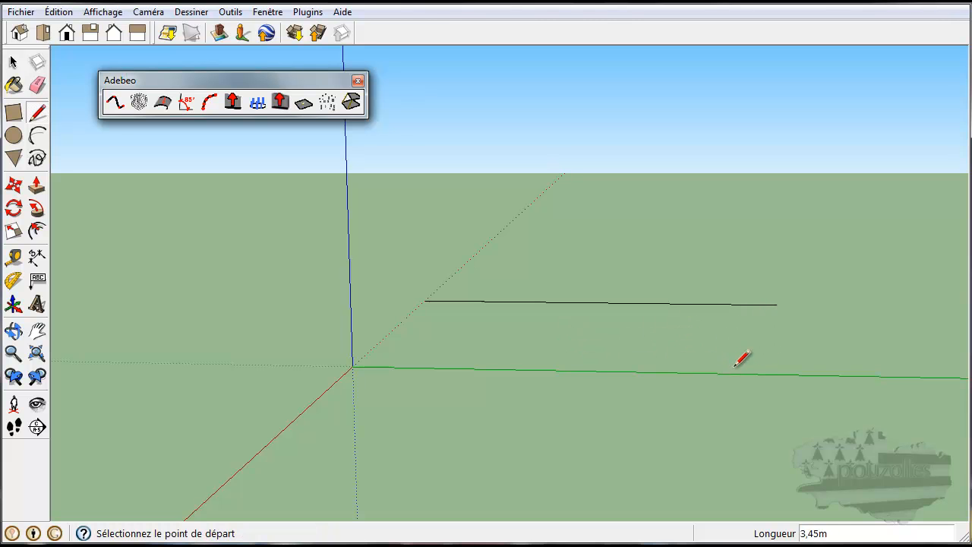
- Divide the line with construction points into 5 segments, setting Explosez au point to Non
{"action": "left_click", "coordinate": [14, 64]}
{"action": "left_click", "coordinate": [523, 302]}
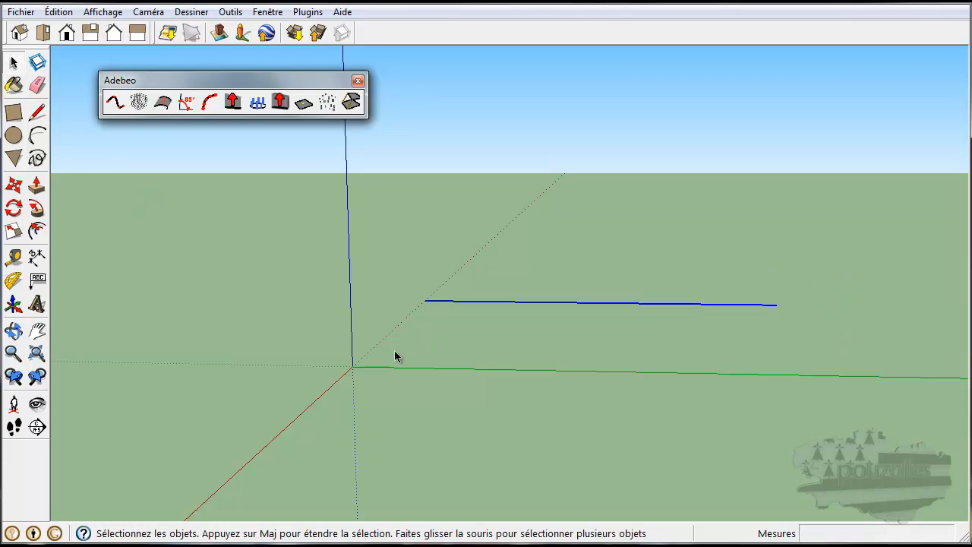
{"action": "left_click", "coordinate": [211, 103]}
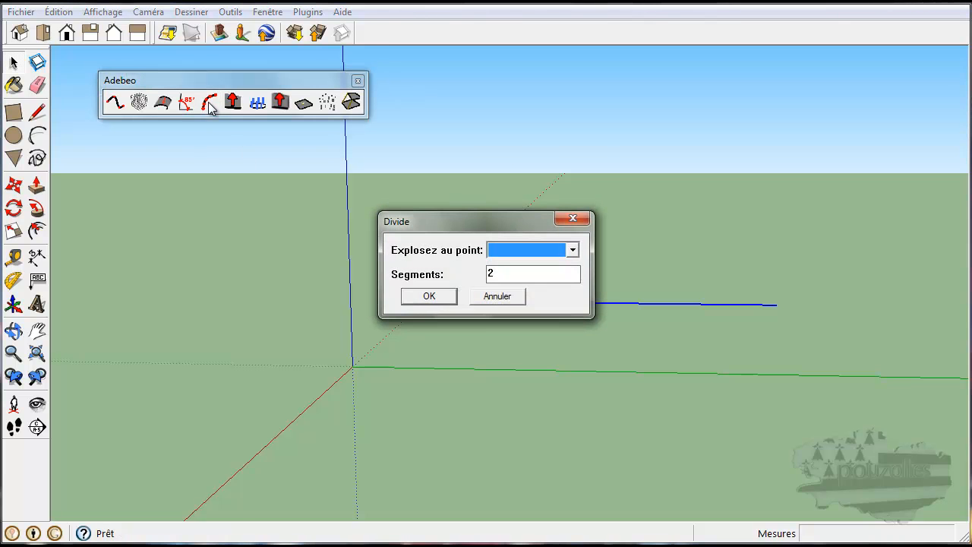
{"action": "left_click_drag", "start_coordinate": [494, 218], "coordinate": [569, 146]}
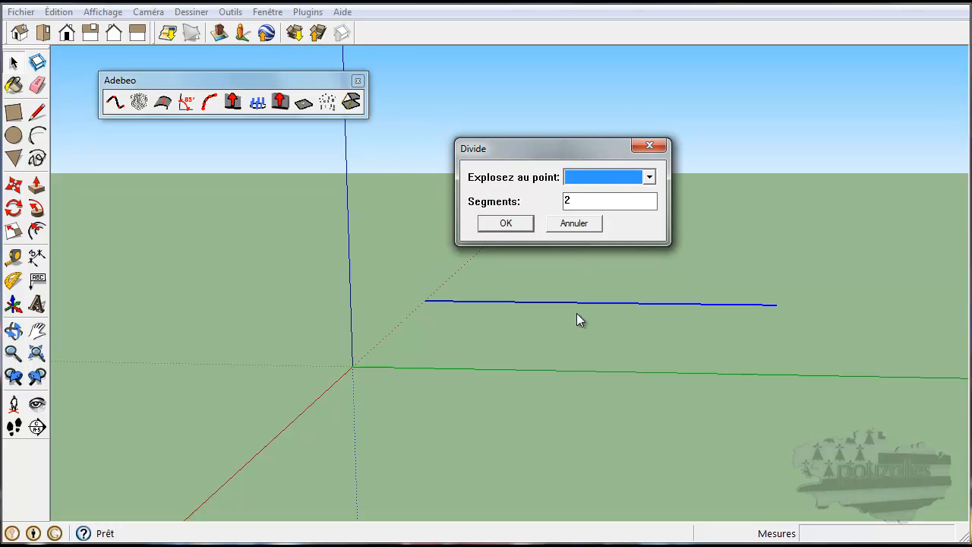
{"action": "key", "text": "Down"}
{"action": "left_click_drag", "start_coordinate": [577, 199], "coordinate": [549, 200]}
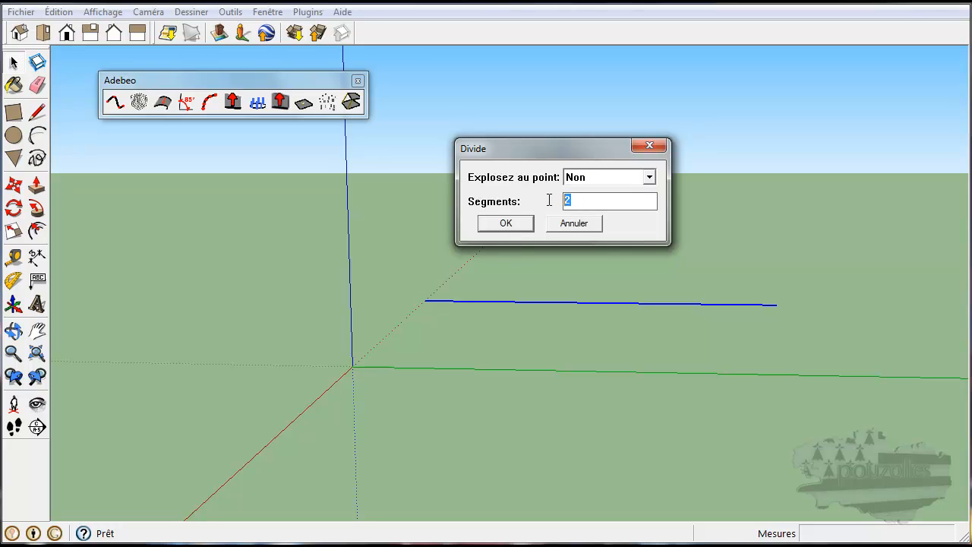
{"action": "type", "text": "5"}
{"action": "left_click", "coordinate": [514, 224]}
- Move the line up about 1.18 m, away from its construction points
{"action": "scroll", "coordinate": [614, 325], "scroll_direction": "up", "scroll_amount": 4}
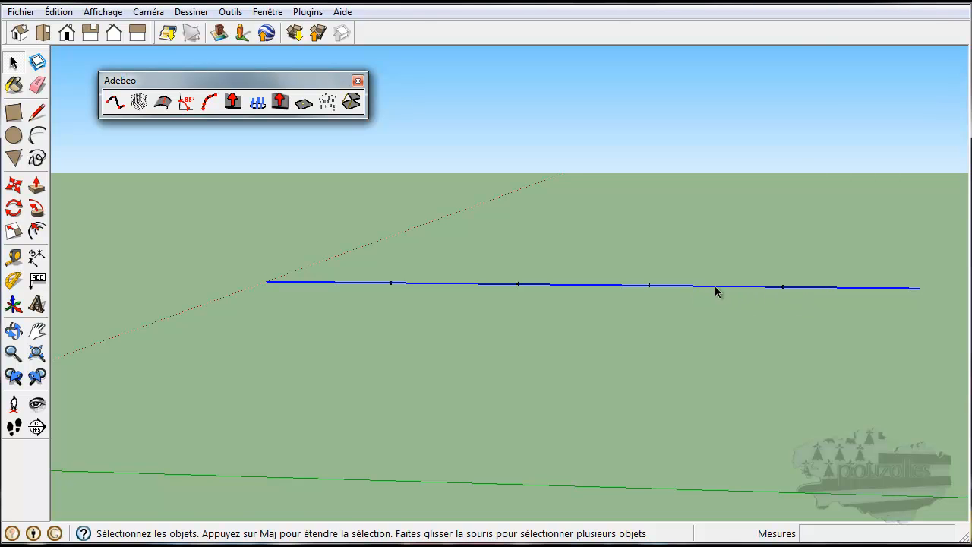
{"action": "left_click", "coordinate": [75, 167]}
{"action": "left_click", "coordinate": [13, 185]}
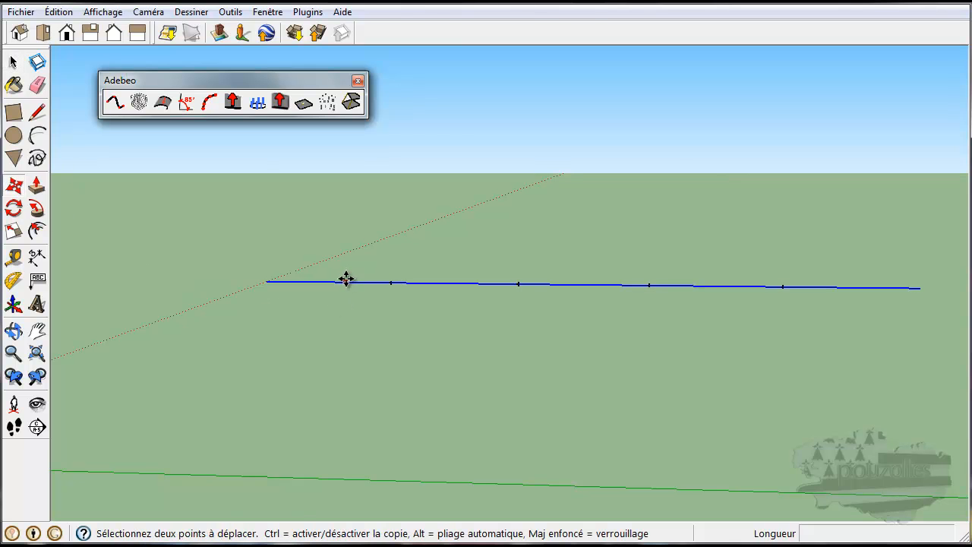
{"action": "left_click", "coordinate": [344, 282]}
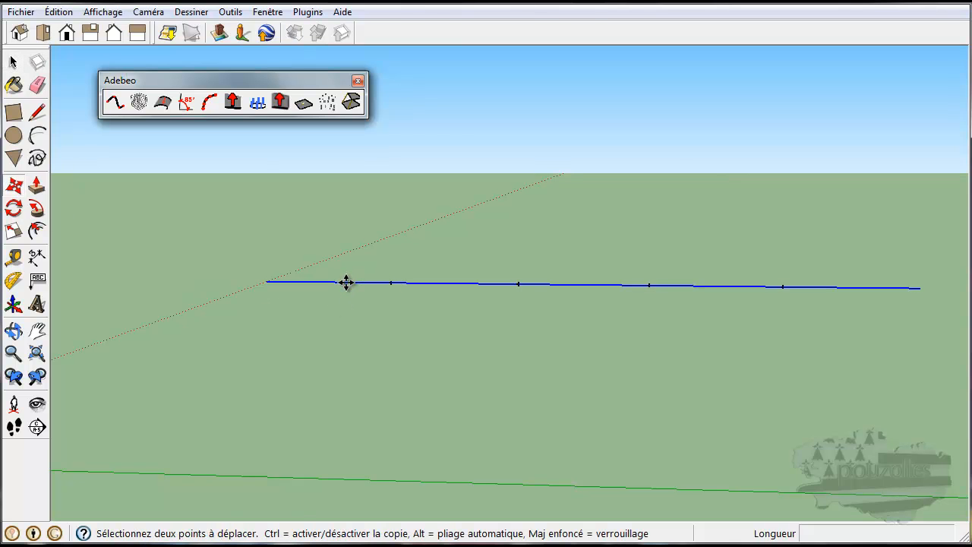
{"action": "left_click", "coordinate": [349, 236]}
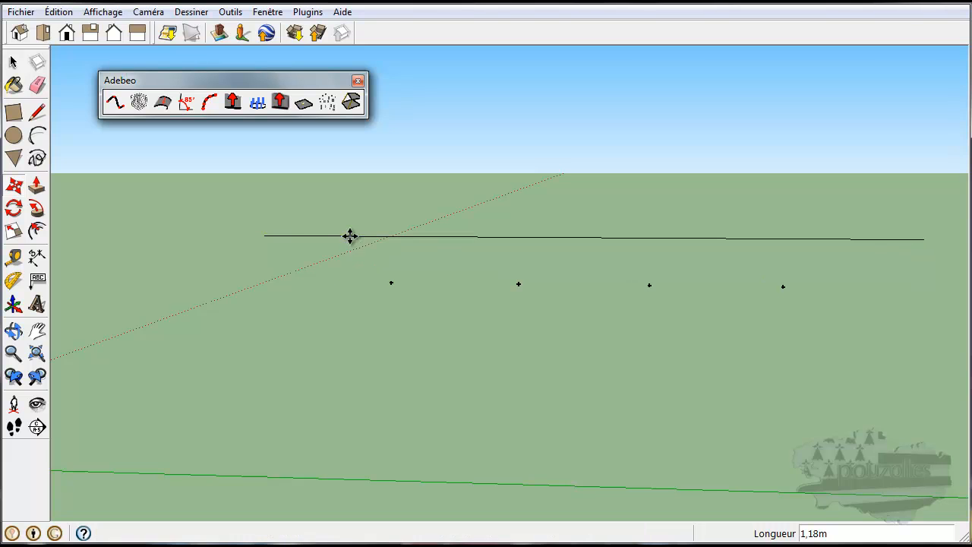
- Move the first construction point onto the second, and shift a point from there onto the third
{"action": "left_click", "coordinate": [390, 283]}
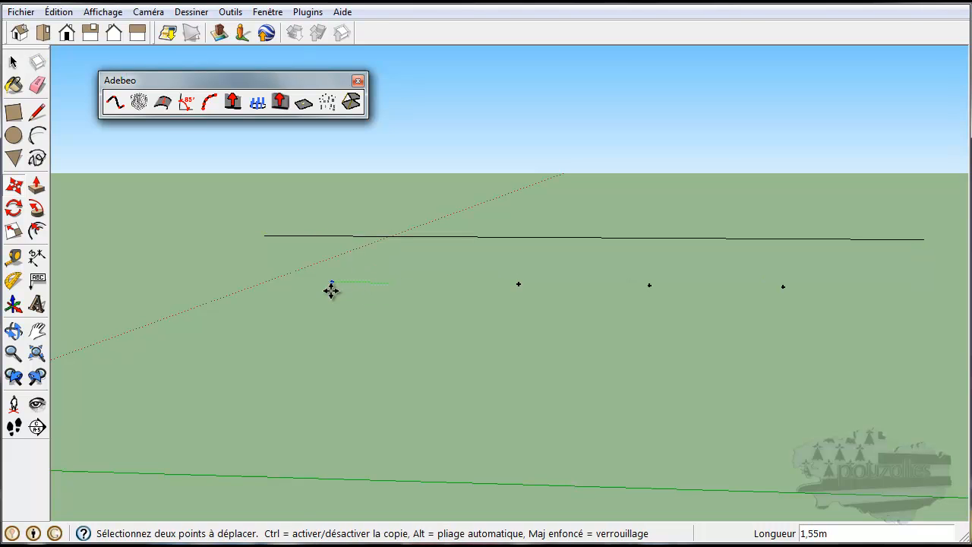
{"action": "left_click", "coordinate": [516, 284]}
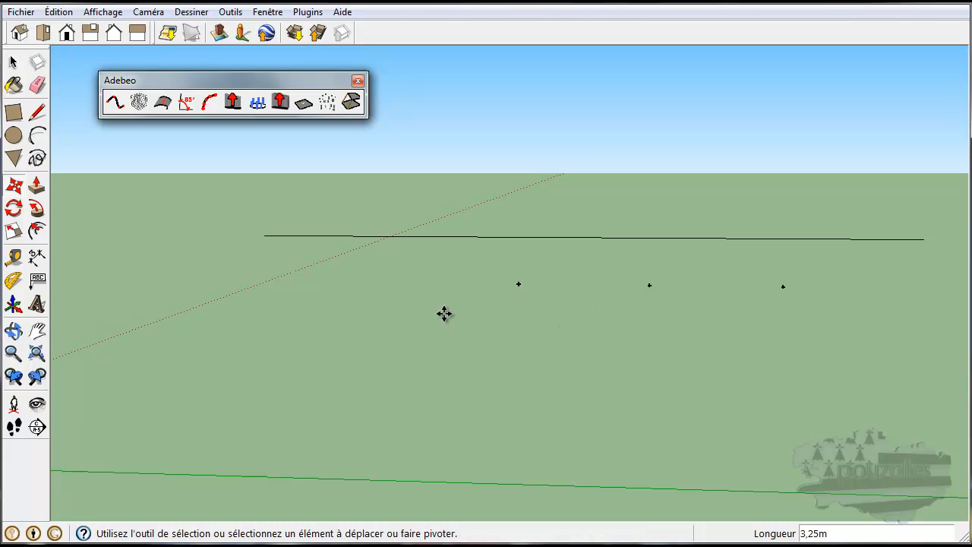
{"action": "left_click", "coordinate": [517, 284]}
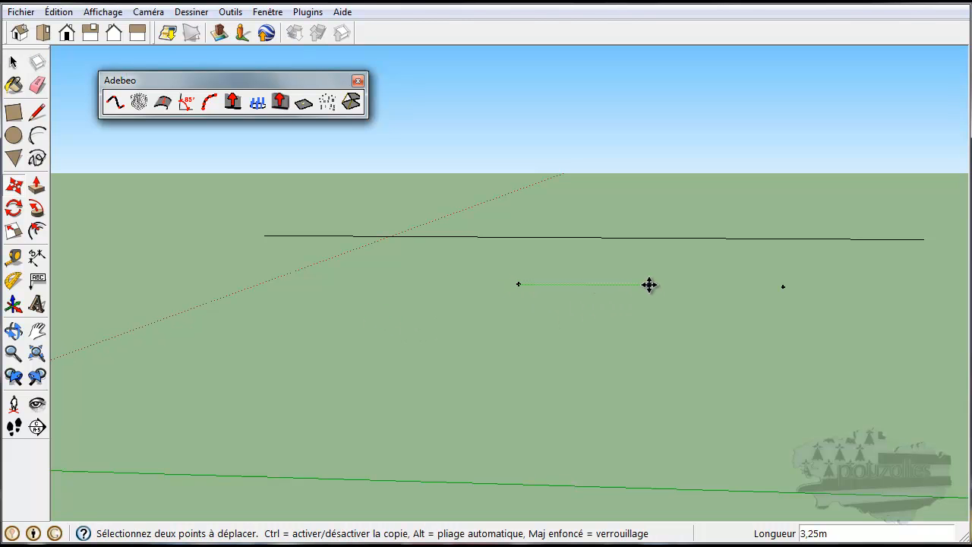
{"action": "left_click", "coordinate": [648, 284]}
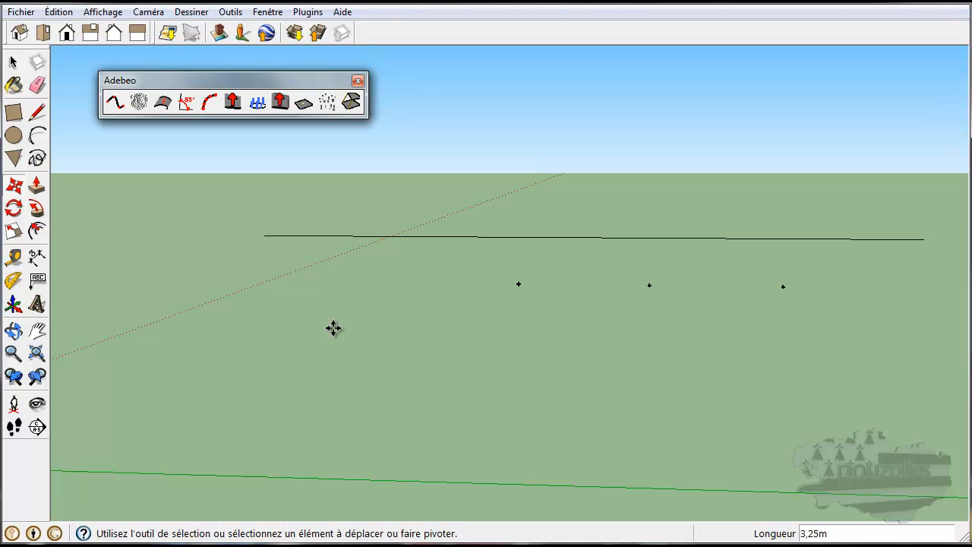
- Undo back to the undivided line and divide it into 5 segments with Explosez au point left blank
{"action": "key", "text": "ctrl+z"}
{"action": "key", "text": "ctrl+z"}
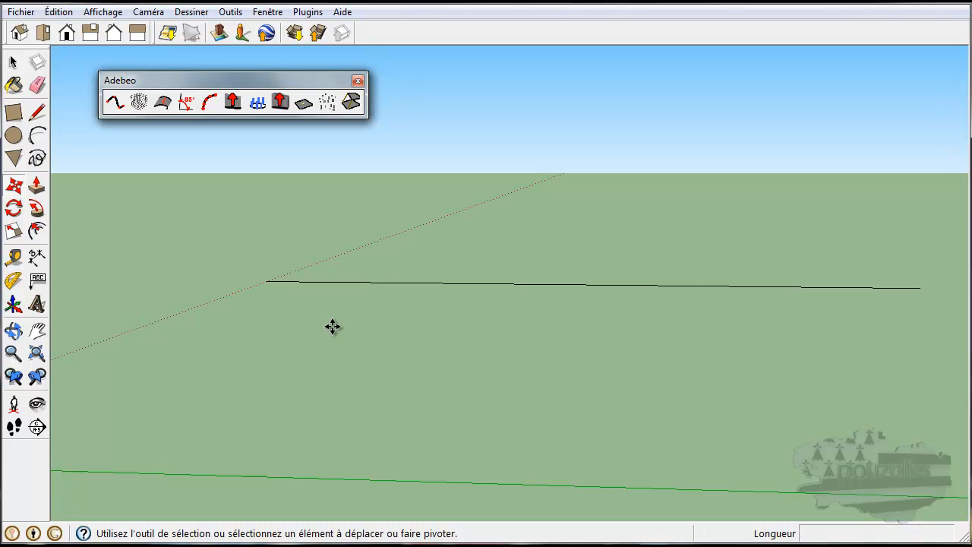
{"action": "left_click", "coordinate": [13, 62]}
{"action": "left_click", "coordinate": [605, 286]}
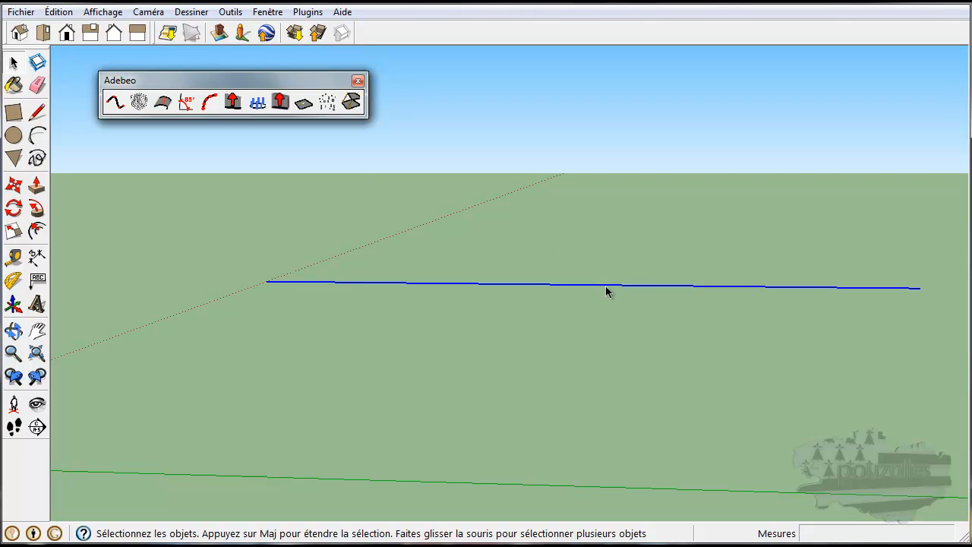
{"action": "left_click", "coordinate": [212, 104]}
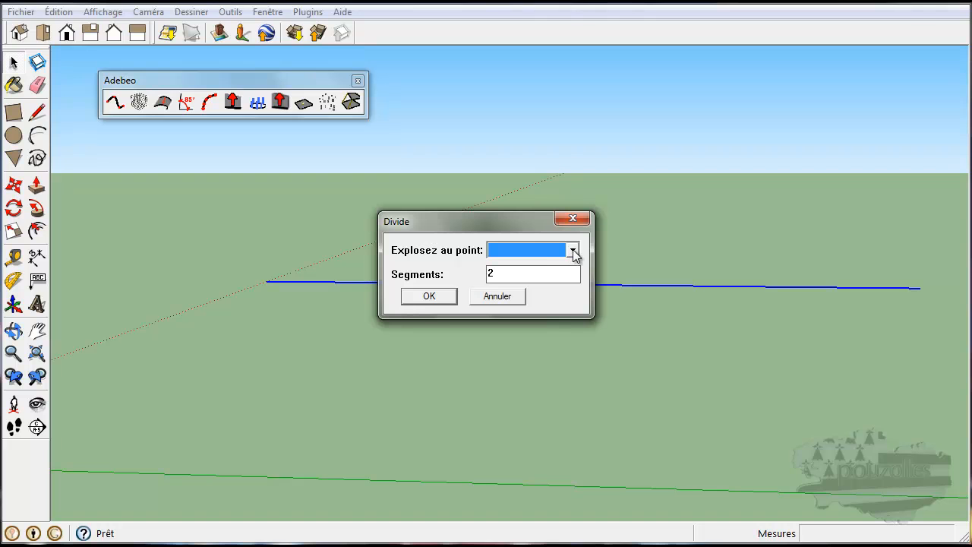
{"action": "left_click", "coordinate": [501, 275]}
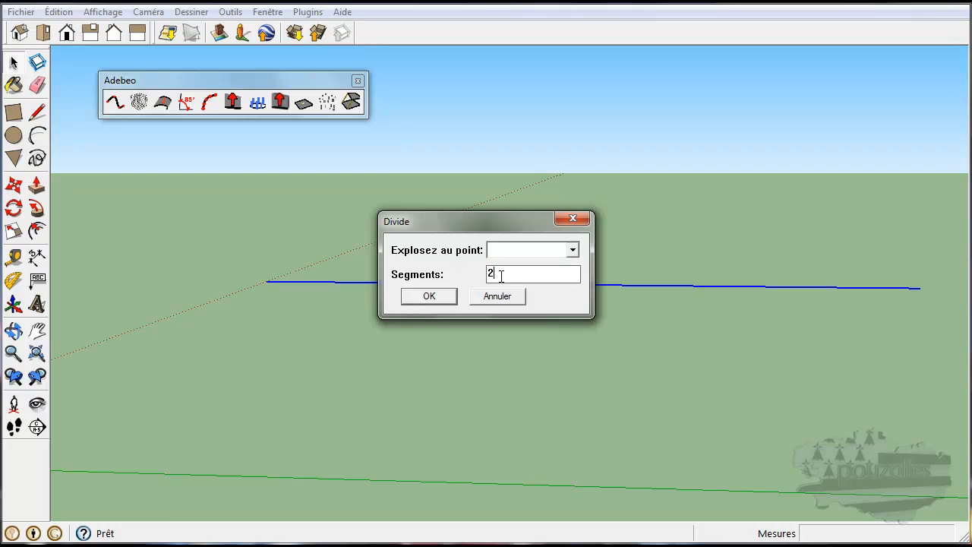
{"action": "type", "text": "5"}
{"action": "left_click", "coordinate": [430, 296]}
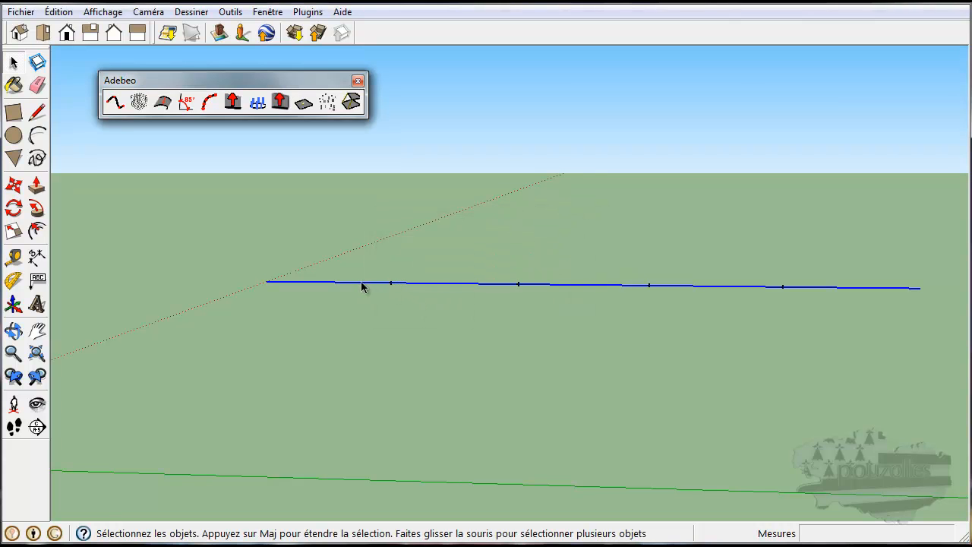
- Check by selecting the line before its first construction point whether the division has split it
{"action": "left_click", "coordinate": [344, 327]}
{"action": "left_click", "coordinate": [350, 283]}
{"action": "left_click", "coordinate": [493, 312]}
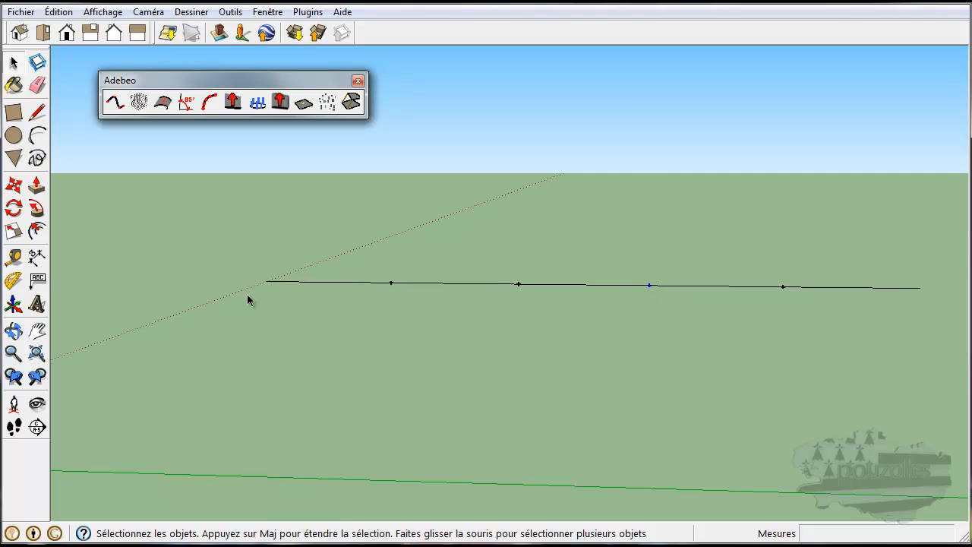
- Draw a triangle standing on the line, with its base between the first and second construction points
{"action": "left_click", "coordinate": [38, 112]}
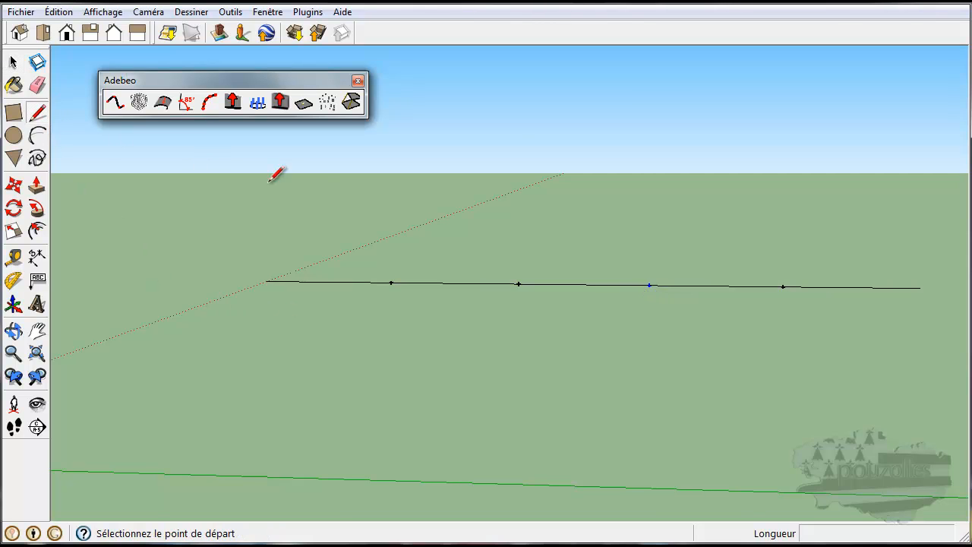
{"action": "left_click", "coordinate": [390, 281]}
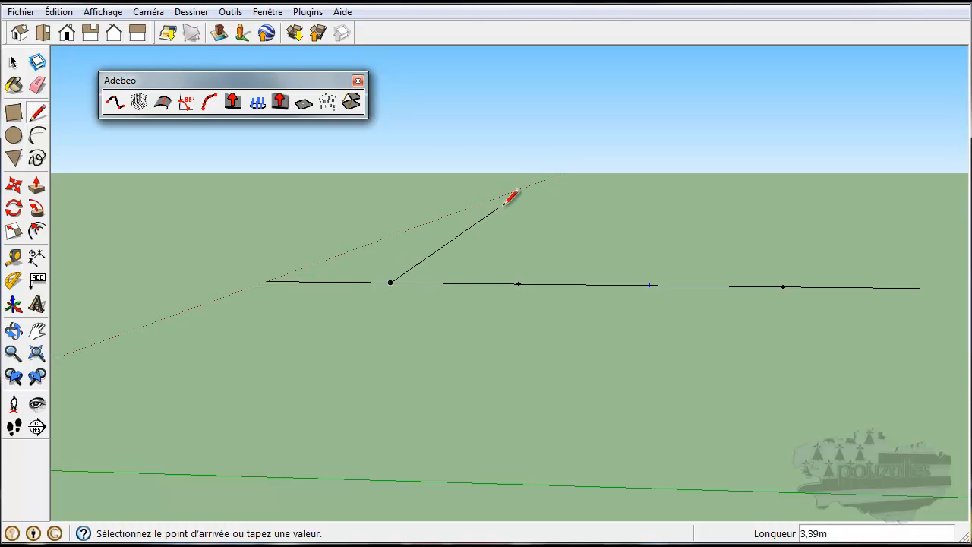
{"action": "left_click", "coordinate": [498, 142]}
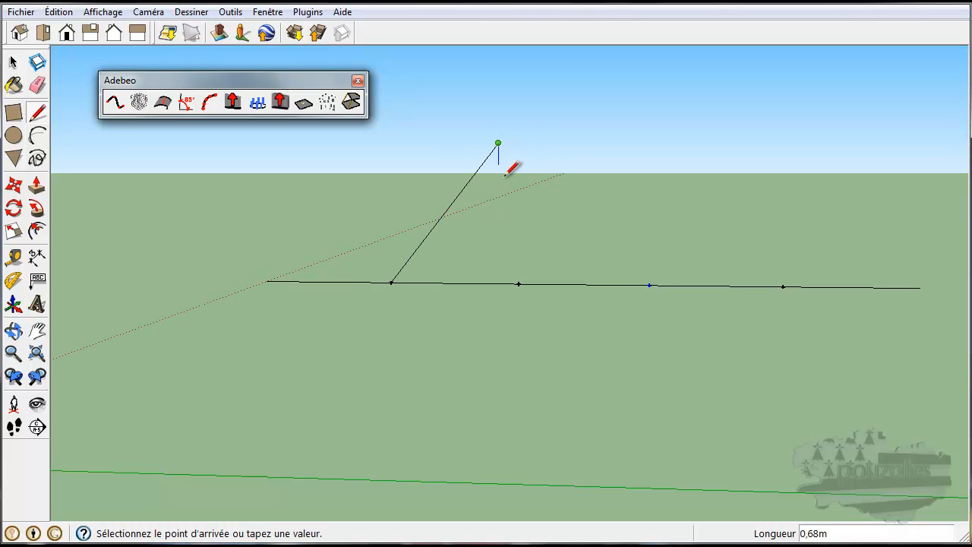
{"action": "left_click", "coordinate": [518, 283]}
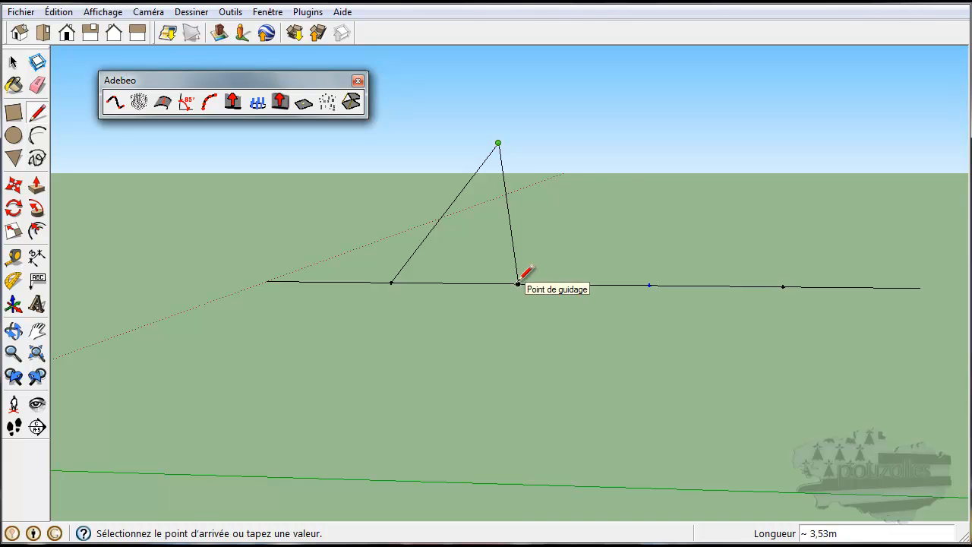
{"action": "left_click", "coordinate": [518, 283]}
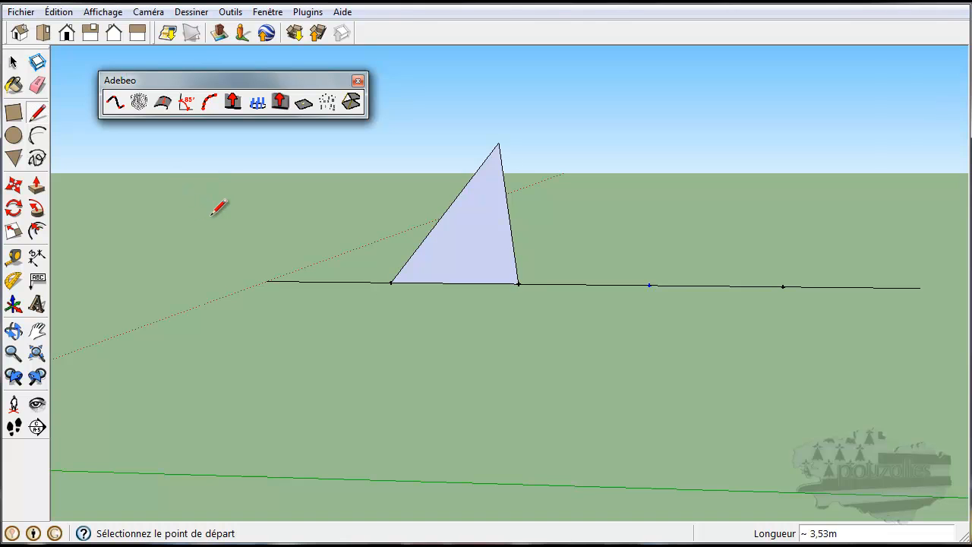
- Undo the triangle and the line's division
{"action": "key", "text": "ctrl+z"}
{"action": "key", "text": "ctrl+z"}
{"action": "key", "text": "ctrl+z"}
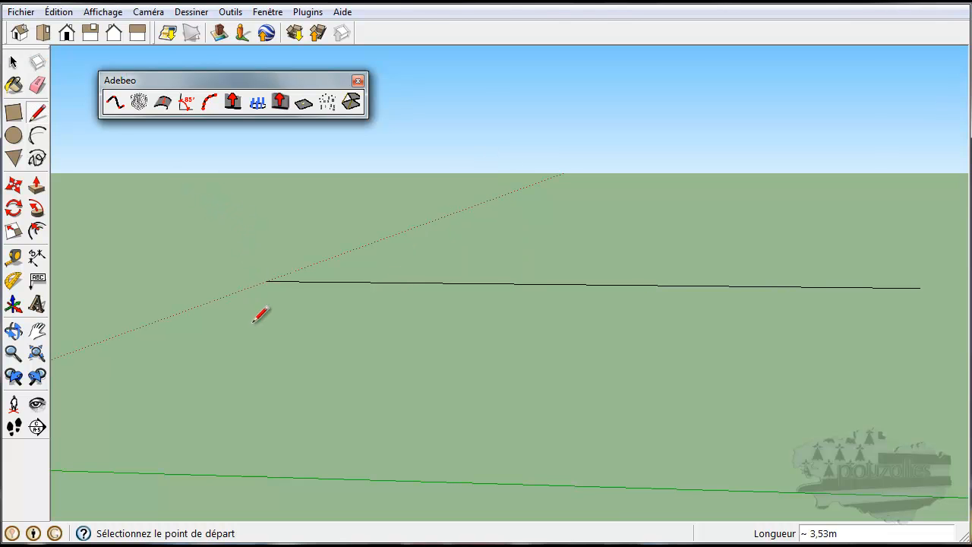
- Divide the line with construction points into 5 segments, setting Explosez au point to Oui
{"action": "left_click", "coordinate": [13, 63]}
{"action": "left_click", "coordinate": [368, 283]}
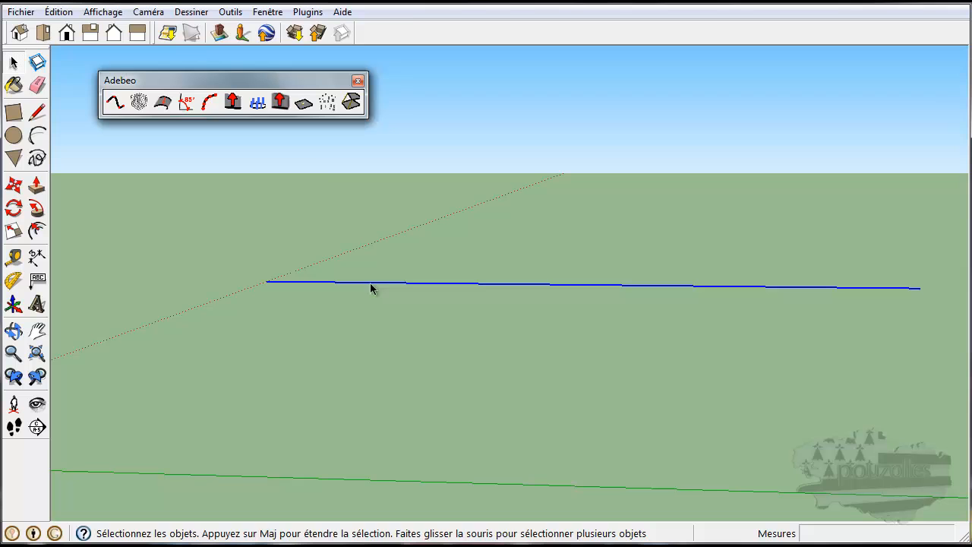
{"action": "left_click", "coordinate": [209, 106]}
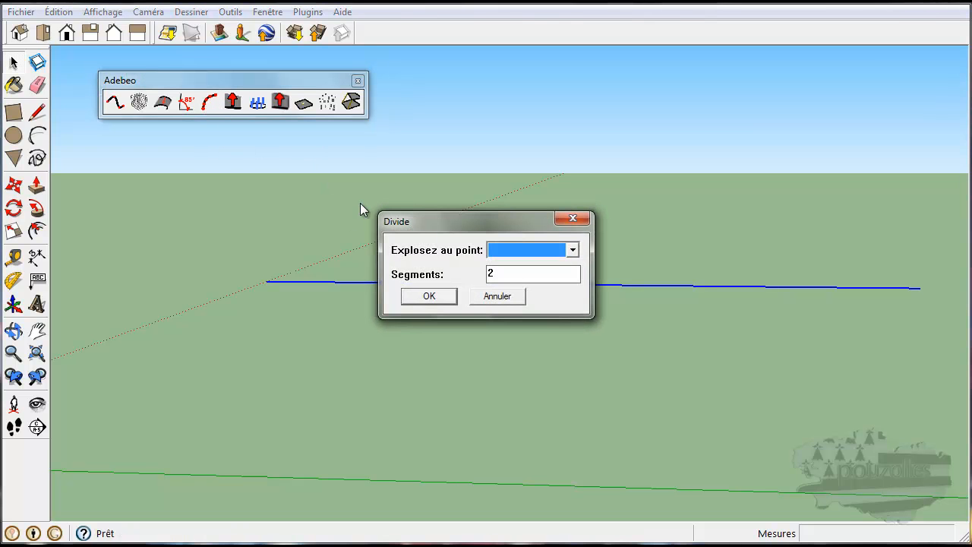
{"action": "left_click_drag", "start_coordinate": [517, 272], "coordinate": [485, 270]}
{"action": "type", "text": "5"}
{"action": "left_click", "coordinate": [574, 250]}
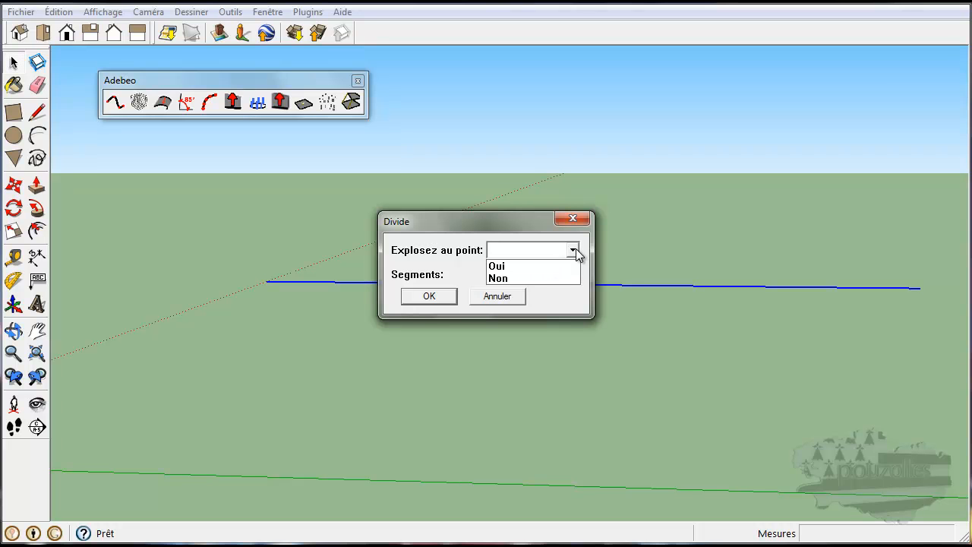
{"action": "left_click", "coordinate": [530, 266]}
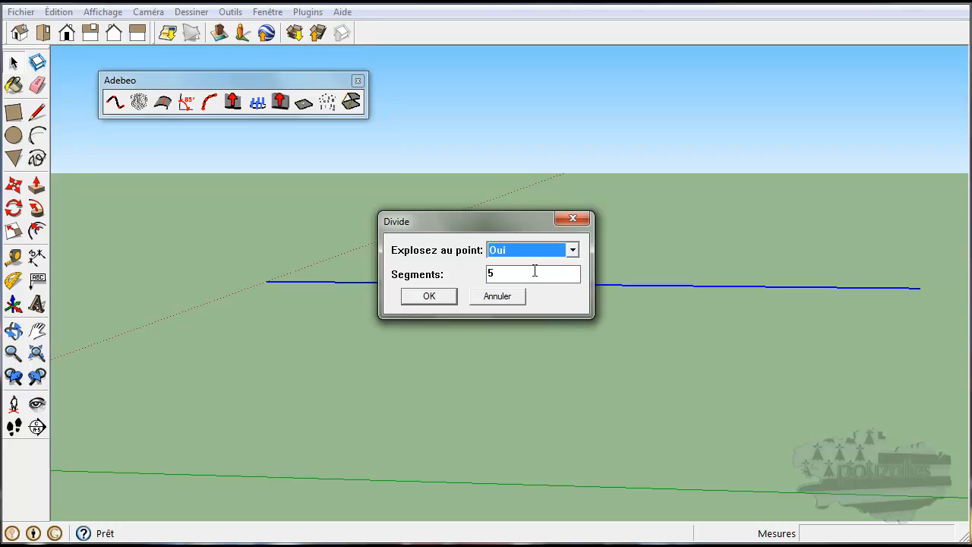
{"action": "left_click", "coordinate": [429, 297]}
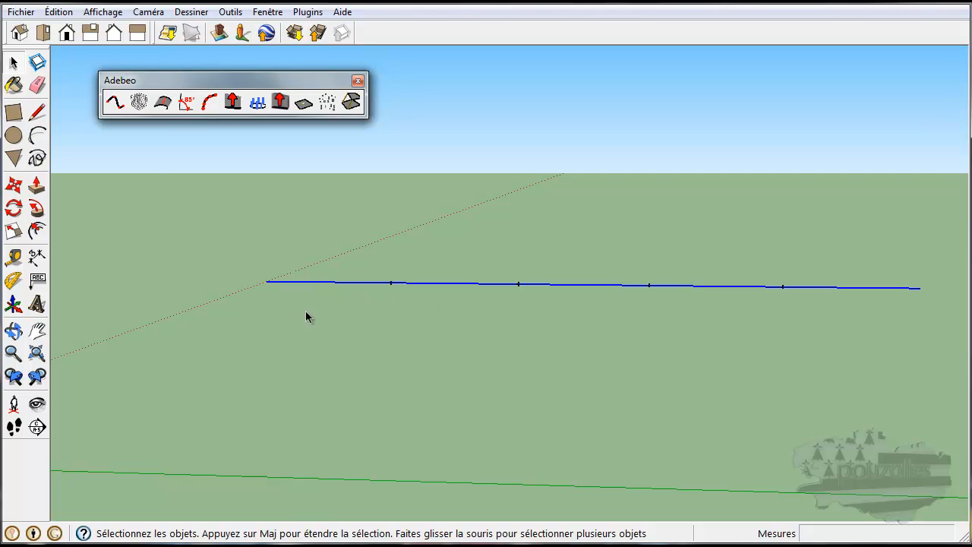
- Select the whole line and move it up about 1.16 m, away from its construction points
{"action": "left_click", "coordinate": [338, 349]}
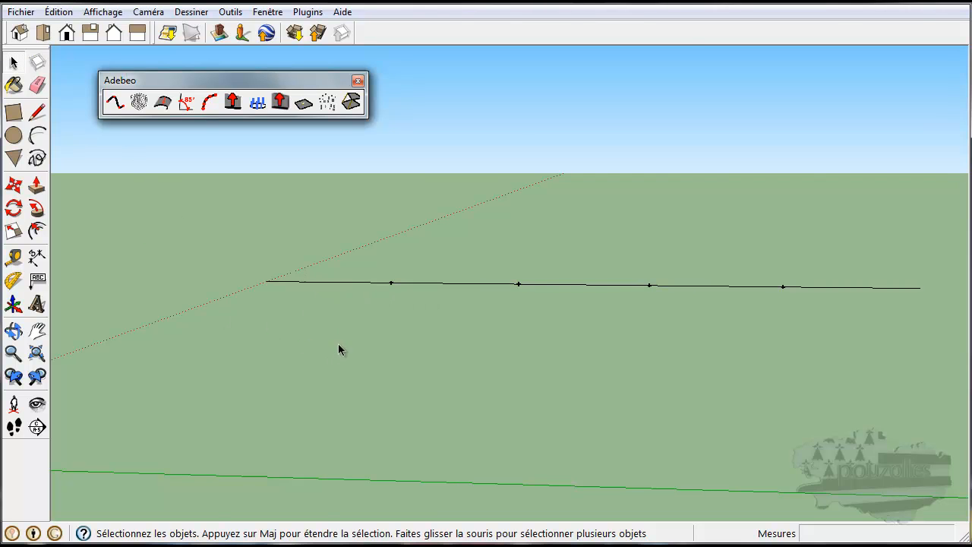
{"action": "triple_click", "coordinate": [353, 286]}
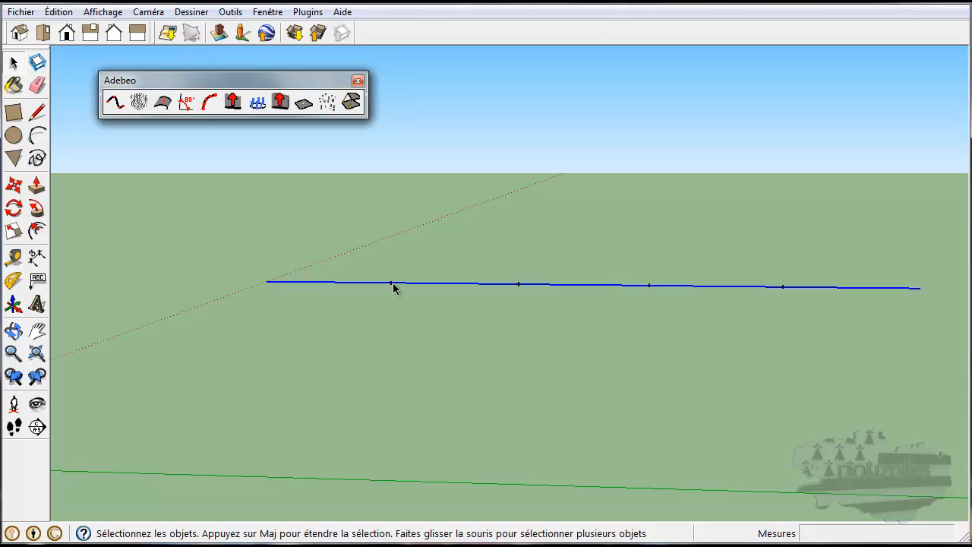
{"action": "left_click", "coordinate": [15, 186]}
{"action": "left_click", "coordinate": [456, 283]}
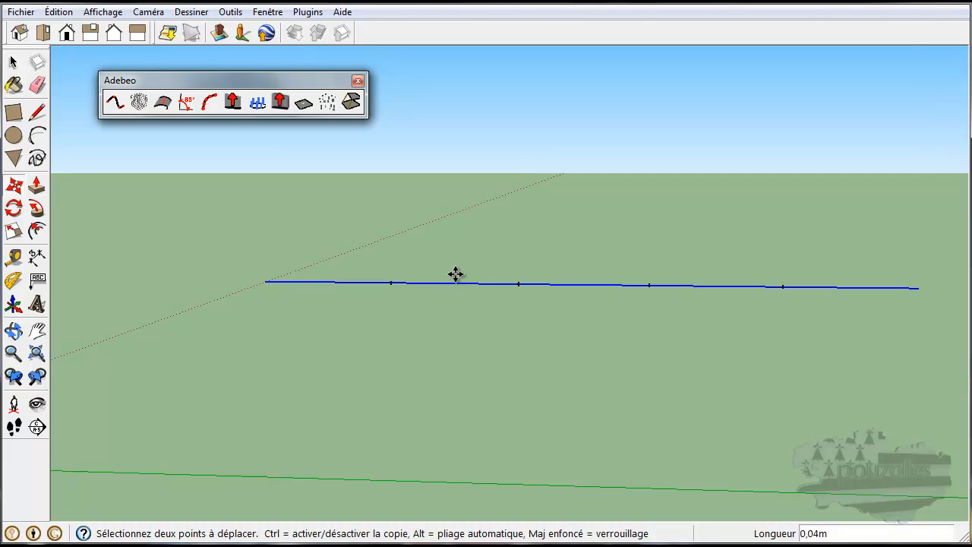
{"action": "left_click", "coordinate": [458, 235]}
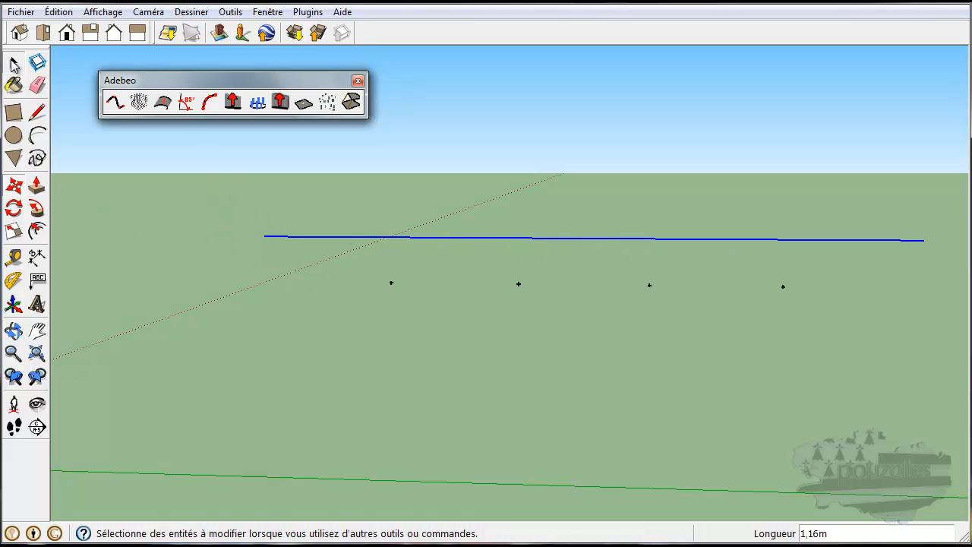
- Select the line together with its four construction points and delete them
{"action": "left_click", "coordinate": [13, 62]}
{"action": "left_click_drag", "start_coordinate": [943, 207], "coordinate": [472, 319]}
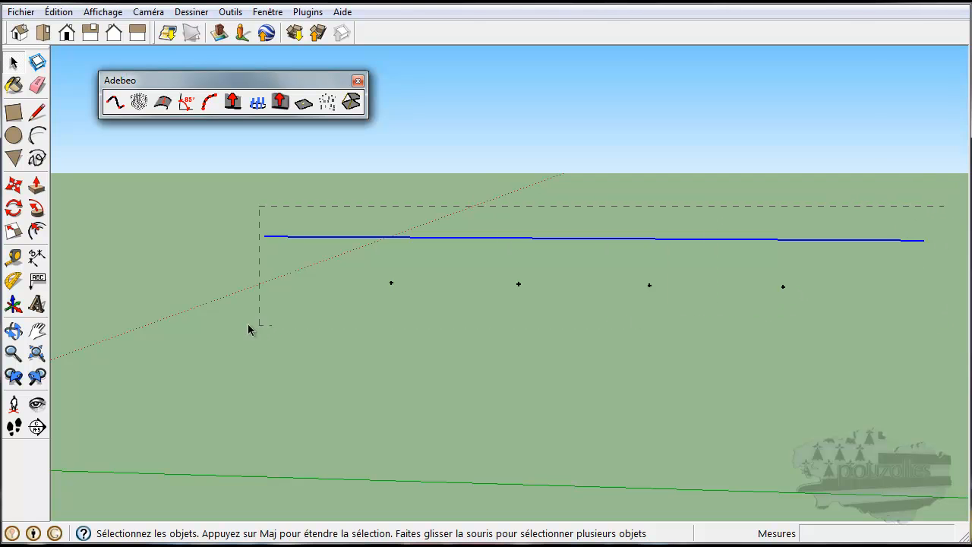
{"action": "key", "text": "Delete"}
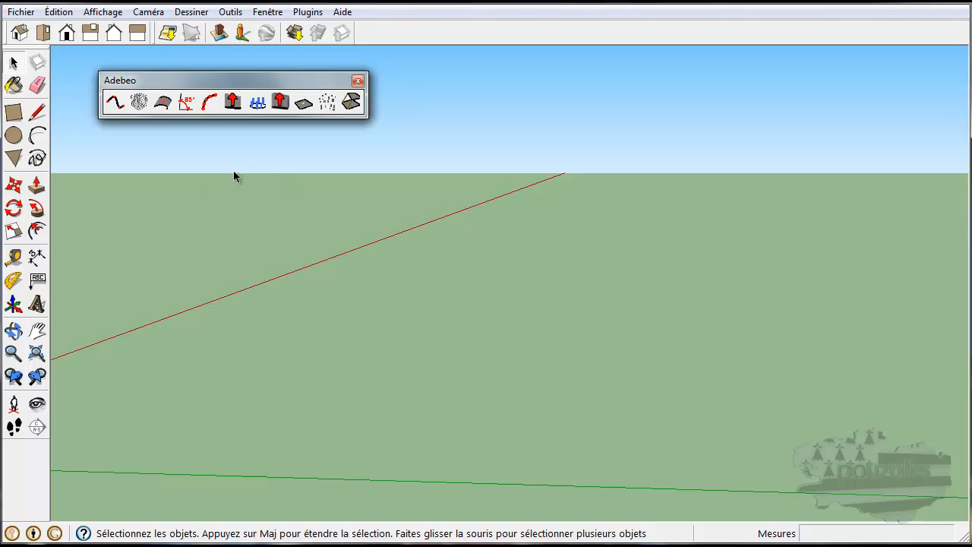
- Shift the Adebeo toolbar slightly down and draw a large rectangle on the ground between the dotted red axis and the green axis
{"action": "left_click_drag", "start_coordinate": [233, 81], "coordinate": [239, 107]}
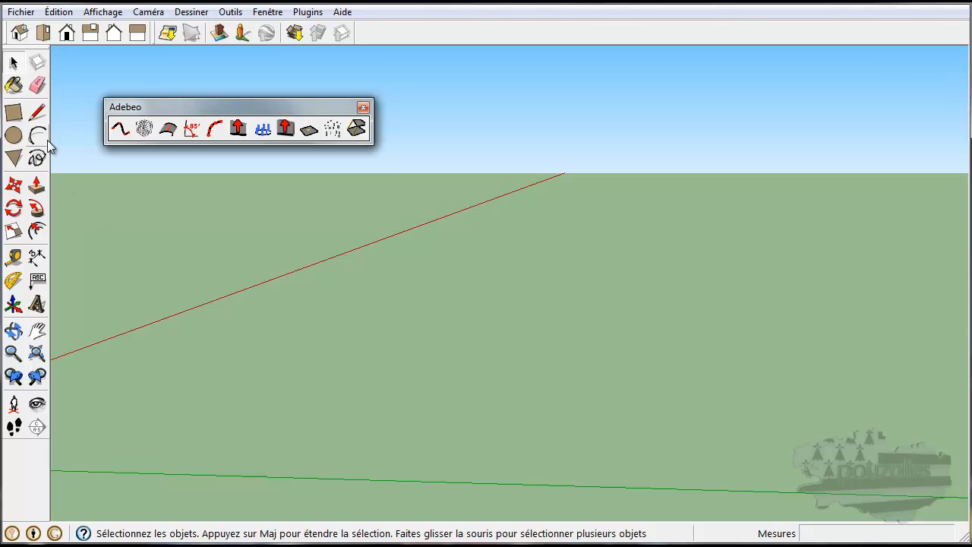
{"action": "left_click", "coordinate": [14, 113]}
{"action": "left_click", "coordinate": [180, 402]}
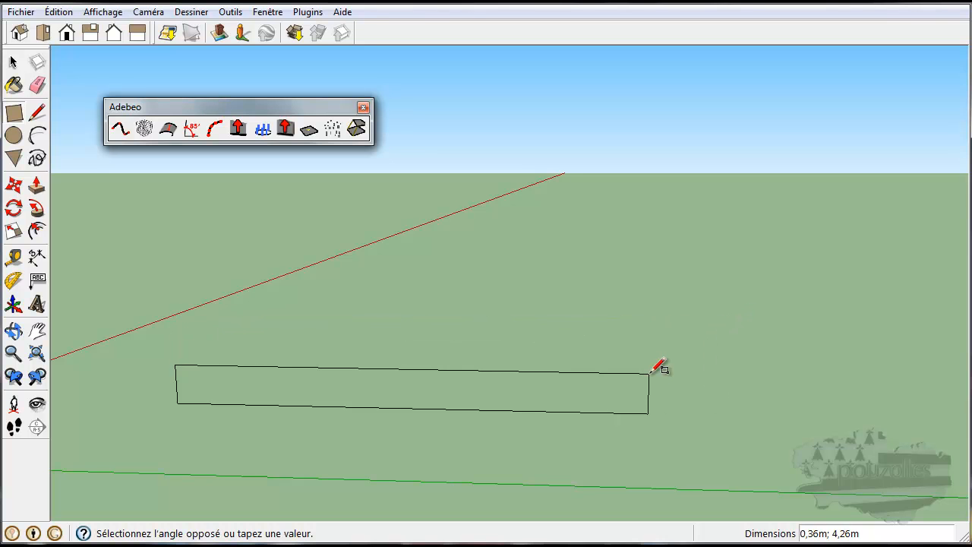
{"action": "middle_click_drag", "start_coordinate": [650, 372], "coordinate": [699, 423]}
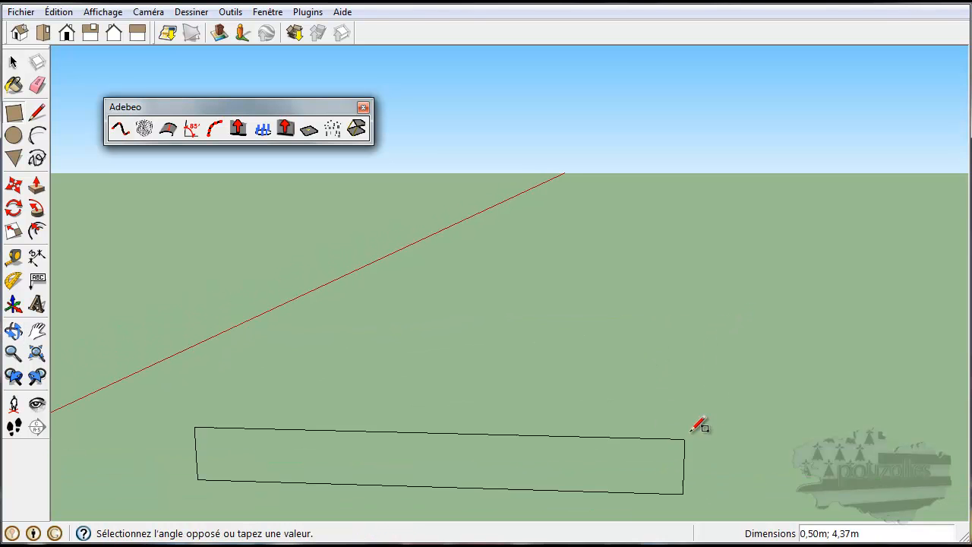
{"action": "middle_click_drag", "start_coordinate": [738, 349], "coordinate": [694, 418]}
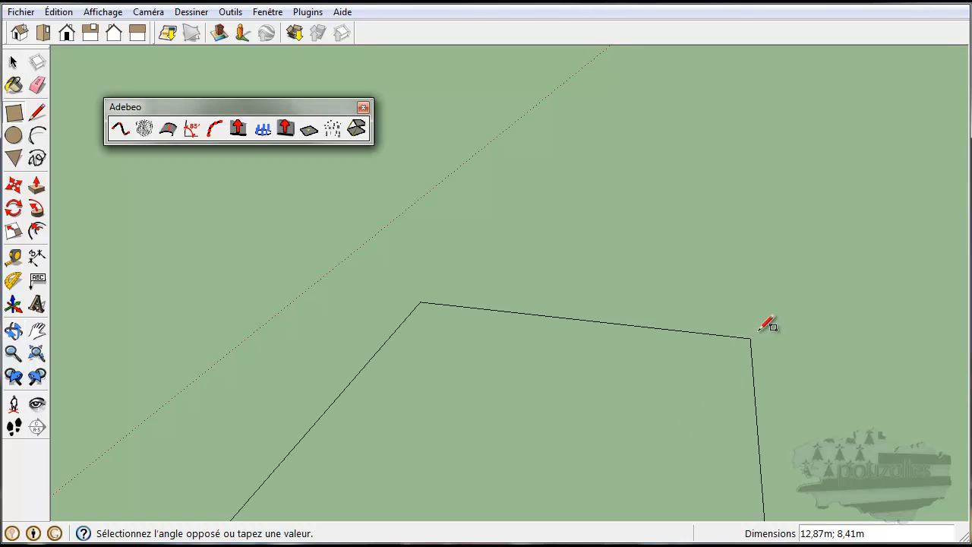
{"action": "left_click", "coordinate": [791, 289]}
{"action": "scroll", "coordinate": [722, 313], "scroll_direction": "down", "scroll_amount": 3}
{"action": "middle_click_drag", "start_coordinate": [640, 384], "coordinate": [588, 276]}
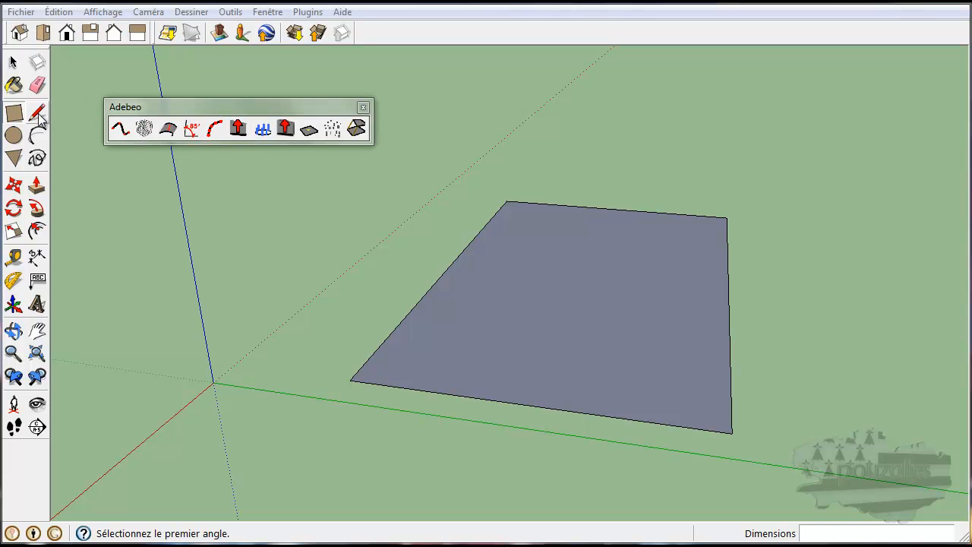
- Create two guides across the rectangle with the Tape Measure: 2 m in from its left edge and 4 m in from its far edge
{"action": "left_click", "coordinate": [14, 258]}
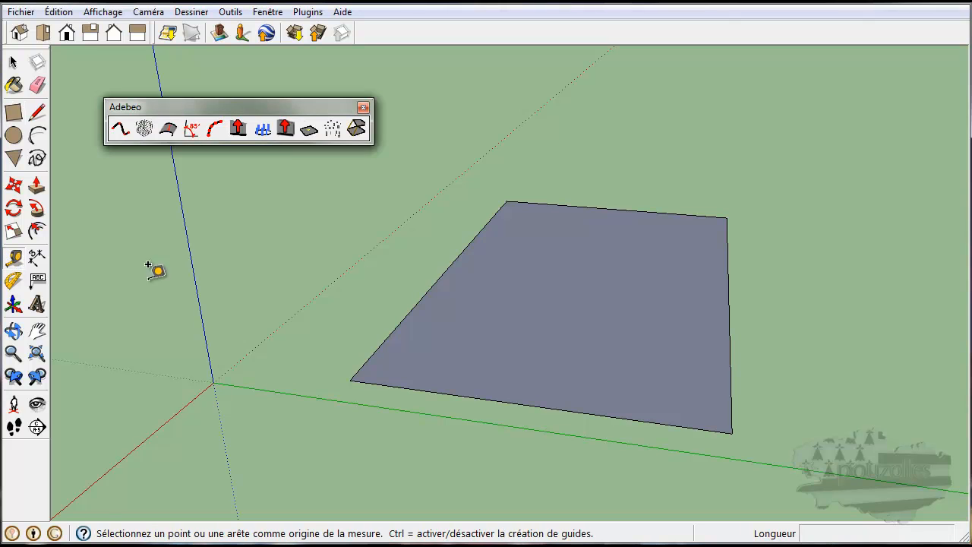
{"action": "left_click", "coordinate": [487, 223]}
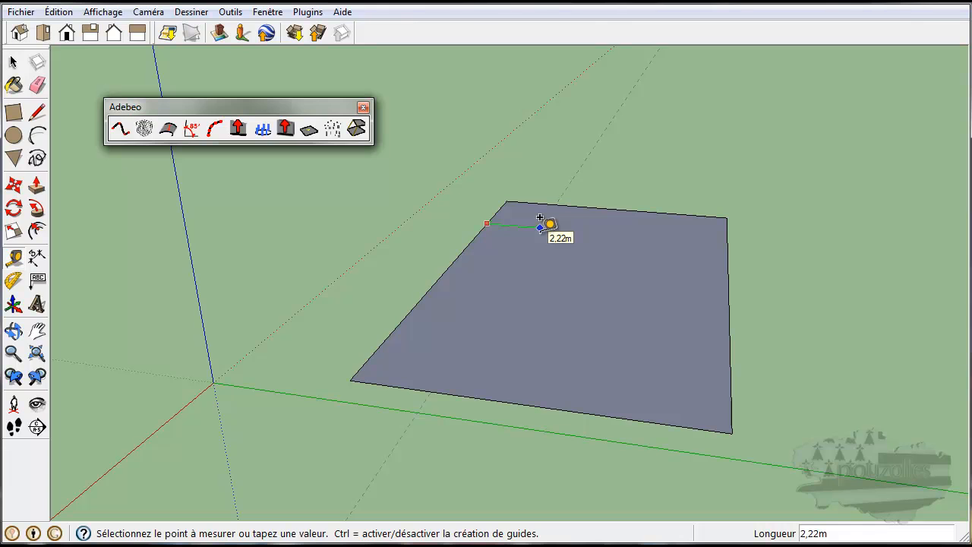
{"action": "left_click", "coordinate": [540, 219]}
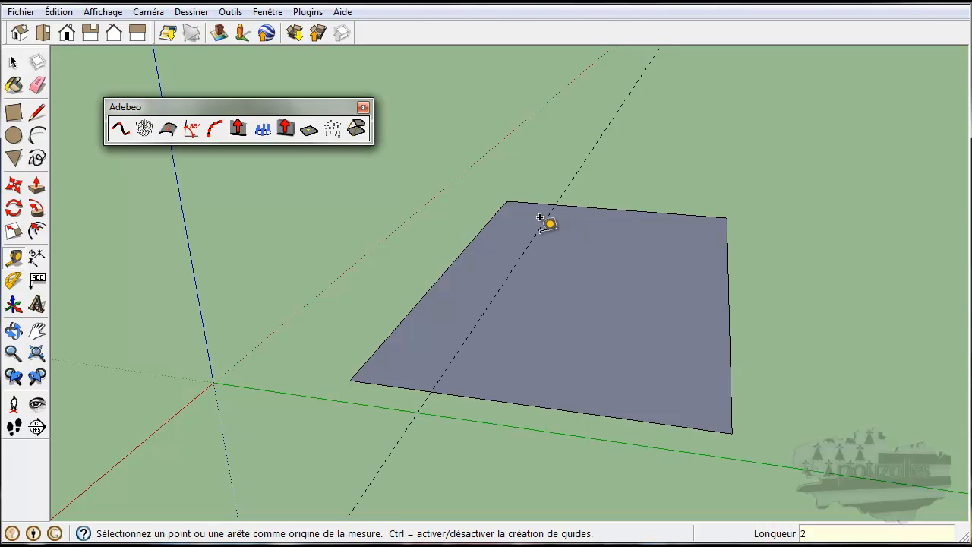
{"action": "left_click", "coordinate": [575, 200]}
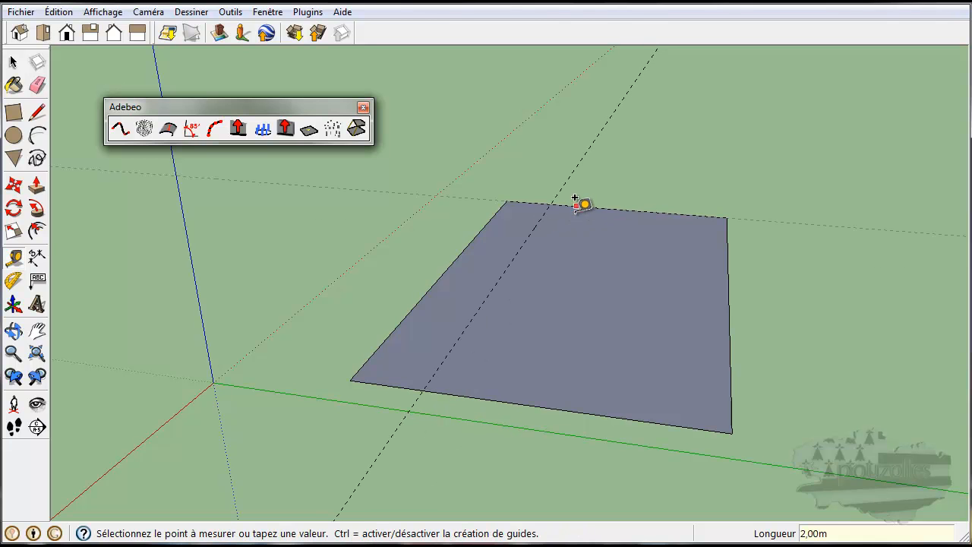
{"action": "left_click", "coordinate": [547, 283]}
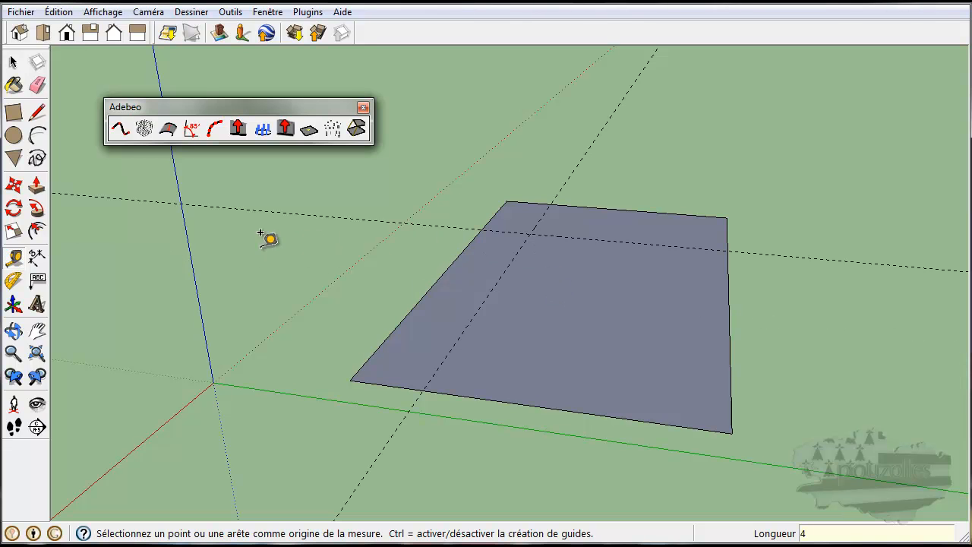
- Draw two lines along the guides, from the rectangle's far edge to the guide intersection and on to the left edge
{"action": "left_click", "coordinate": [38, 112]}
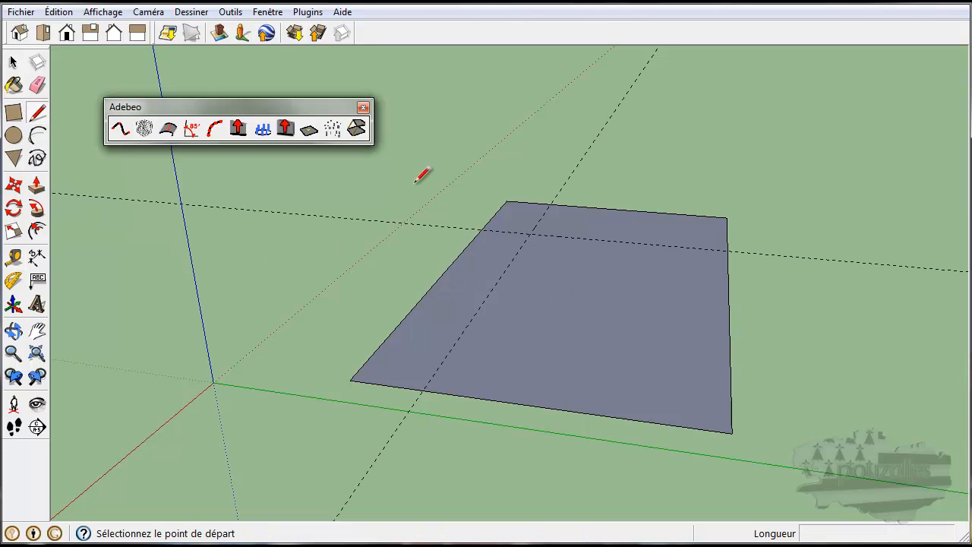
{"action": "left_click", "coordinate": [548, 204]}
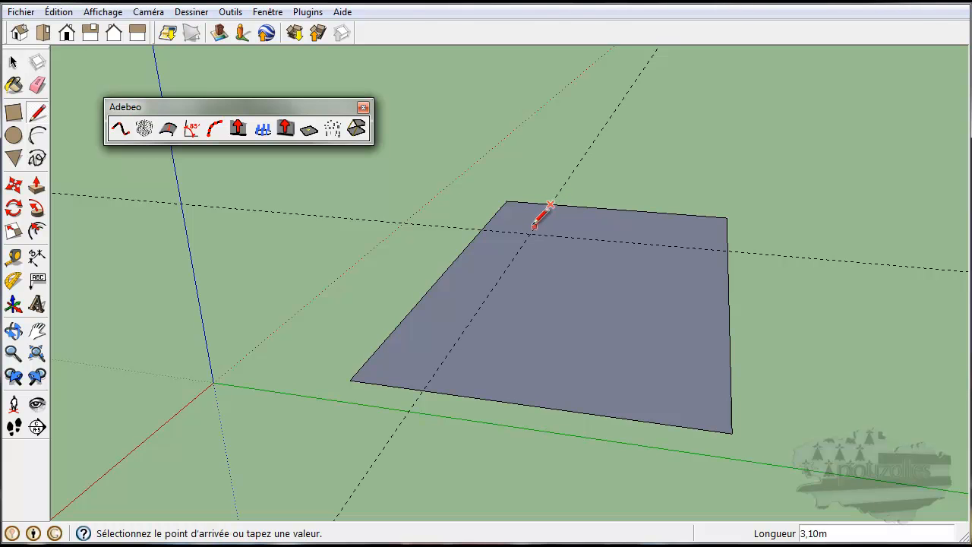
{"action": "left_click", "coordinate": [530, 233]}
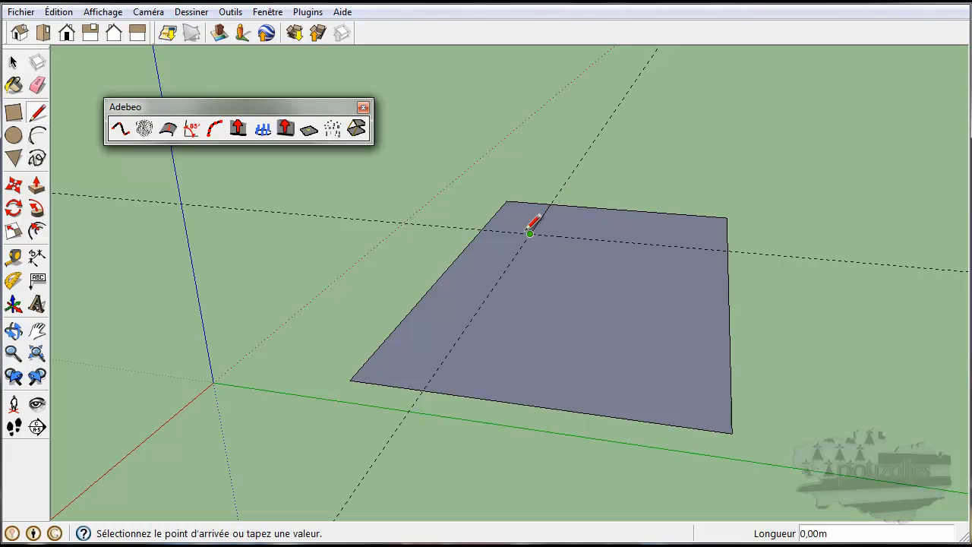
{"action": "left_click", "coordinate": [486, 227]}
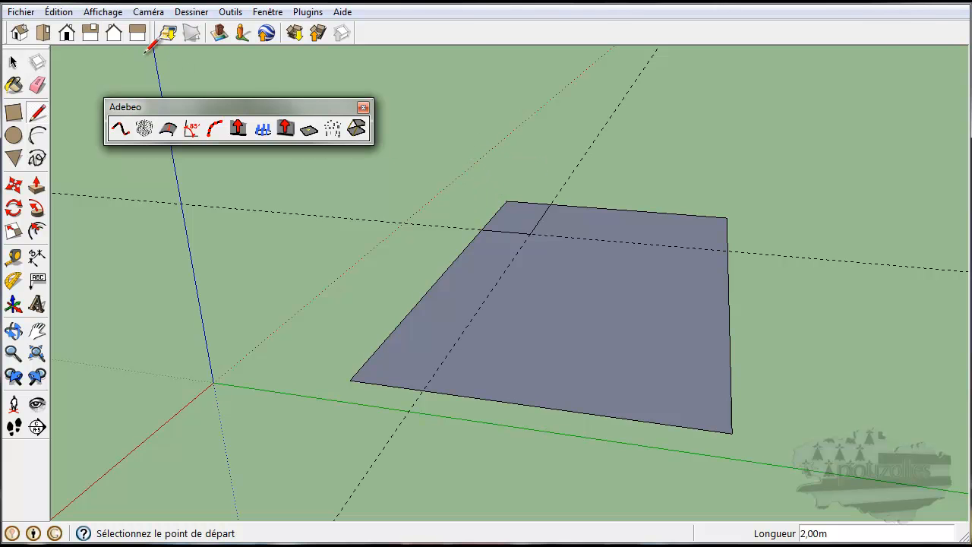
- Erase both guides, keeping the small corner outline on the rectangle
{"action": "left_click", "coordinate": [37, 85]}
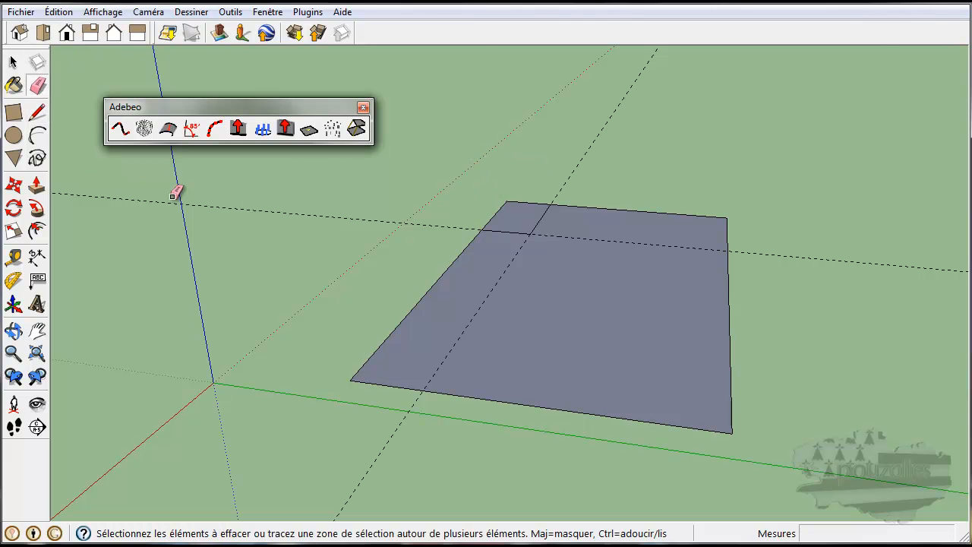
{"action": "left_click_drag", "start_coordinate": [396, 246], "coordinate": [441, 201]}
{"action": "left_click_drag", "start_coordinate": [573, 147], "coordinate": [629, 147]}
{"action": "scroll", "coordinate": [528, 202], "scroll_direction": "up", "scroll_amount": 3}
{"action": "scroll", "coordinate": [529, 199], "scroll_direction": "up", "scroll_amount": 2}
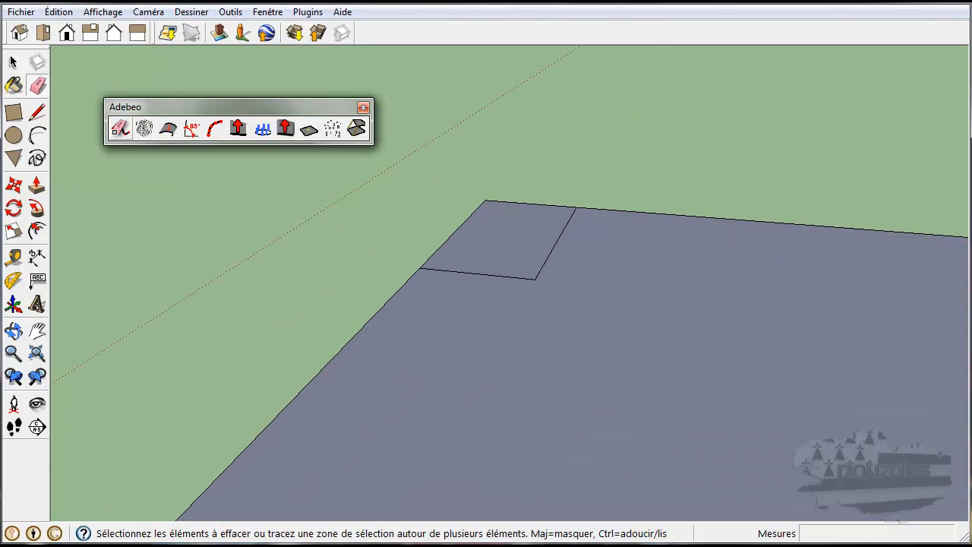
- Select the two inner lines of the small corner and extrude them with Adebeo's line extrusion to a height of 1,00 m
{"action": "left_click", "coordinate": [19, 67]}
{"action": "left_click", "coordinate": [491, 276]}
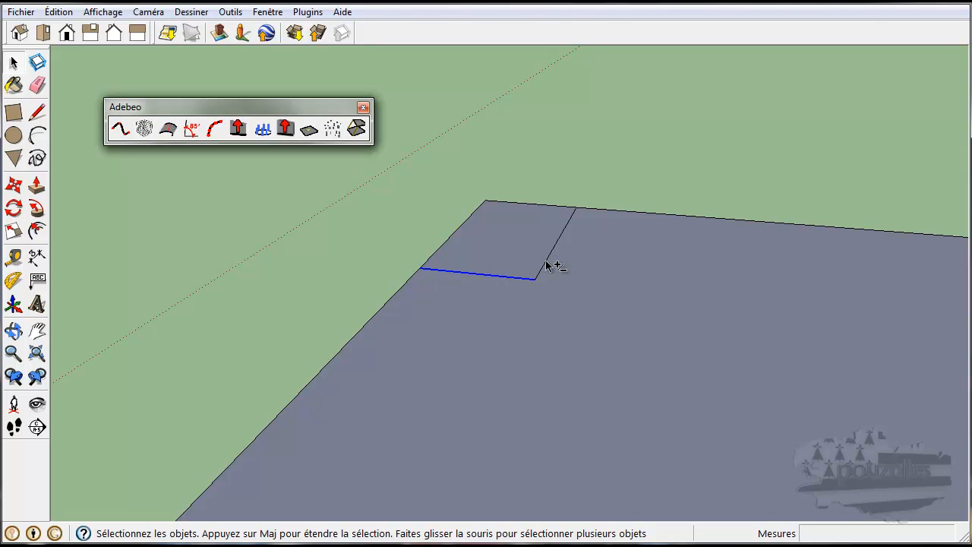
{"action": "left_click", "coordinate": [238, 128]}
{"action": "left_click_drag", "start_coordinate": [511, 243], "coordinate": [694, 104]}
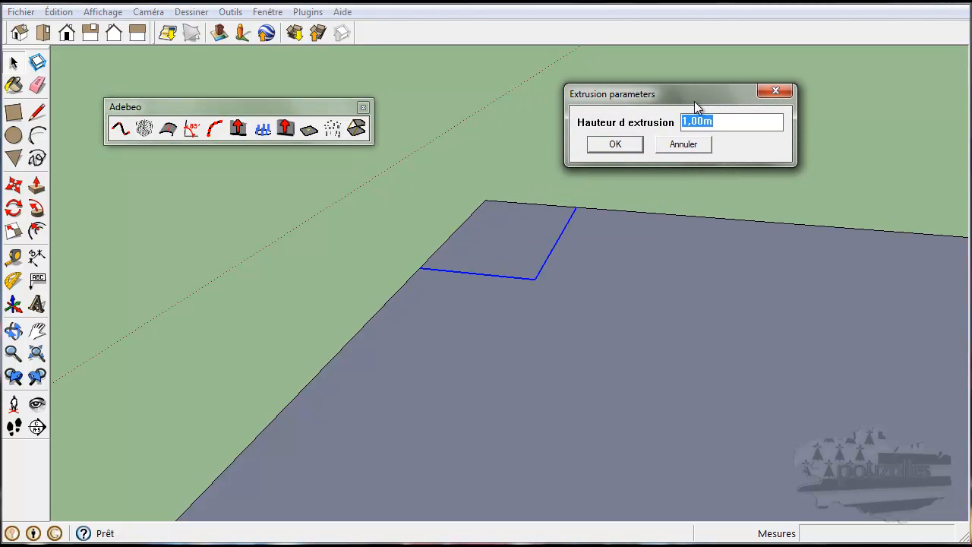
{"action": "left_click", "coordinate": [620, 147]}
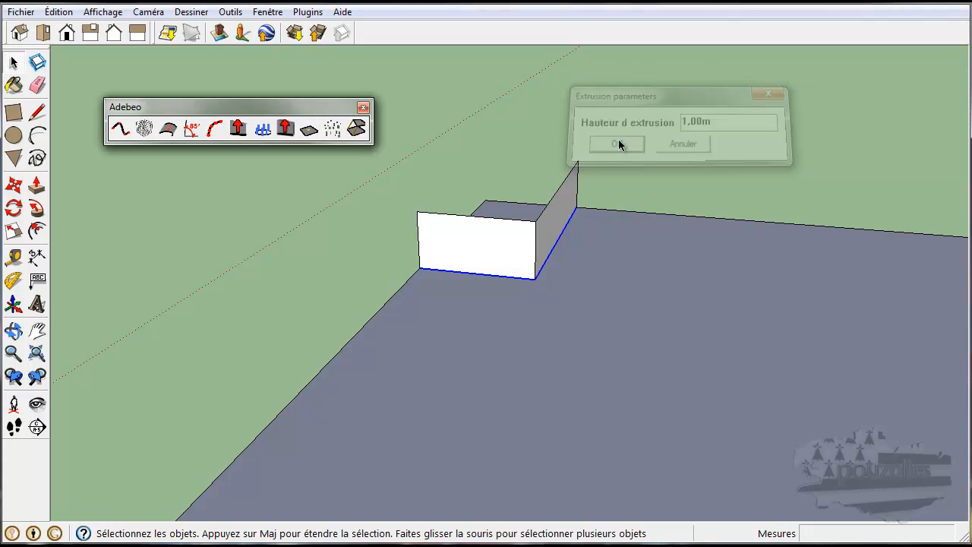
- Create two more guides on the rectangle: 5 m in from its far edge and 6 m in from its right edge
{"action": "middle_click_drag", "start_coordinate": [685, 158], "coordinate": [550, 222]}
{"action": "scroll", "coordinate": [478, 331], "scroll_direction": "down", "scroll_amount": 2}
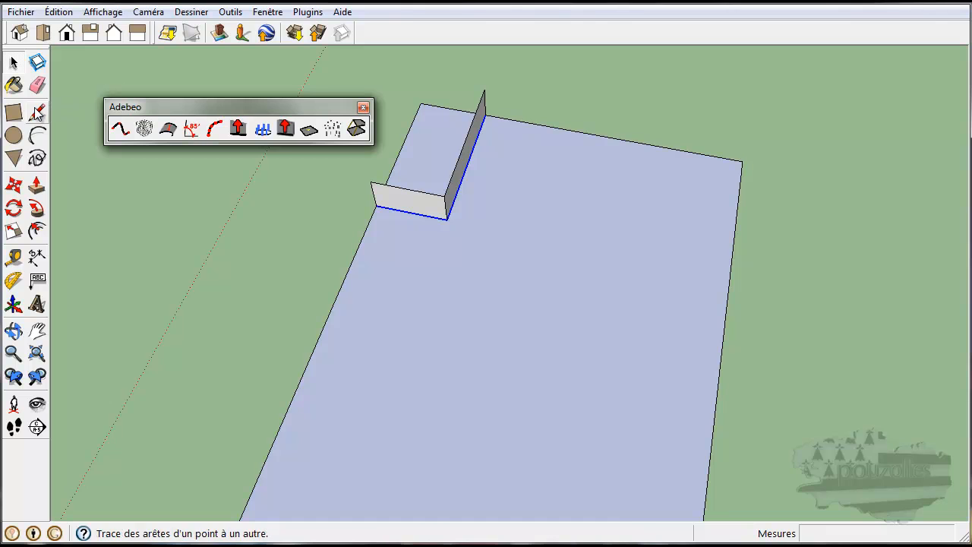
{"action": "left_click", "coordinate": [15, 257]}
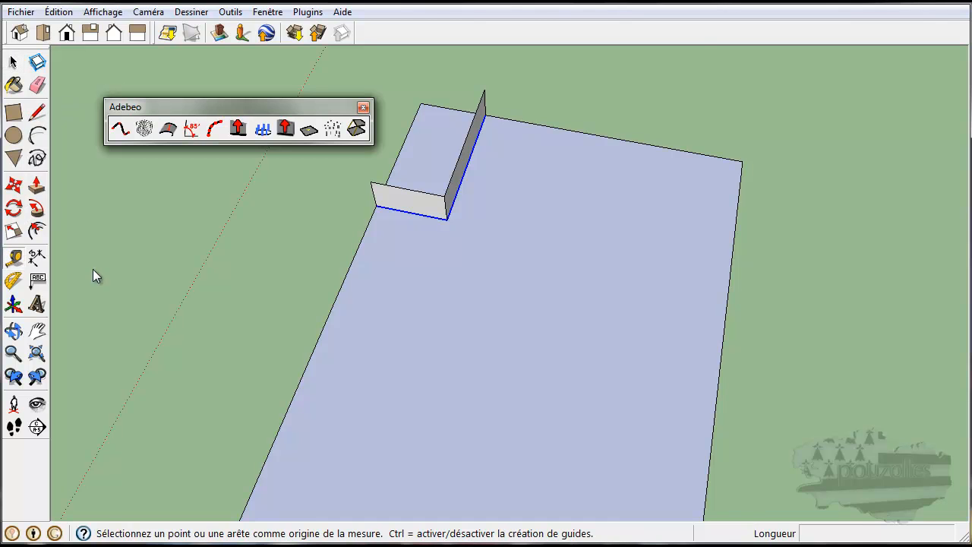
{"action": "left_click", "coordinate": [623, 140]}
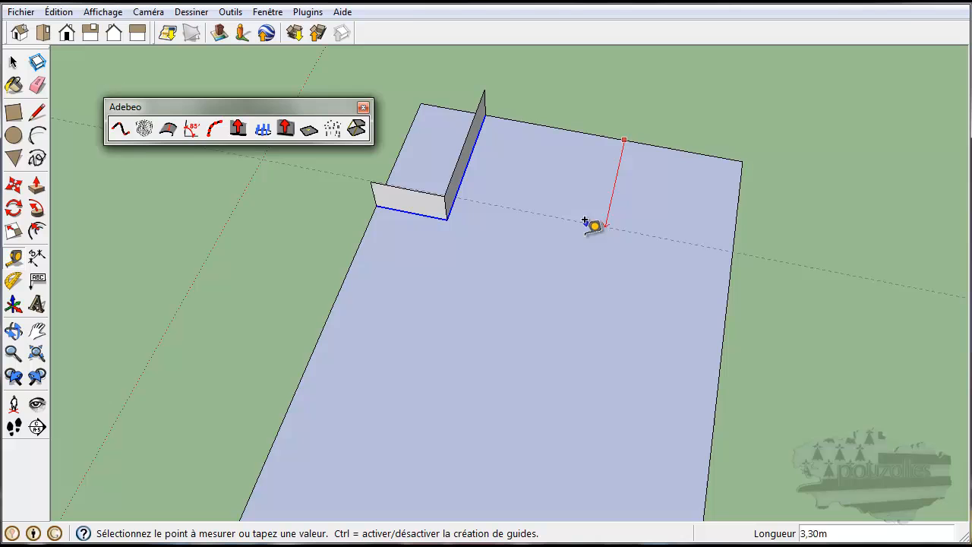
{"action": "left_click", "coordinate": [573, 283]}
{"action": "type", "text": "5"}
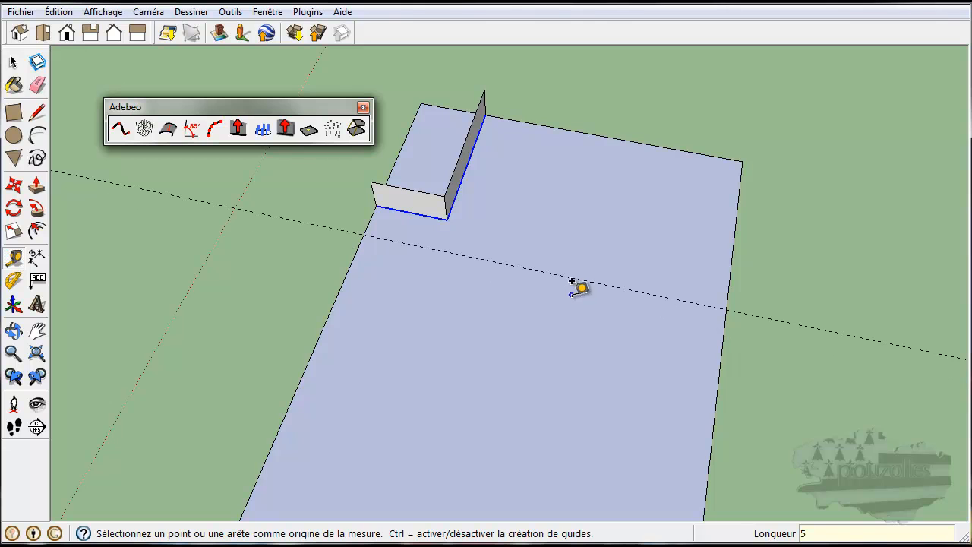
{"action": "left_click", "coordinate": [733, 228]}
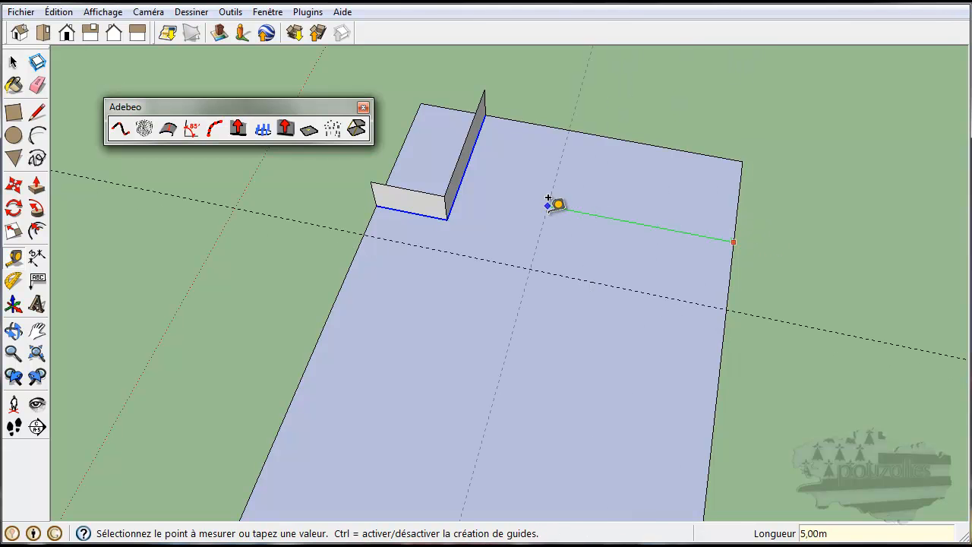
{"action": "left_click", "coordinate": [533, 191]}
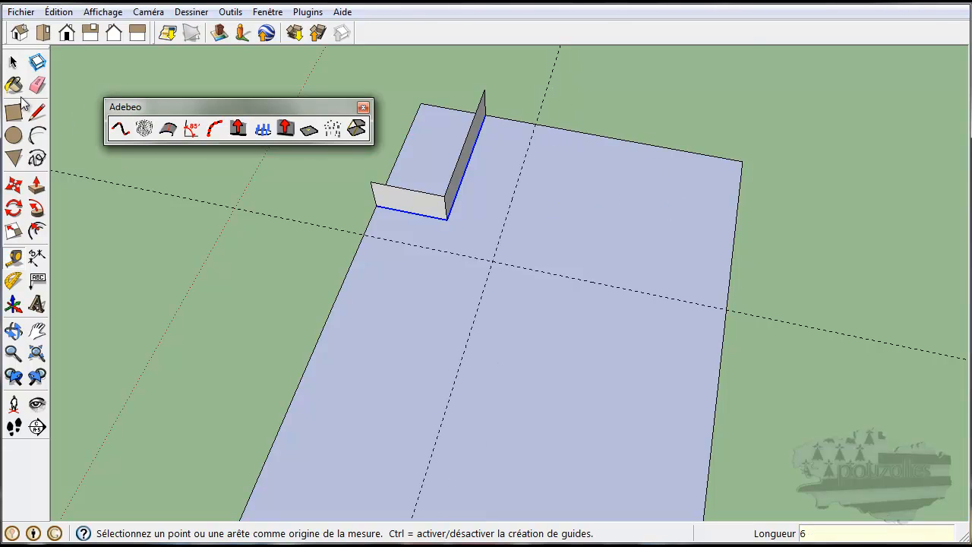
- Draw two lines along the new guides, from the far edge to their intersection and on to the right edge
{"action": "left_click", "coordinate": [36, 114]}
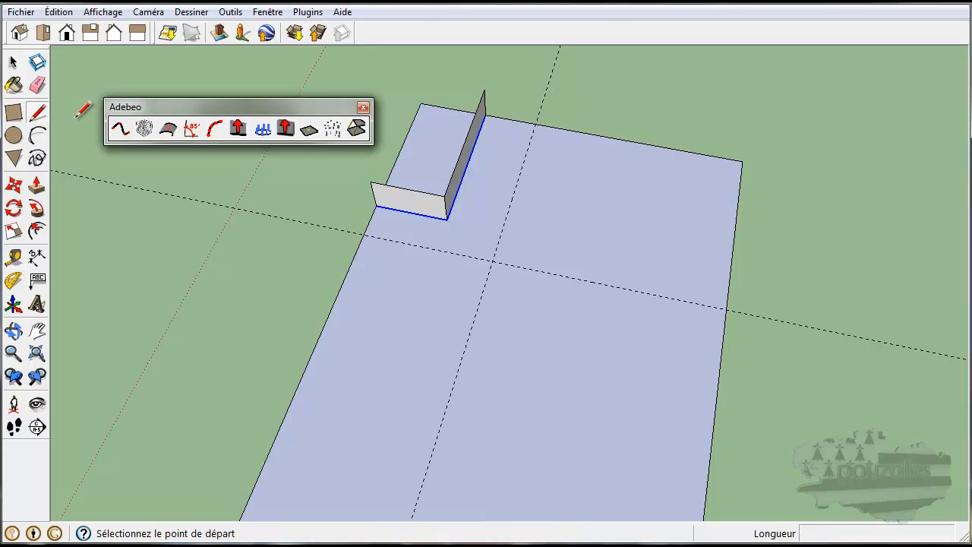
{"action": "left_click", "coordinate": [535, 123]}
{"action": "left_click", "coordinate": [491, 261]}
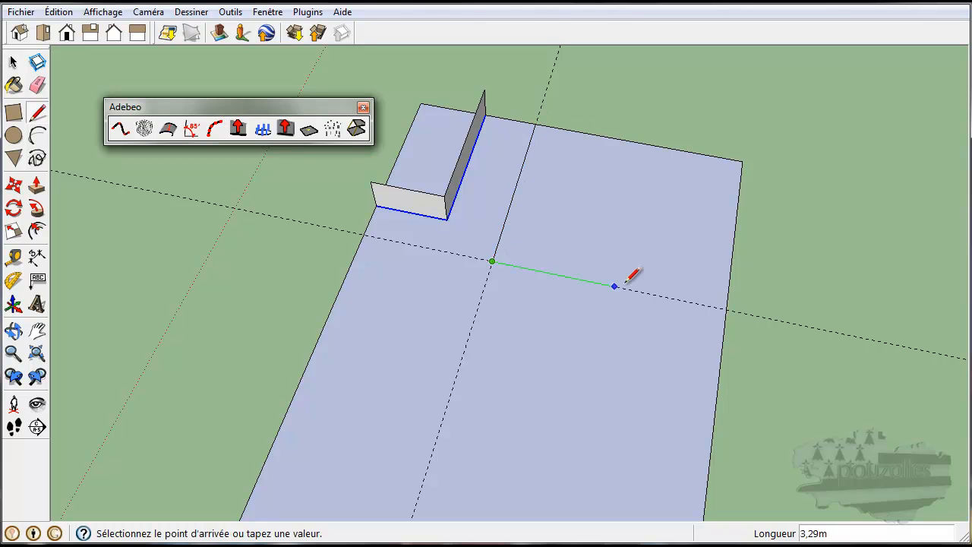
{"action": "left_click", "coordinate": [727, 309]}
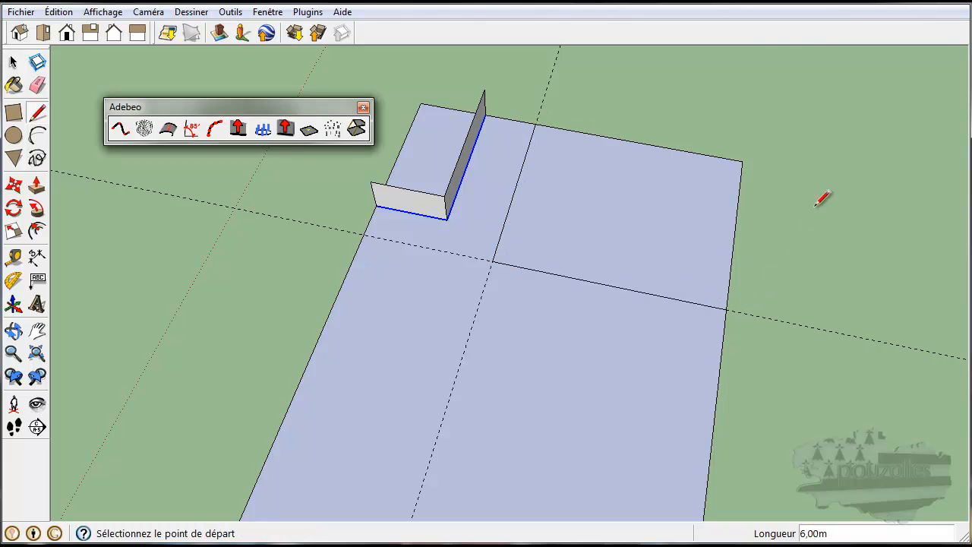
- Select both new lines and run Adebeo's wall tool with position Middle, thickness 0,15 m and height 2,60 m
{"action": "left_click", "coordinate": [13, 62]}
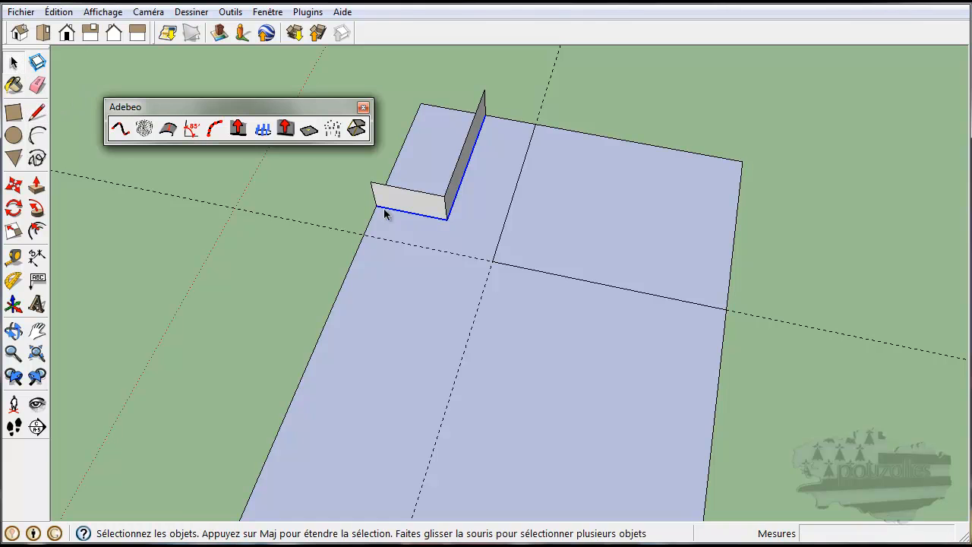
{"action": "left_click", "coordinate": [506, 220]}
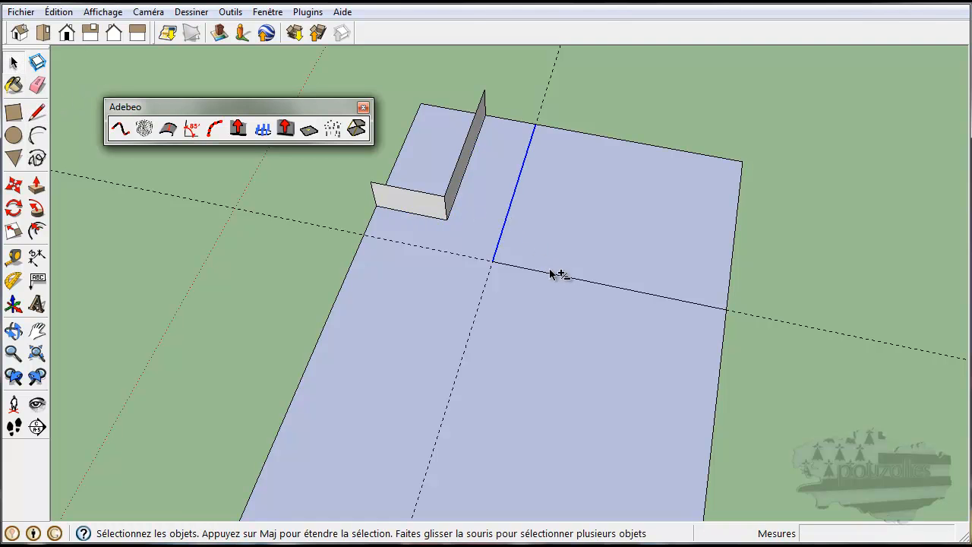
{"action": "left_click", "coordinate": [553, 274], "text": "shift"}
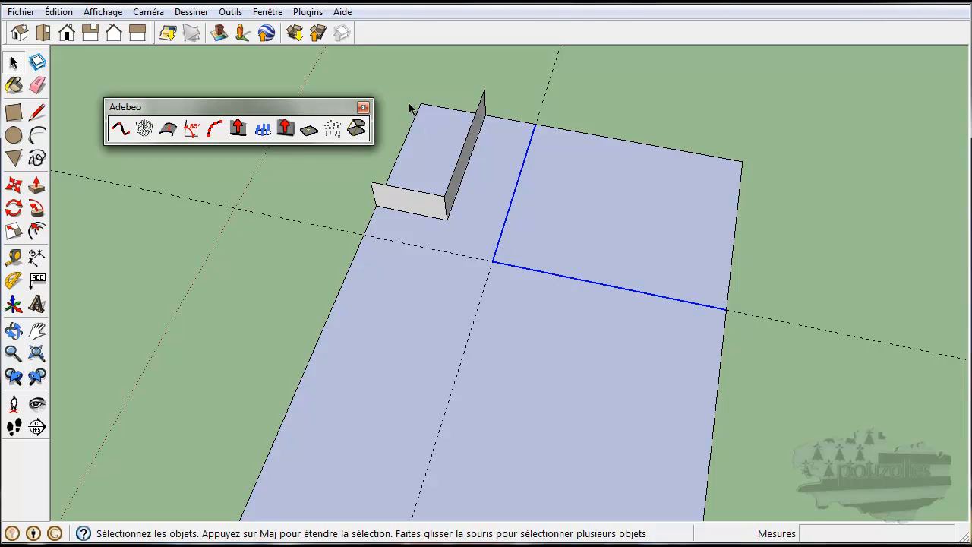
{"action": "left_click", "coordinate": [286, 129]}
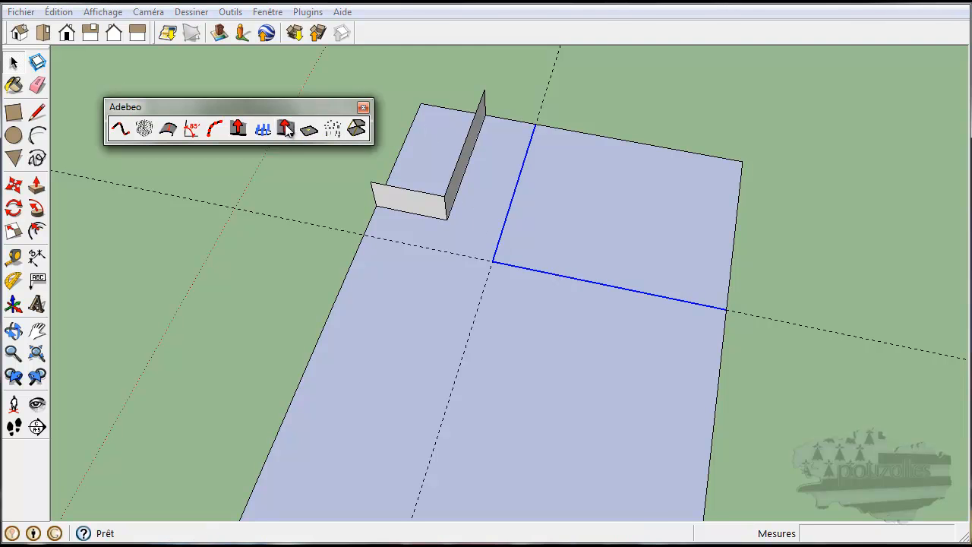
{"action": "left_click_drag", "start_coordinate": [482, 210], "coordinate": [268, 188]}
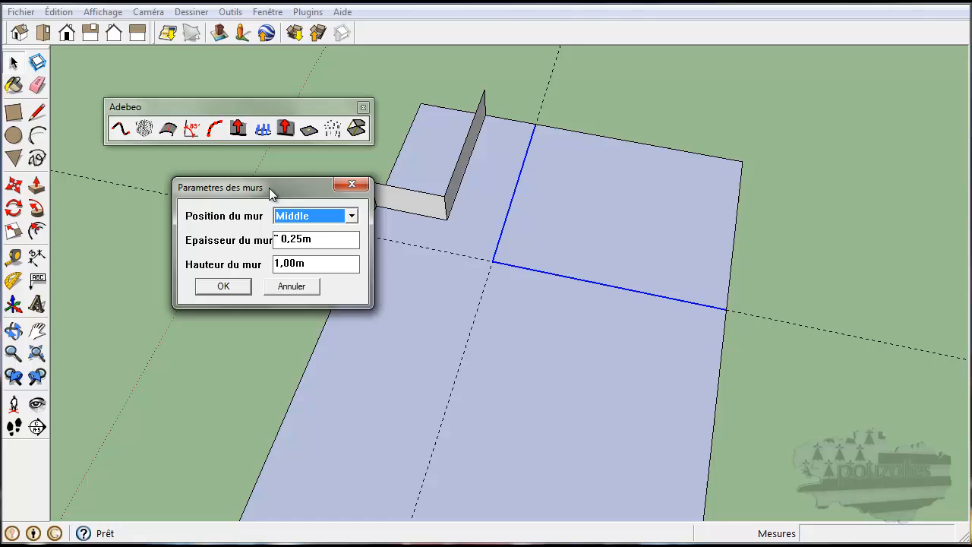
{"action": "left_click", "coordinate": [302, 240]}
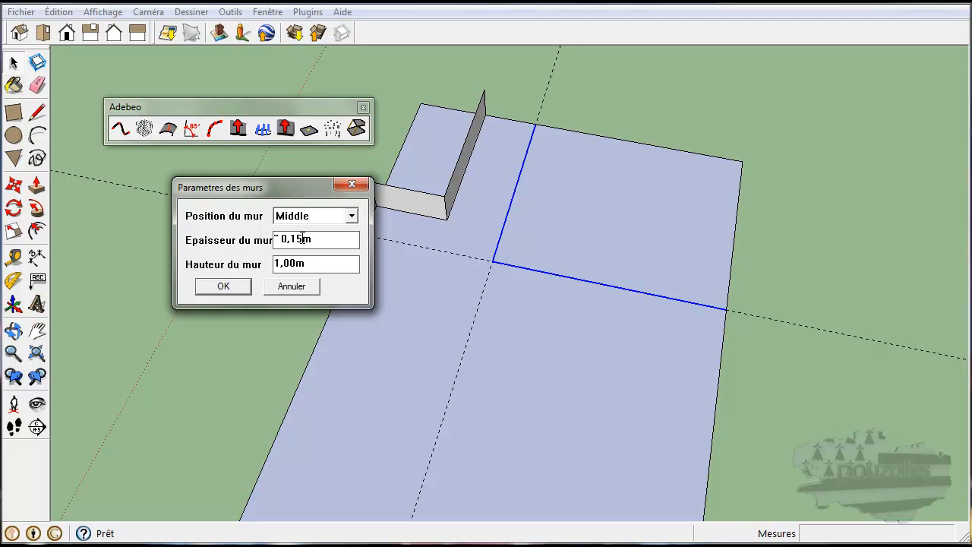
{"action": "left_click_drag", "start_coordinate": [307, 263], "coordinate": [271, 262]}
{"action": "type", "text": "2"}
{"action": "left_click", "coordinate": [228, 290]}
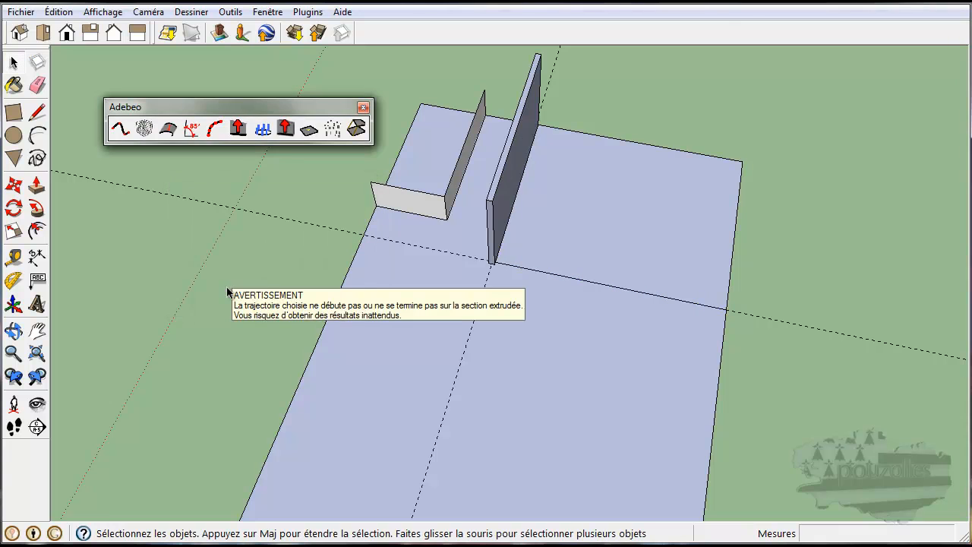
- Select the remaining line without a wall and build its wall with position Middle, thickness 0,15 m and height 2,60 m
{"action": "left_click", "coordinate": [548, 274]}
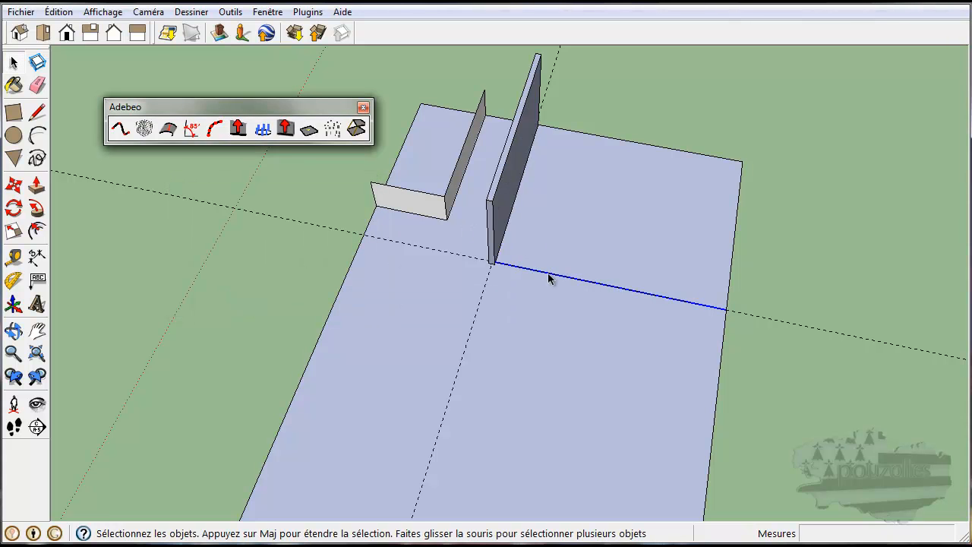
{"action": "left_click", "coordinate": [285, 128]}
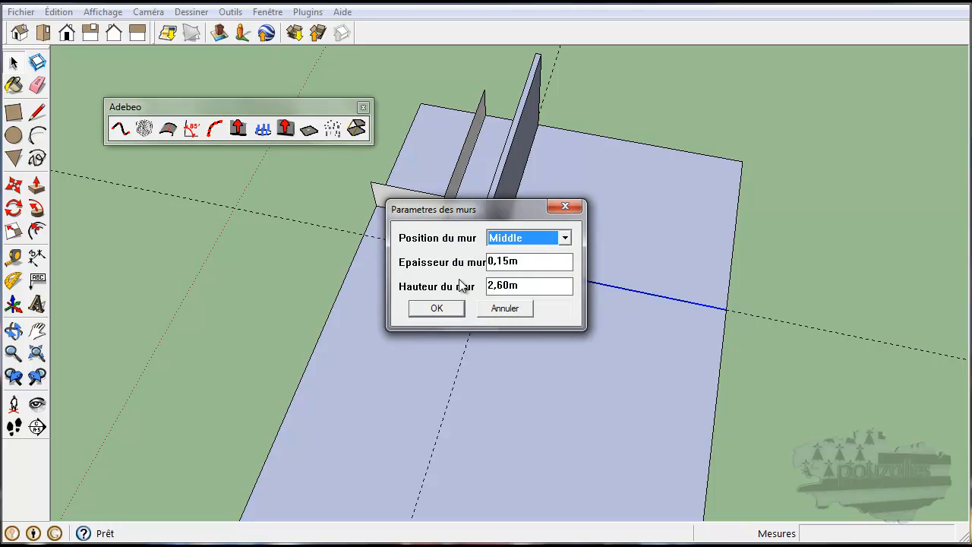
{"action": "left_click", "coordinate": [437, 309]}
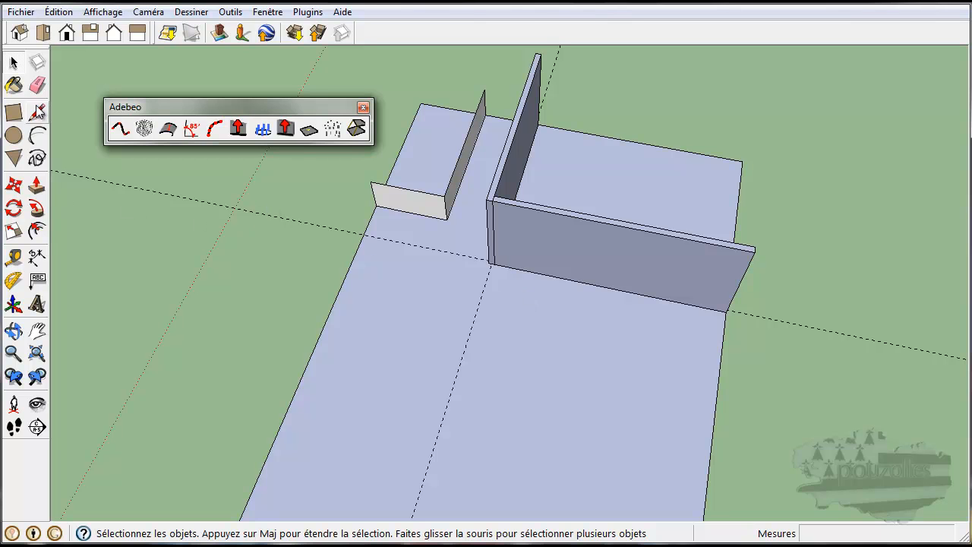
- Dimension the outer base length of the wall running from the corner to the rectangle's long edge
{"action": "left_click", "coordinate": [36, 258]}
{"action": "left_click", "coordinate": [488, 264]}
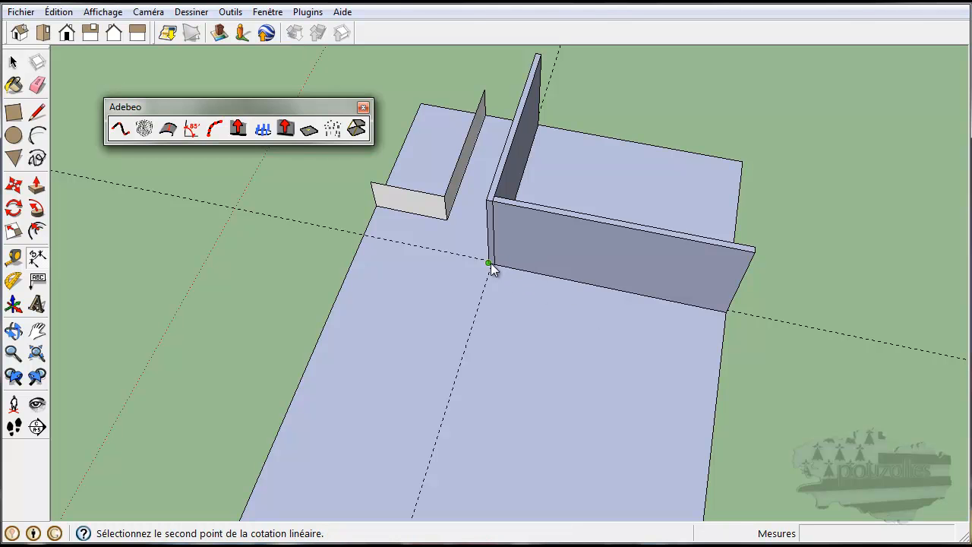
{"action": "left_click", "coordinate": [726, 313]}
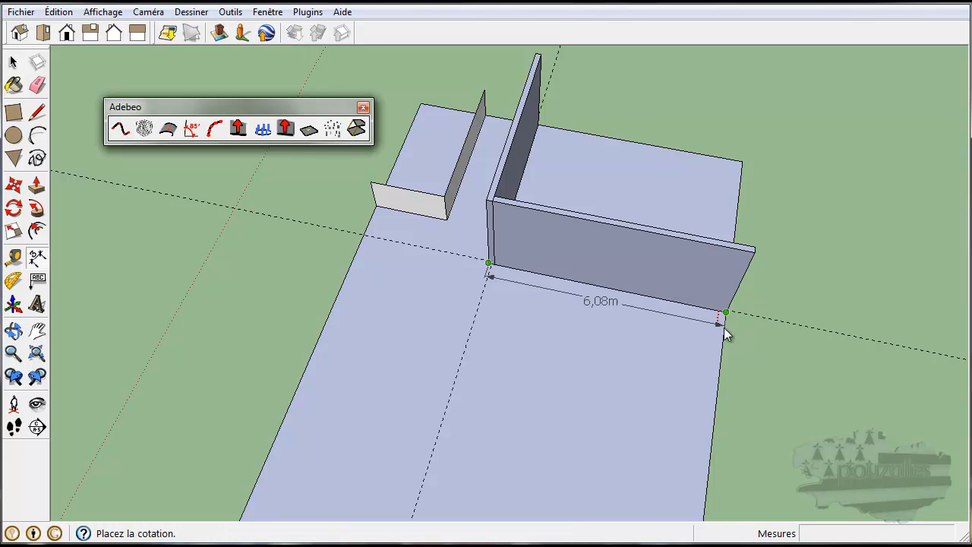
{"action": "left_click", "coordinate": [719, 347]}
- Dimension the outer top edge of the other wall and the thickness of the first wall at its free end
{"action": "middle_click_drag", "start_coordinate": [476, 367], "coordinate": [553, 304]}
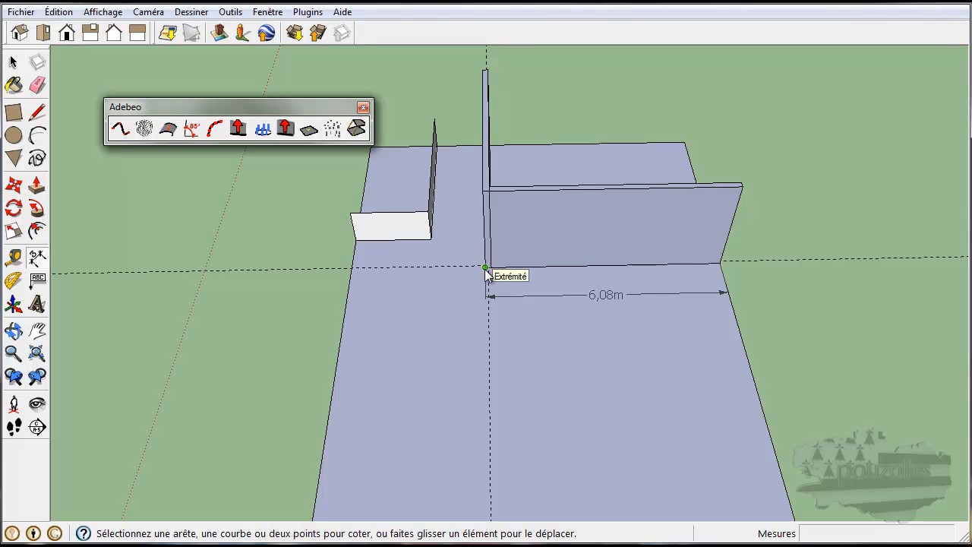
{"action": "mouse_move", "coordinate": [498, 282]}
{"action": "middle_mouse_down"}
{"action": "mouse_move", "coordinate": [505, 278]}
{"action": "mouse_move", "coordinate": [503, 293]}
{"action": "middle_mouse_up"}
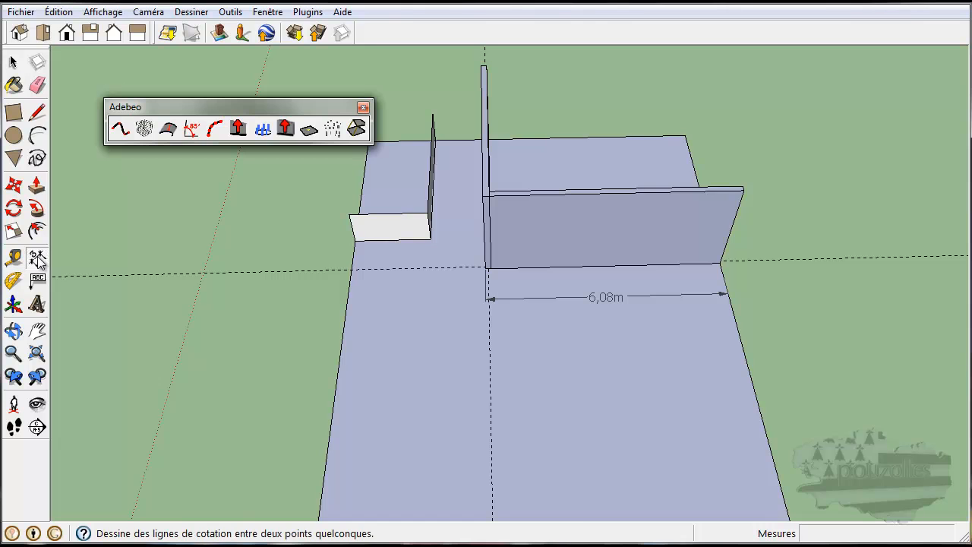
{"action": "left_click", "coordinate": [484, 80]}
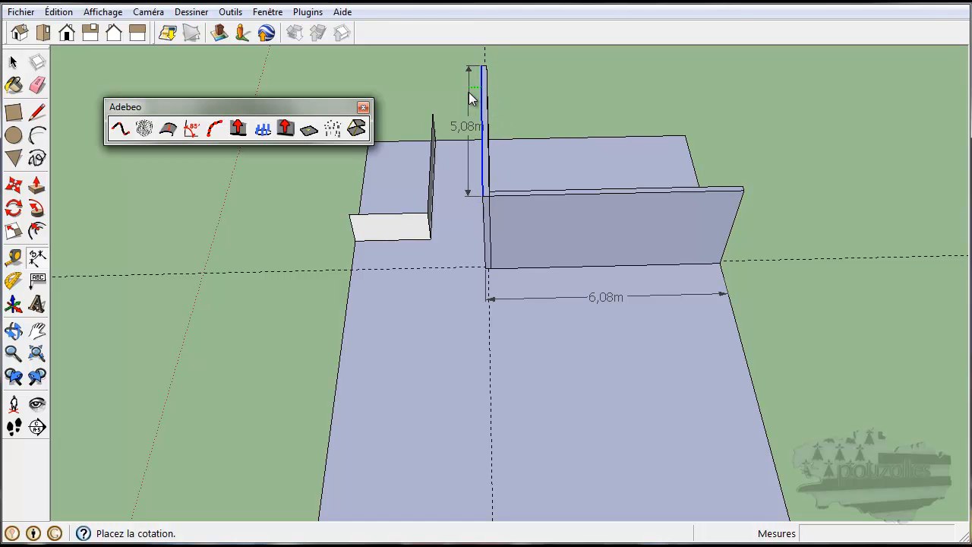
{"action": "left_click", "coordinate": [470, 95]}
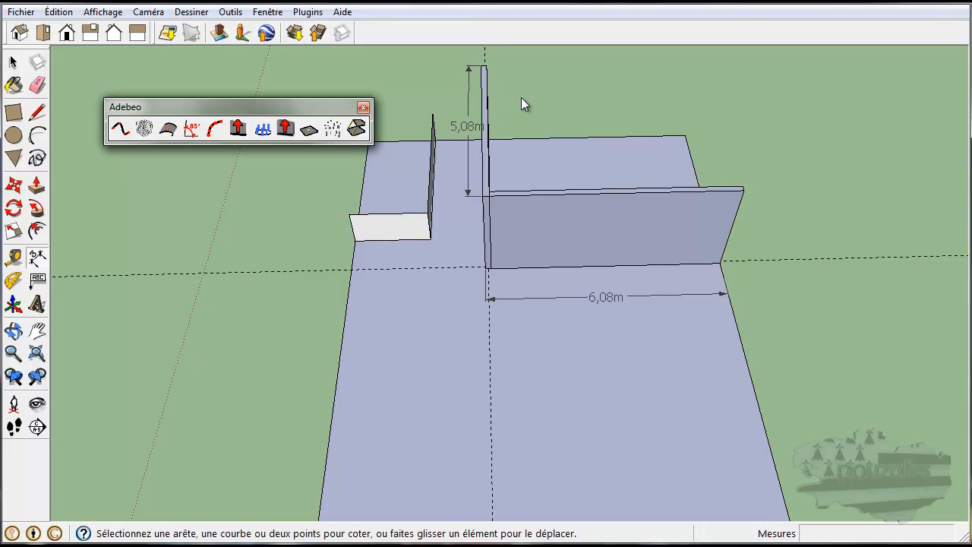
{"action": "left_click", "coordinate": [742, 187]}
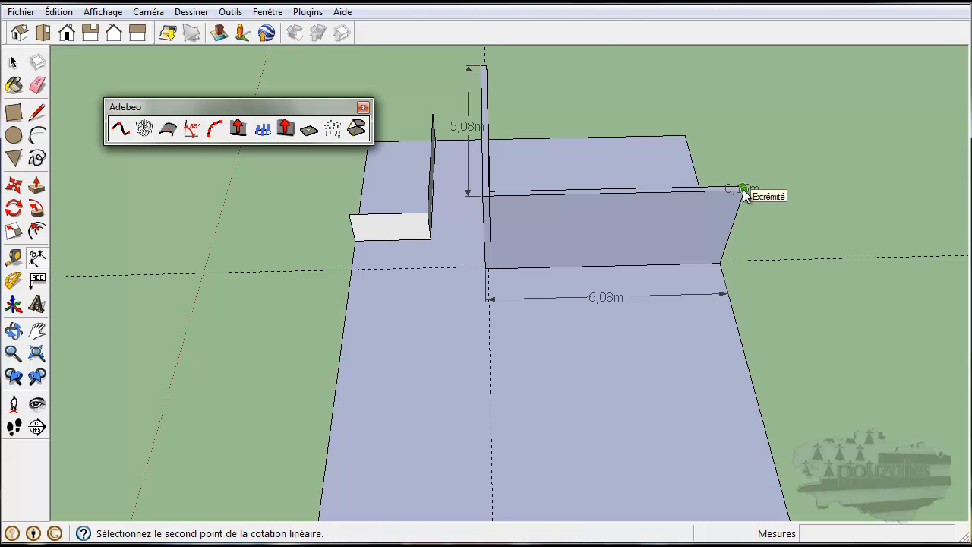
{"action": "left_click", "coordinate": [742, 190]}
{"action": "left_click", "coordinate": [782, 198]}
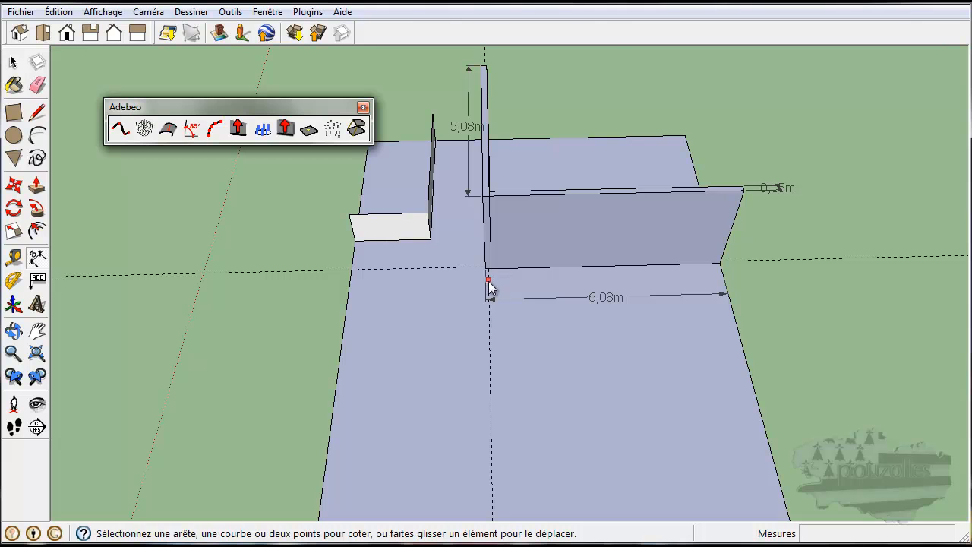
- Dimension the offset between the guide and the wall corner, and erase that dimension along with the guide
{"action": "left_click", "coordinate": [489, 331]}
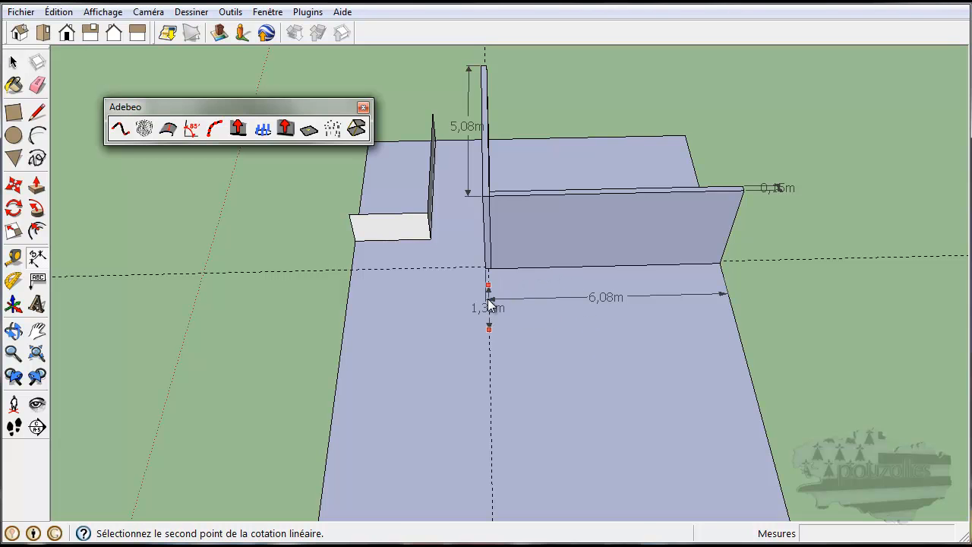
{"action": "left_click", "coordinate": [491, 269]}
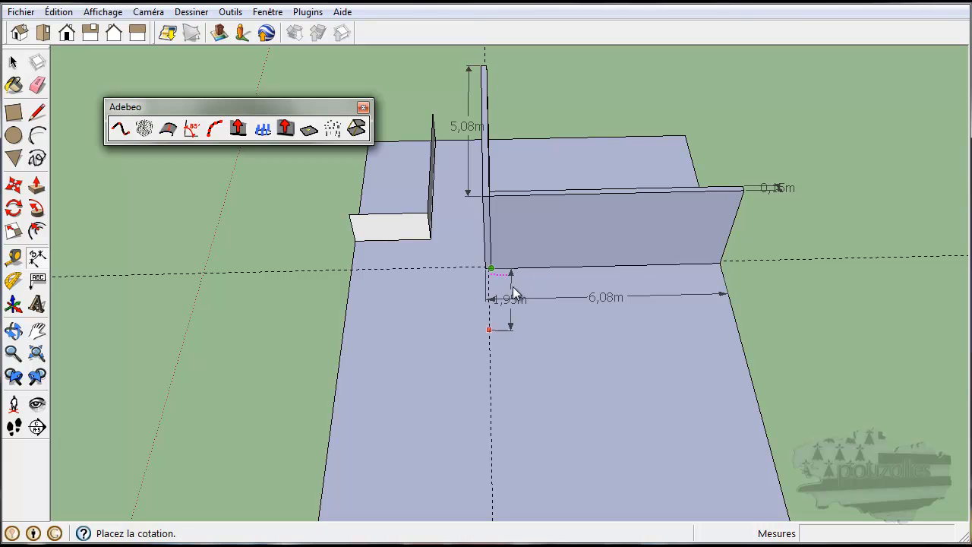
{"action": "left_click", "coordinate": [520, 360]}
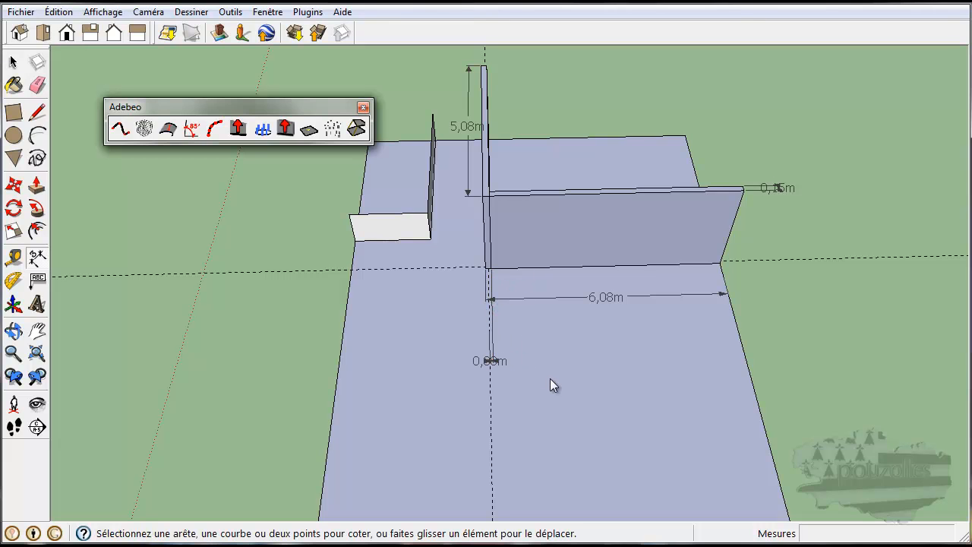
{"action": "left_click", "coordinate": [37, 85]}
{"action": "left_click", "coordinate": [488, 349]}
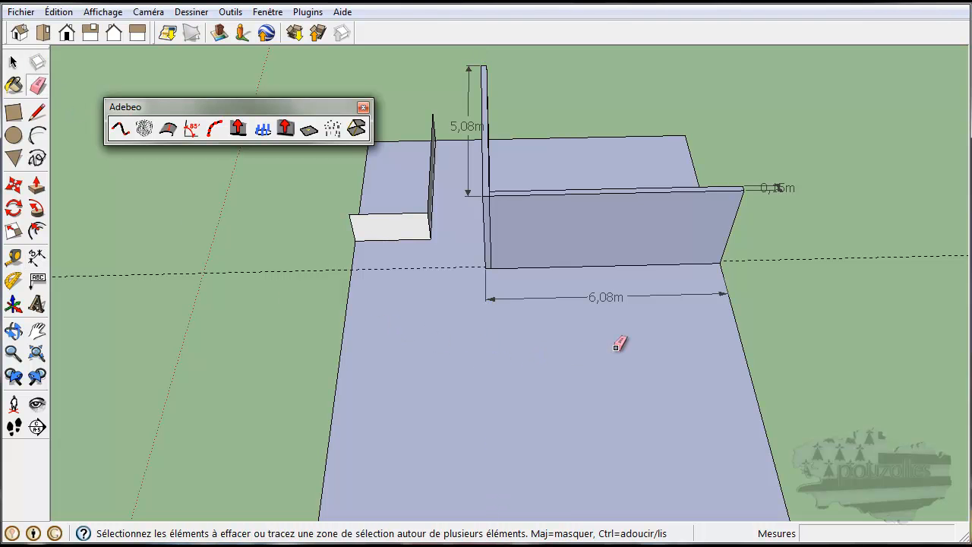
- Dimension the inner base length of the first wall and compare it with the outer length dimension
{"action": "mouse_move", "coordinate": [695, 303]}
{"action": "middle_mouse_down"}
{"action": "mouse_move", "coordinate": [703, 299]}
{"action": "mouse_move", "coordinate": [505, 339]}
{"action": "mouse_move", "coordinate": [693, 474]}
{"action": "mouse_move", "coordinate": [850, 391]}
{"action": "mouse_move", "coordinate": [547, 412]}
{"action": "mouse_move", "coordinate": [390, 351]}
{"action": "mouse_move", "coordinate": [352, 320]}
{"action": "middle_mouse_up"}
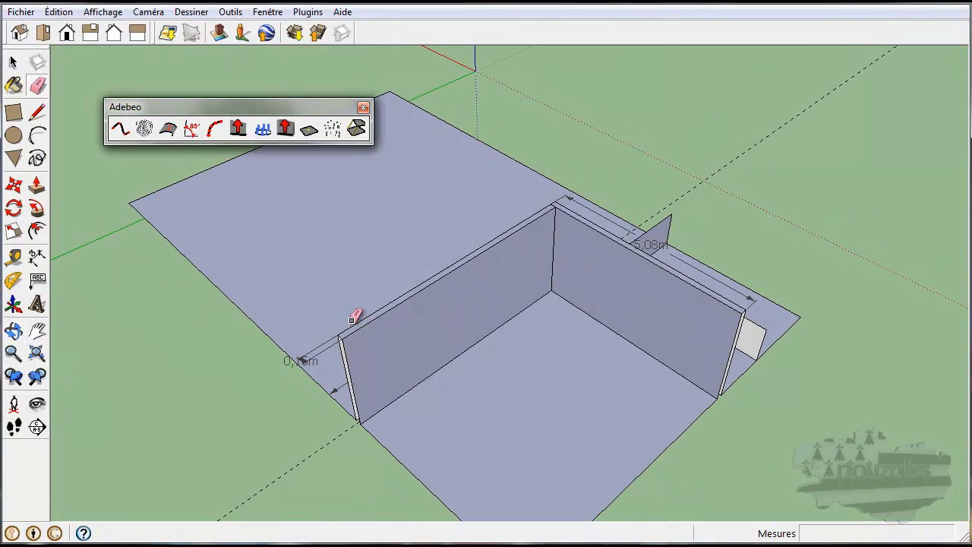
{"action": "left_click", "coordinate": [36, 257]}
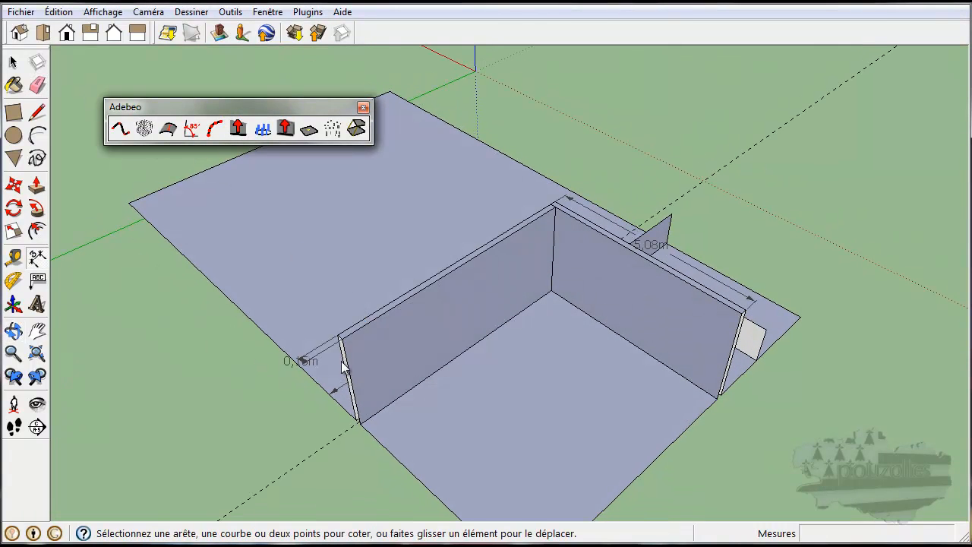
{"action": "scroll", "coordinate": [553, 297], "scroll_direction": "up", "scroll_amount": 4}
{"action": "left_click", "coordinate": [552, 293]}
{"action": "scroll", "coordinate": [552, 293], "scroll_direction": "down", "scroll_amount": 3}
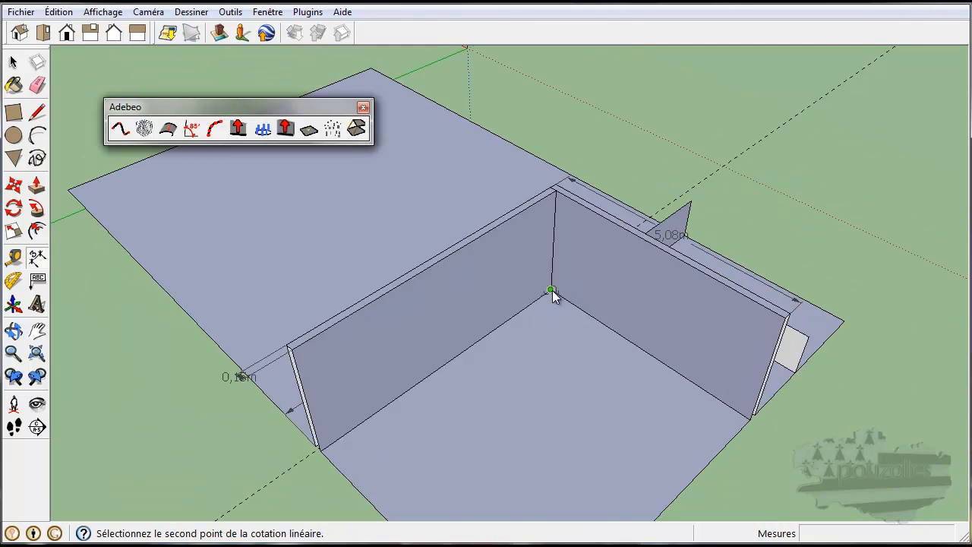
{"action": "scroll", "coordinate": [552, 293], "scroll_direction": "down", "scroll_amount": 1}
{"action": "left_click", "coordinate": [348, 436]}
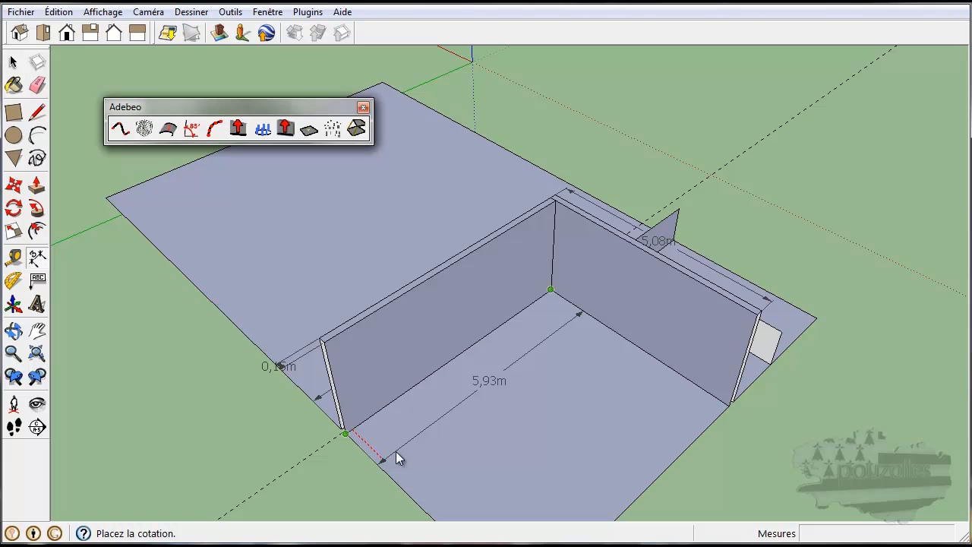
{"action": "left_click", "coordinate": [396, 451]}
{"action": "middle_click_drag", "start_coordinate": [752, 444], "coordinate": [845, 394]}
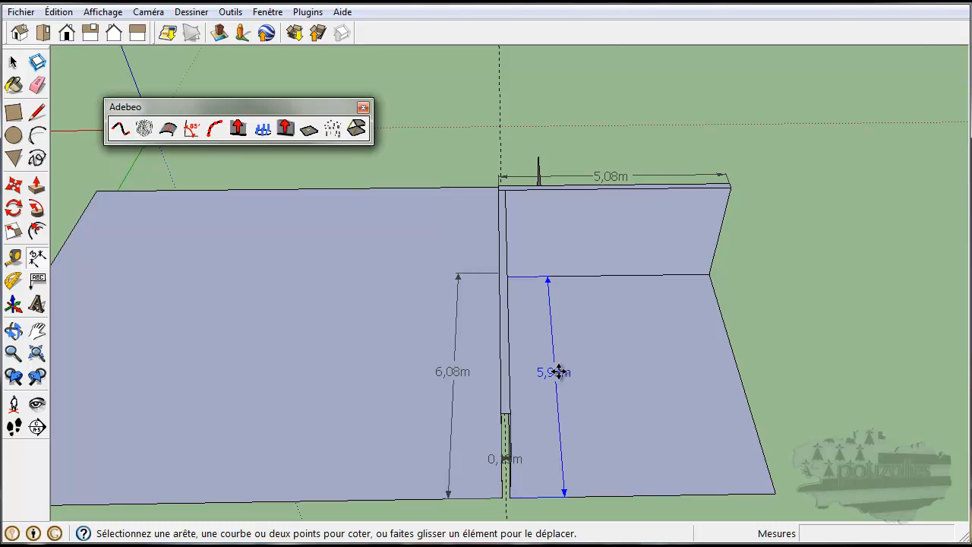
{"action": "left_click", "coordinate": [448, 372]}
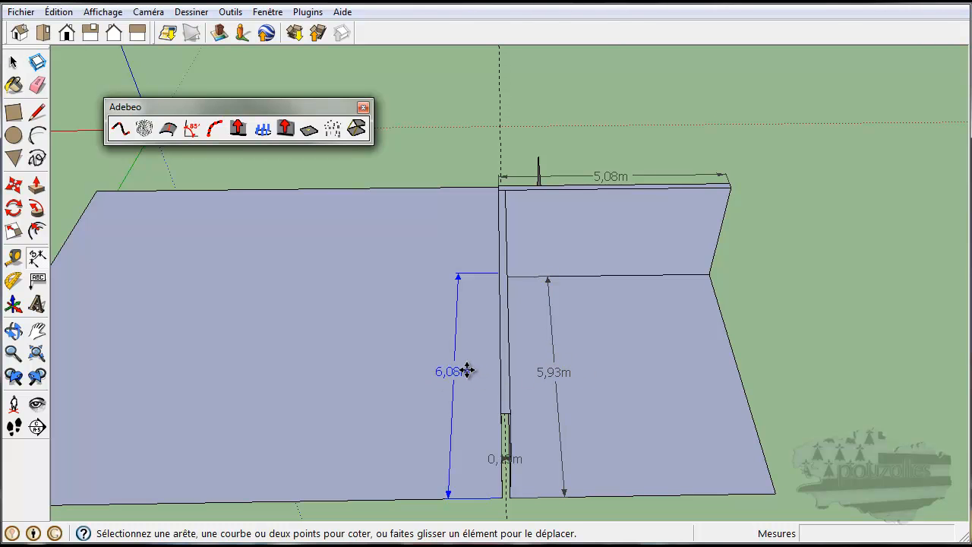
{"action": "left_click", "coordinate": [555, 372]}
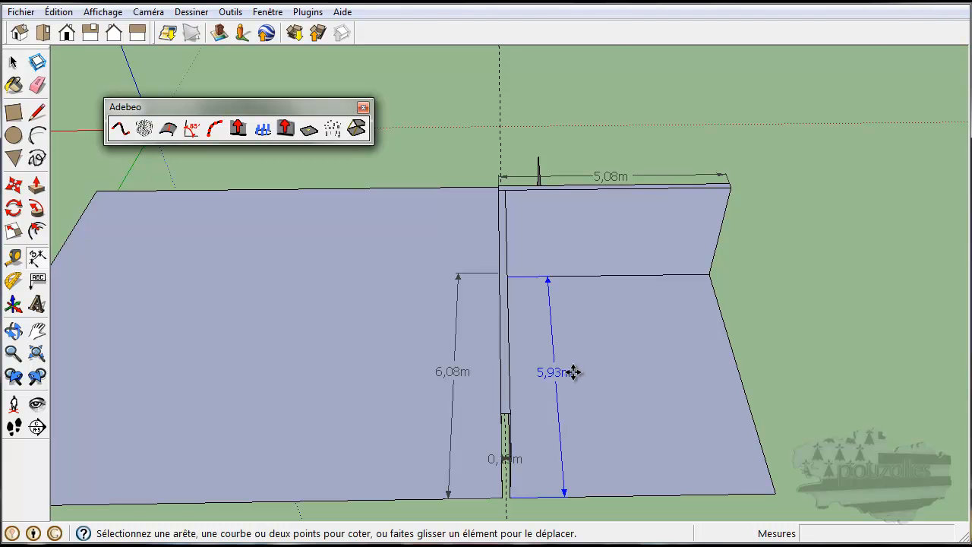
- Create a guide on the rectangle 5,8 m in from its free short edge, parallel to that edge
{"action": "middle_click_drag", "start_coordinate": [506, 514], "coordinate": [503, 430]}
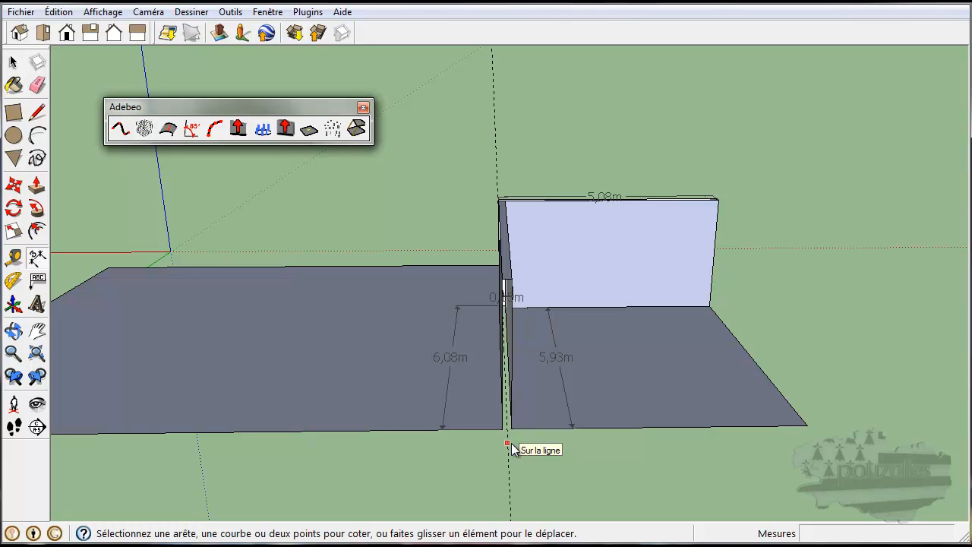
{"action": "scroll", "coordinate": [381, 421], "scroll_direction": "down", "scroll_amount": 2}
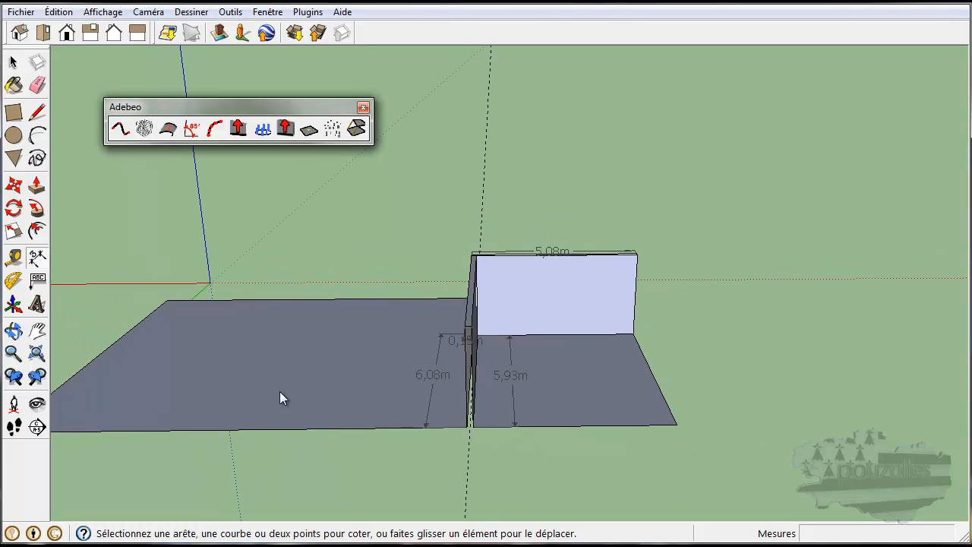
{"action": "middle_click_drag", "start_coordinate": [213, 402], "coordinate": [435, 402]}
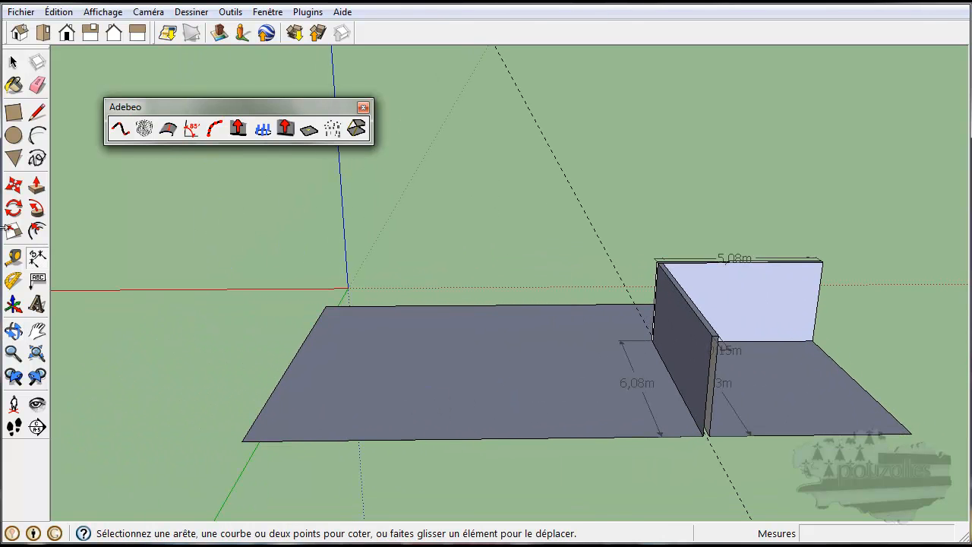
{"action": "left_click", "coordinate": [13, 258]}
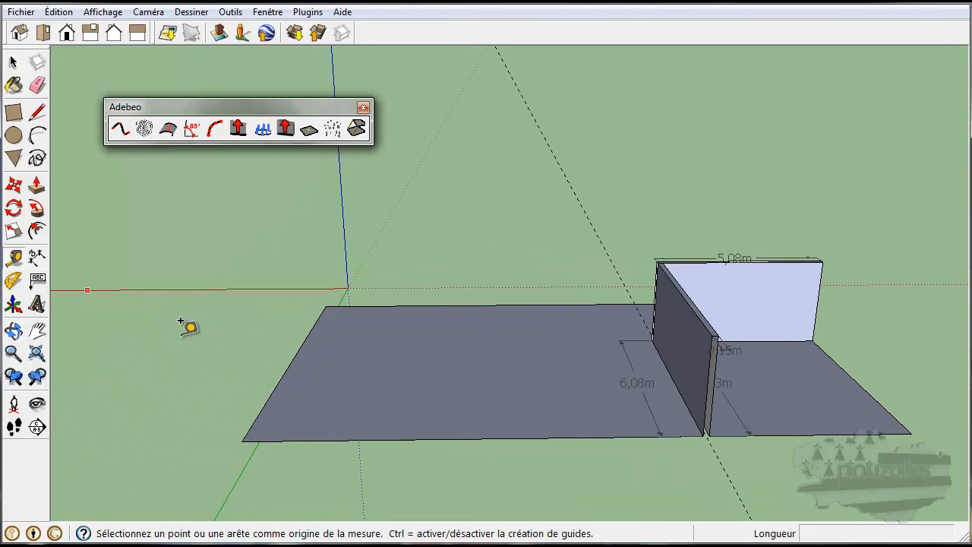
{"action": "left_click", "coordinate": [286, 368]}
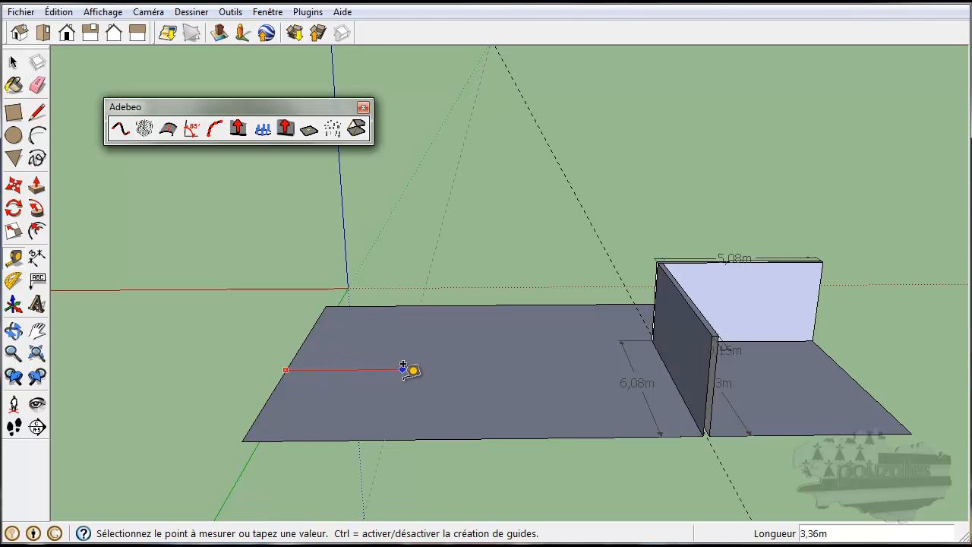
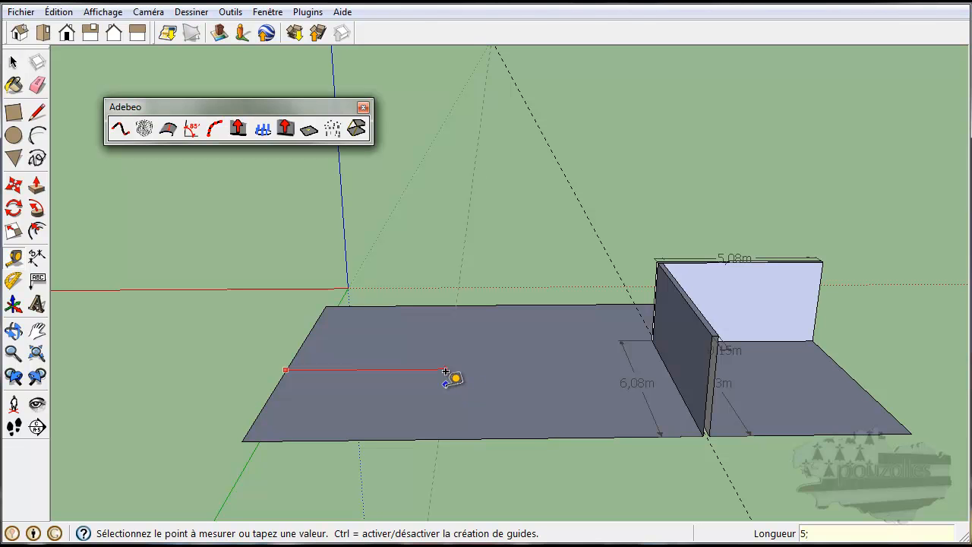
{"action": "key", "text": "Return"}
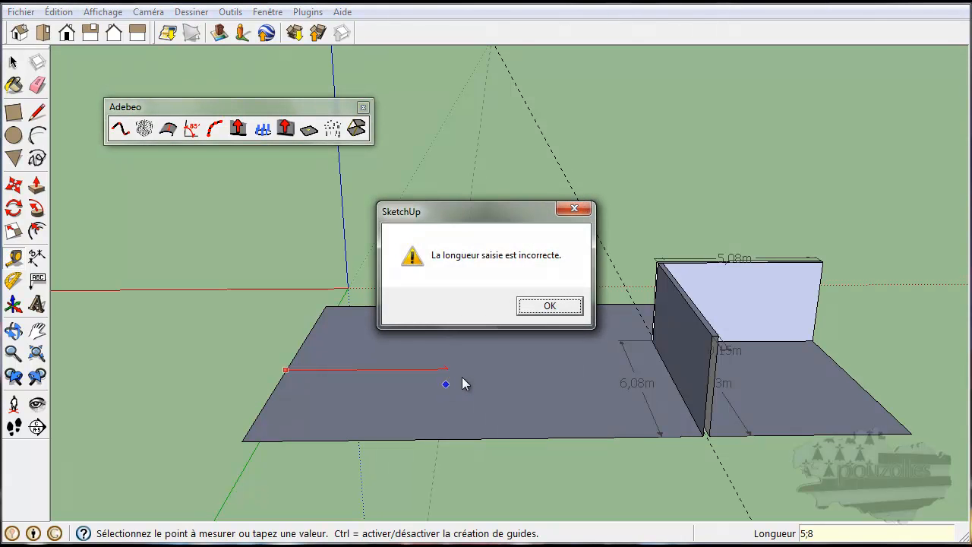
{"action": "left_click", "coordinate": [550, 304]}
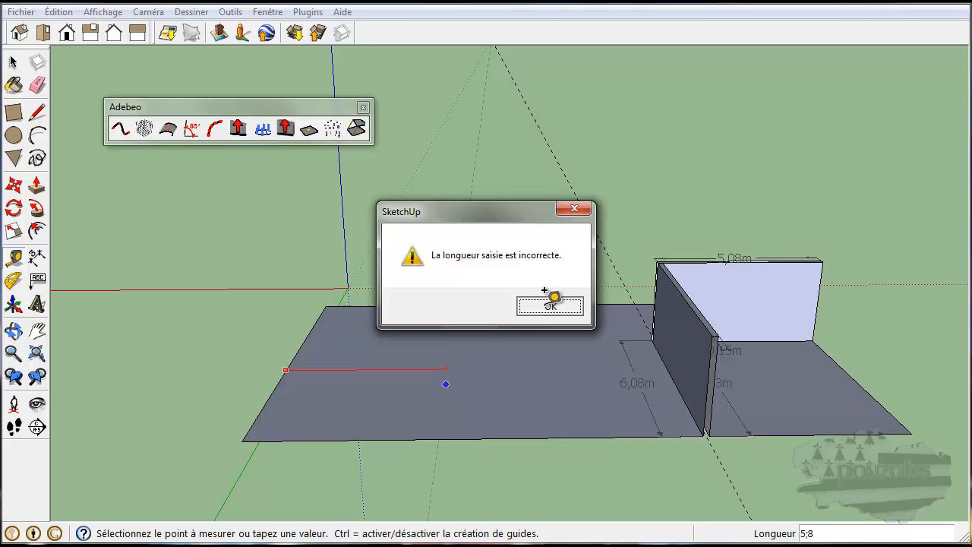
{"action": "left_click", "coordinate": [441, 378]}
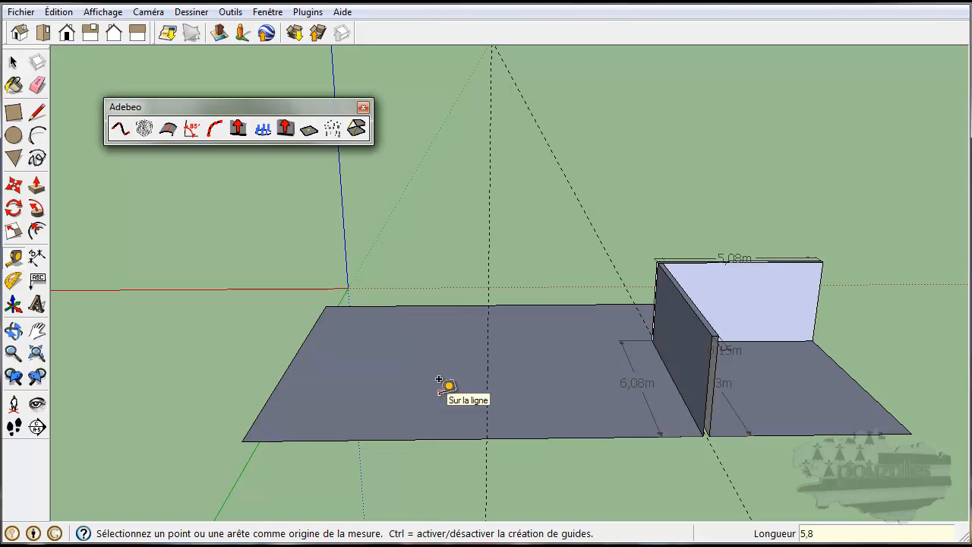
- Create a second guide on the rectangle 6,8 m in from its near long edge
{"action": "left_click", "coordinate": [416, 438]}
{"action": "left_click", "coordinate": [423, 333]}
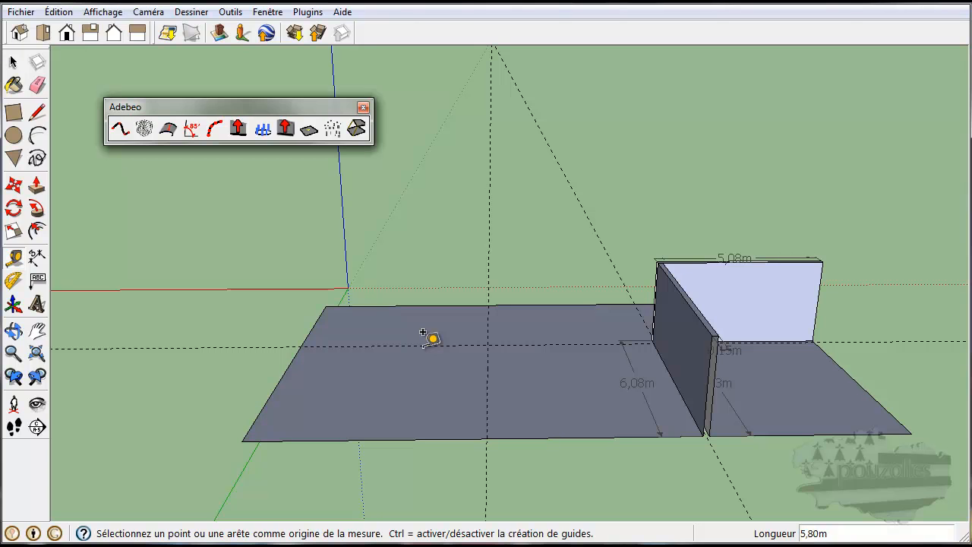
{"action": "type", "text": "6,8"}
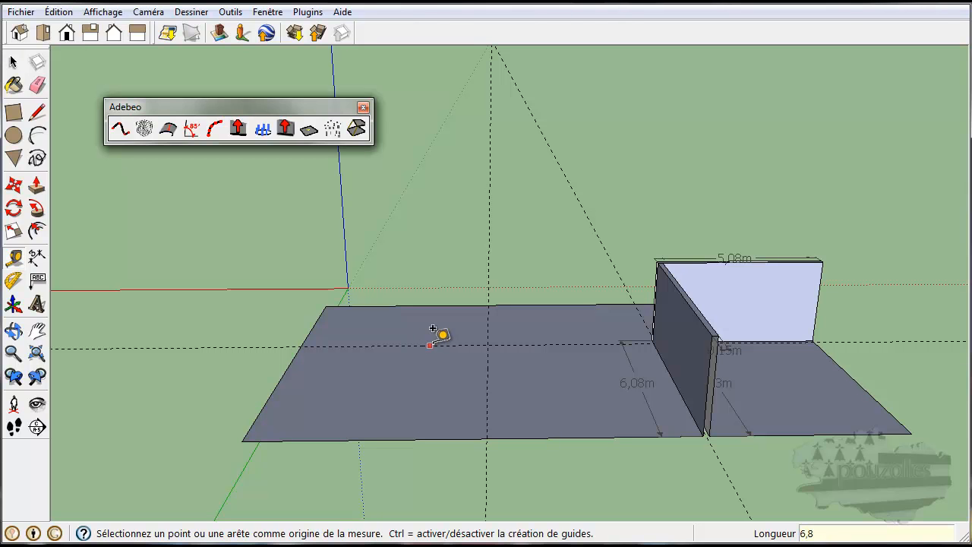
{"action": "key", "text": "Return"}
{"action": "left_click", "coordinate": [13, 63]}
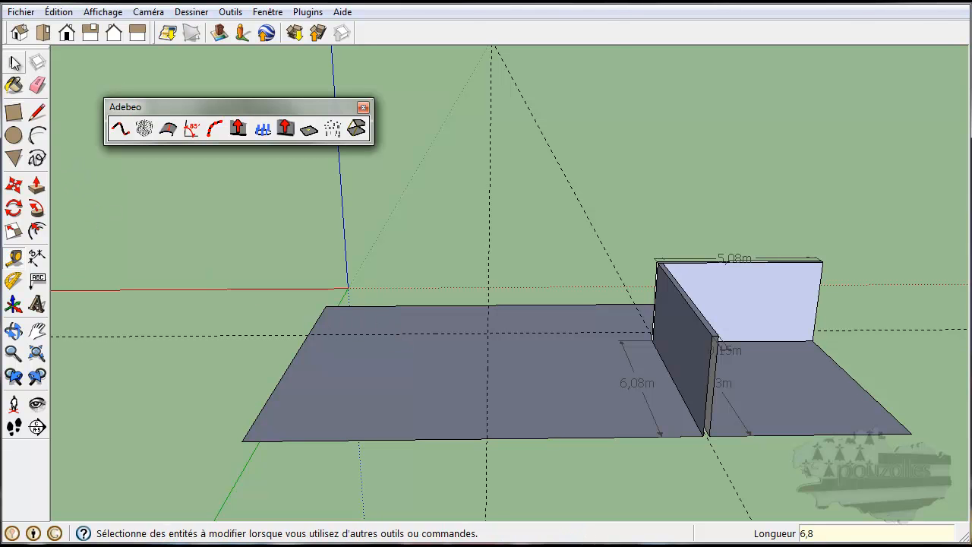
- Draw two lines along the new guides, from the free short edge to their intersection and on to the near long edge
{"action": "left_click", "coordinate": [37, 112]}
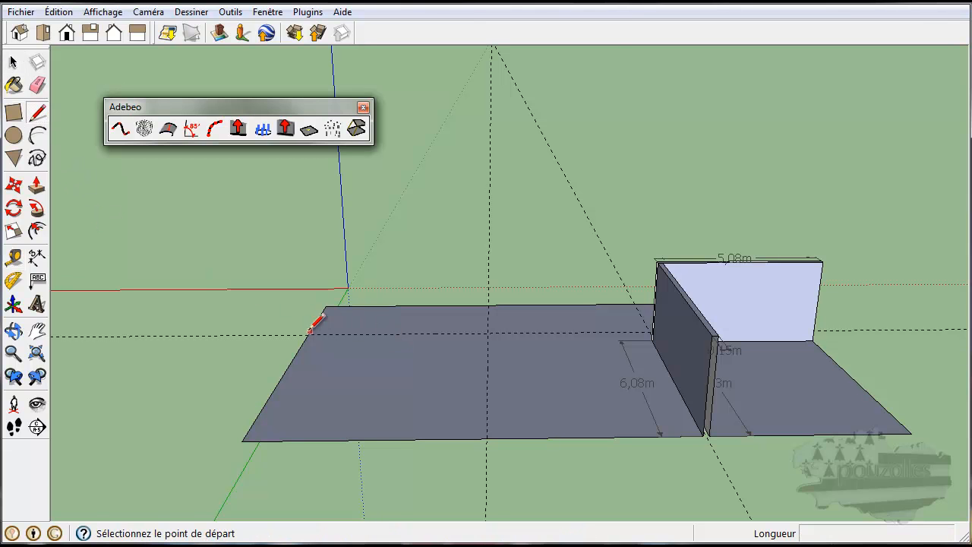
{"action": "left_click", "coordinate": [308, 334]}
{"action": "left_click", "coordinate": [487, 334]}
{"action": "left_click", "coordinate": [487, 438]}
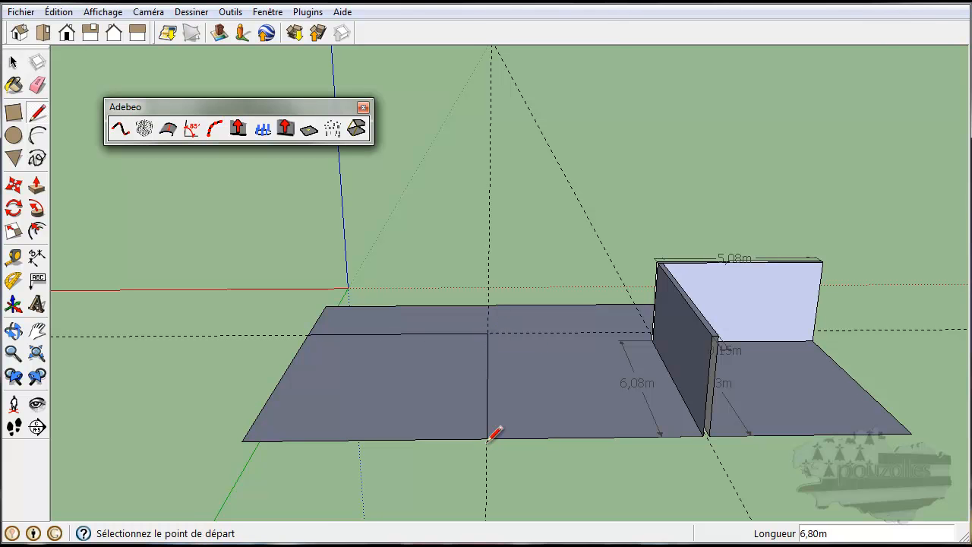
- Try to build middle-positioned walls 0,15 m thick and 2,60 m high from both new lines, excluding the surrounding faces from the selection
{"action": "left_click", "coordinate": [13, 62]}
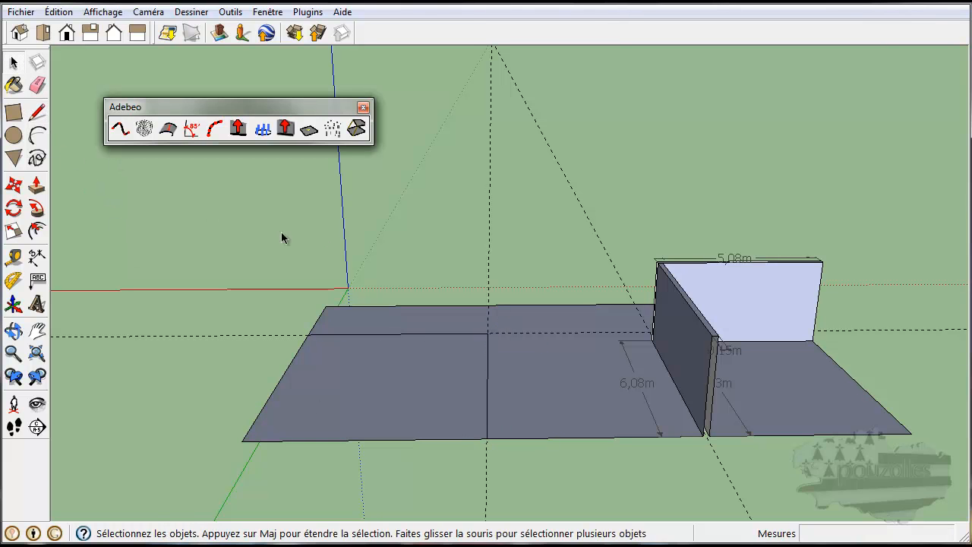
{"action": "left_click_drag", "start_coordinate": [438, 356], "coordinate": [436, 356]}
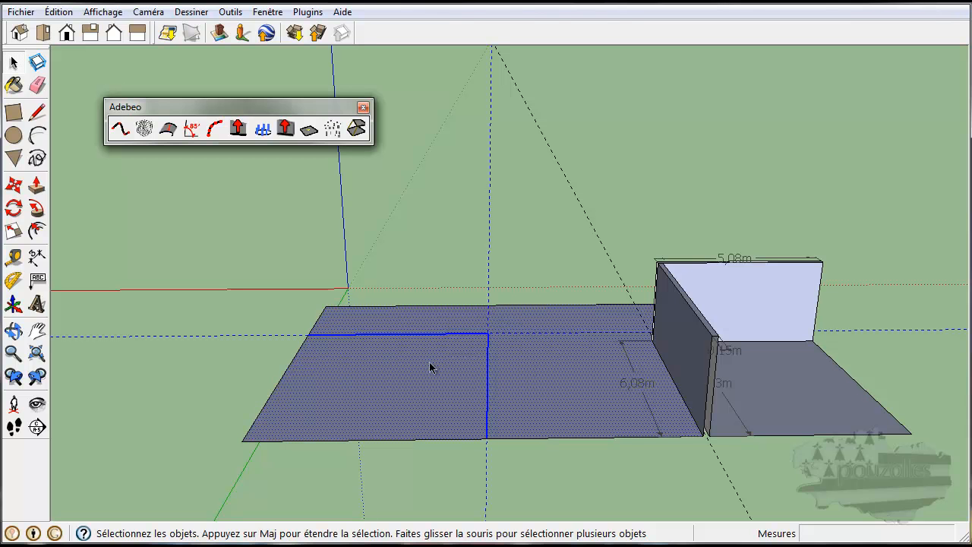
{"action": "left_click", "coordinate": [398, 379], "text": "shift"}
{"action": "left_click", "coordinate": [551, 364], "text": "shift"}
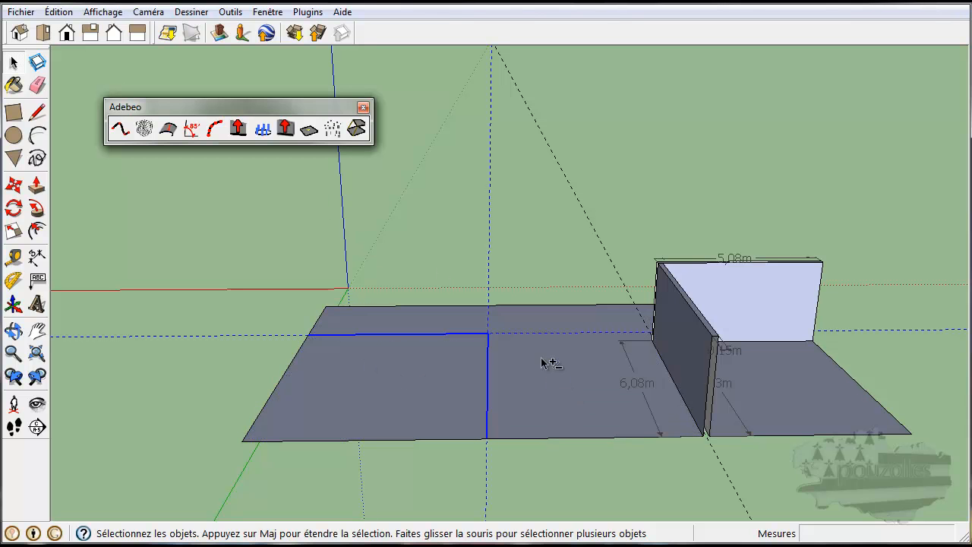
{"action": "left_click", "coordinate": [285, 129]}
{"action": "left_click", "coordinate": [444, 307]}
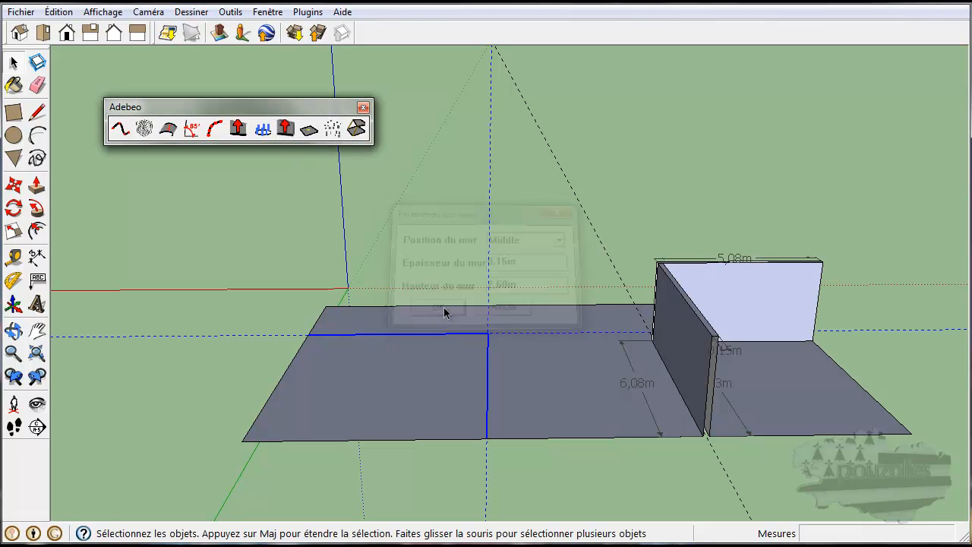
- Build middle-positioned walls 0,15 m thick and 2,60 m high on the two new lines, one line at a time
{"action": "middle_click_drag", "start_coordinate": [403, 343], "coordinate": [490, 389]}
{"action": "left_click", "coordinate": [404, 342]}
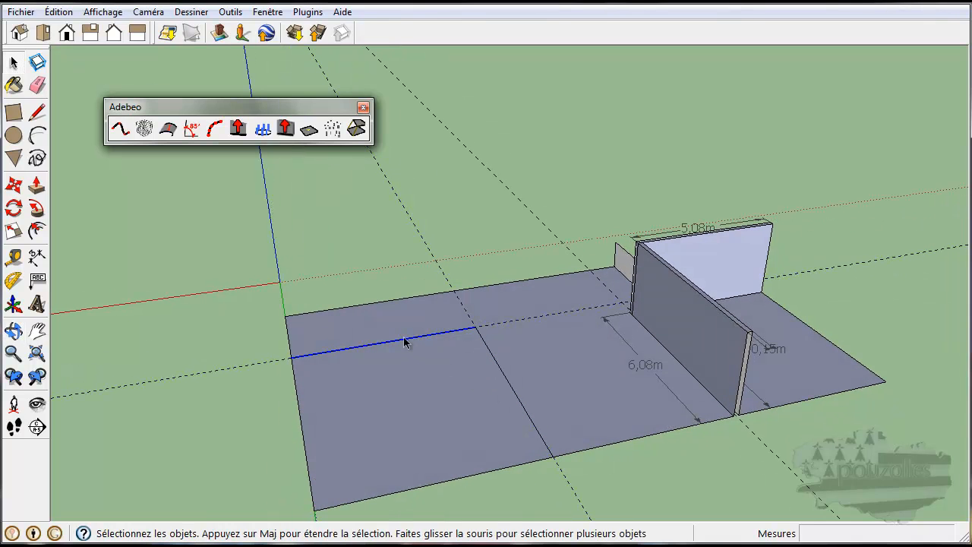
{"action": "left_click", "coordinate": [287, 131]}
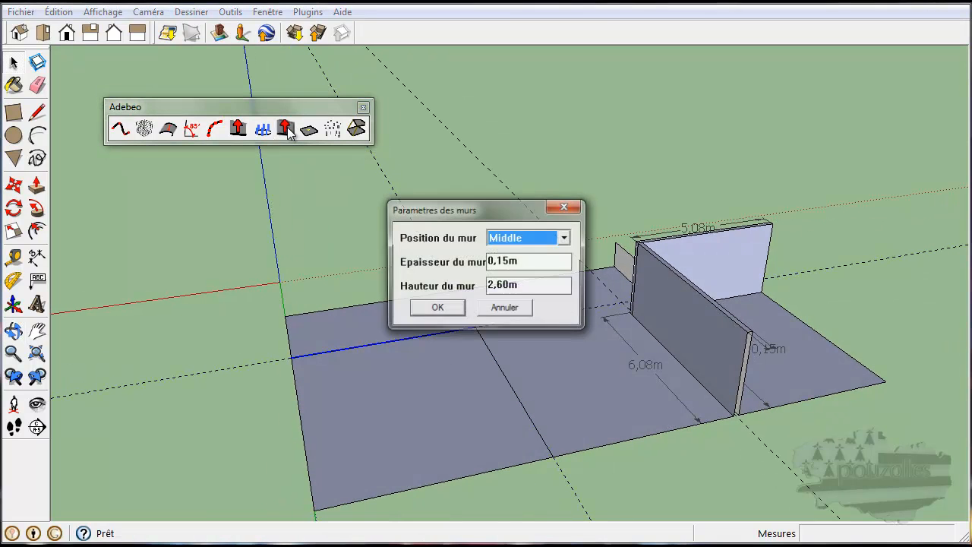
{"action": "left_click", "coordinate": [438, 306]}
{"action": "left_click", "coordinate": [499, 365]}
{"action": "left_click", "coordinate": [285, 130]}
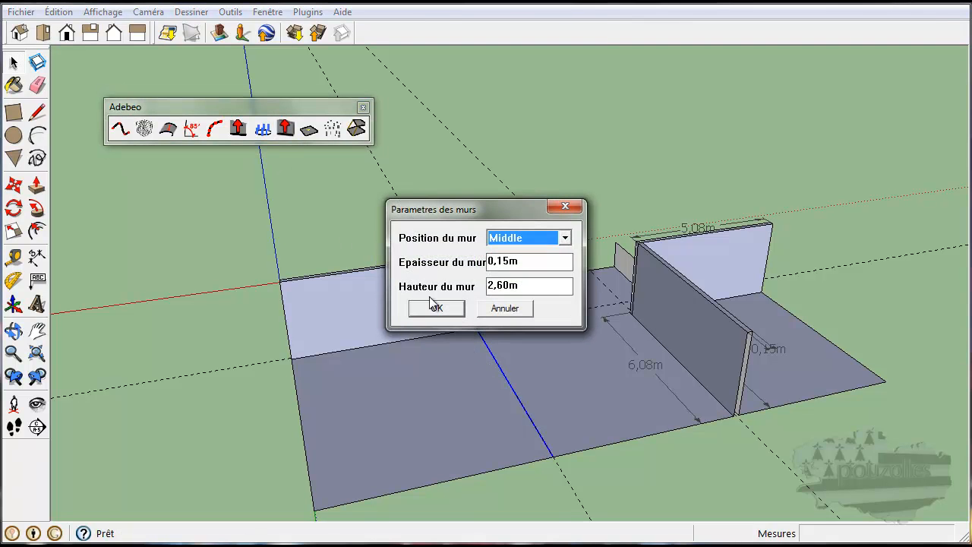
{"action": "left_click", "coordinate": [448, 309]}
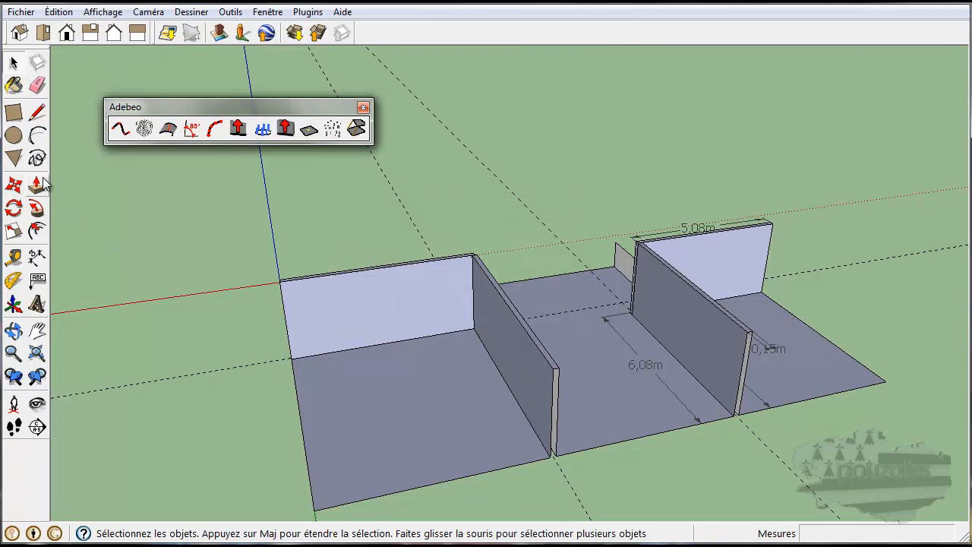
- Dimension the inner base length of the new wall running from the rectangle's free short edge to the corner
{"action": "left_click", "coordinate": [36, 259]}
{"action": "left_click", "coordinate": [473, 328]}
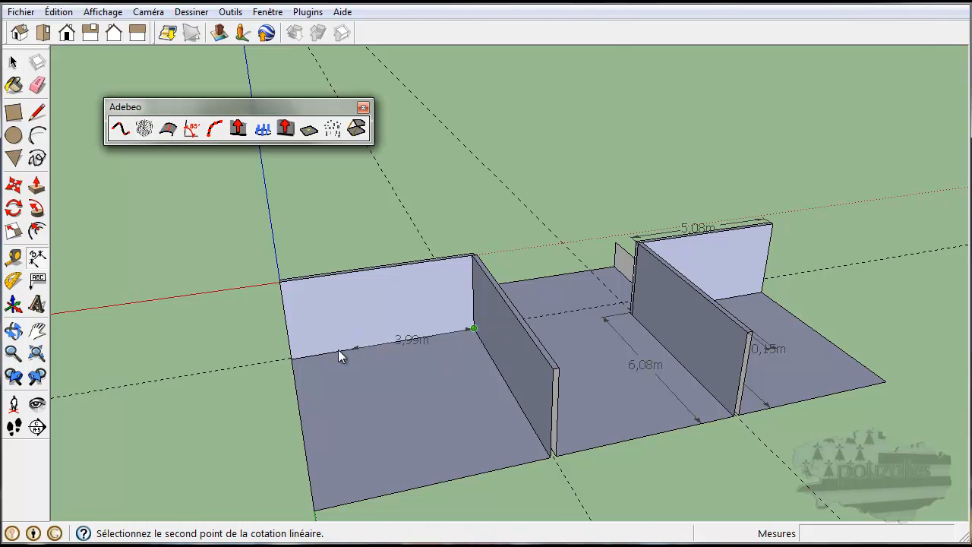
{"action": "left_click", "coordinate": [290, 358]}
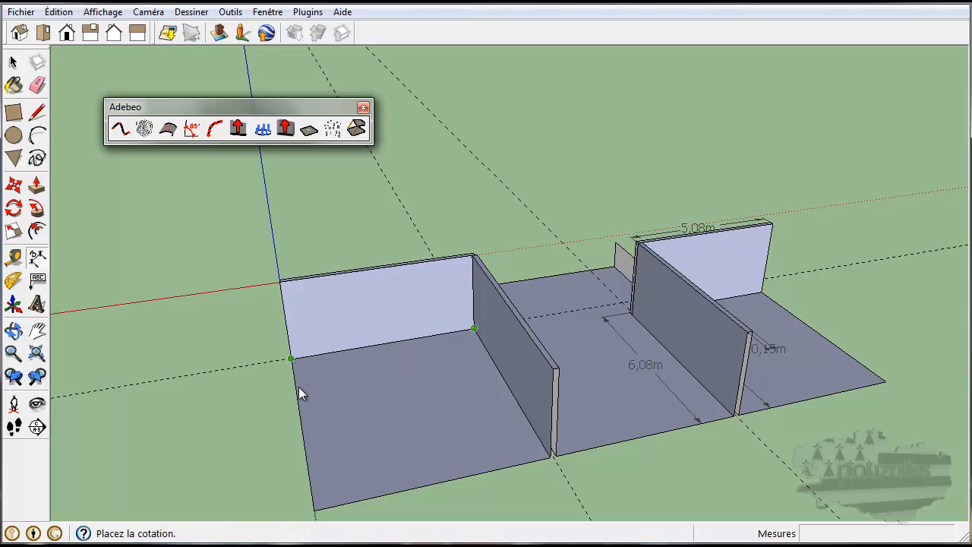
{"action": "left_click", "coordinate": [312, 378]}
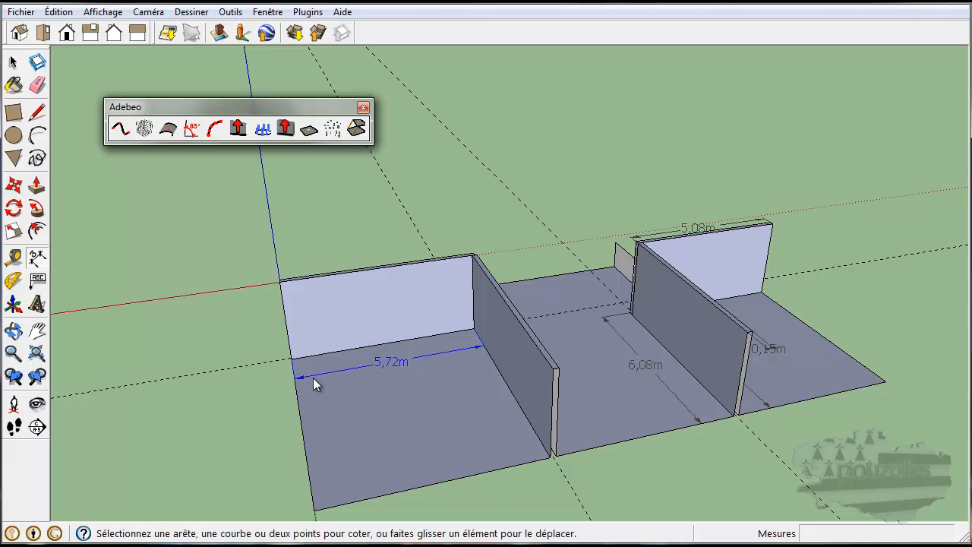
- Dimension the inner base length of the other new wall, from the corner to the rectangle's near long edge
{"action": "left_click", "coordinate": [472, 328]}
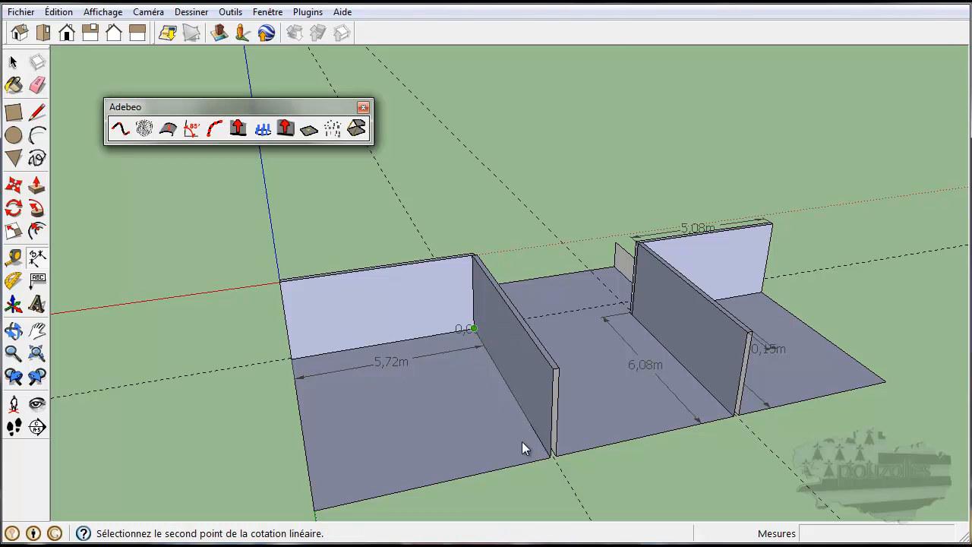
{"action": "left_click", "coordinate": [546, 459]}
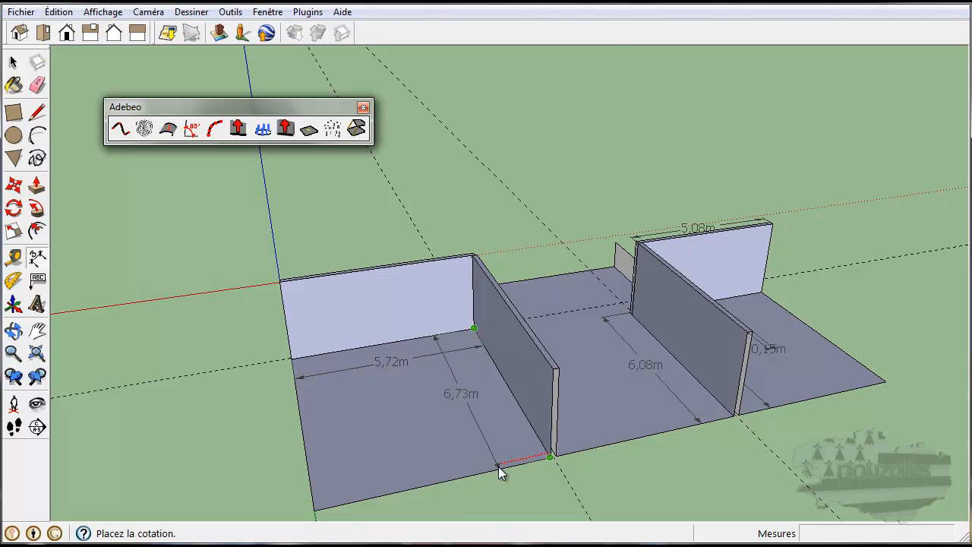
{"action": "left_click", "coordinate": [498, 466]}
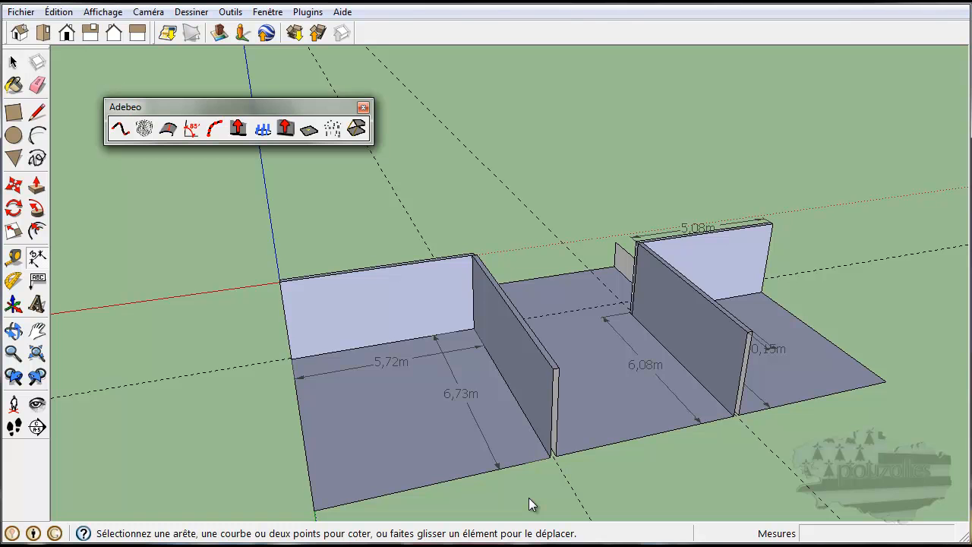
- Draw a rectangle of about 6,21 m by 10,05 m on the empty ground behind the walls and delete its face
{"action": "middle_click_drag", "start_coordinate": [530, 486], "coordinate": [493, 471]}
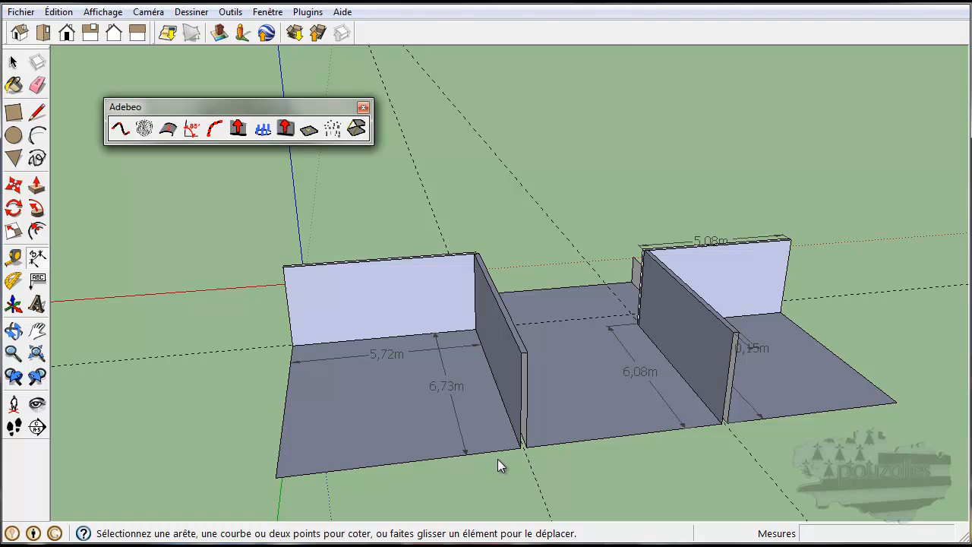
{"action": "middle_click_drag", "start_coordinate": [581, 434], "coordinate": [603, 362]}
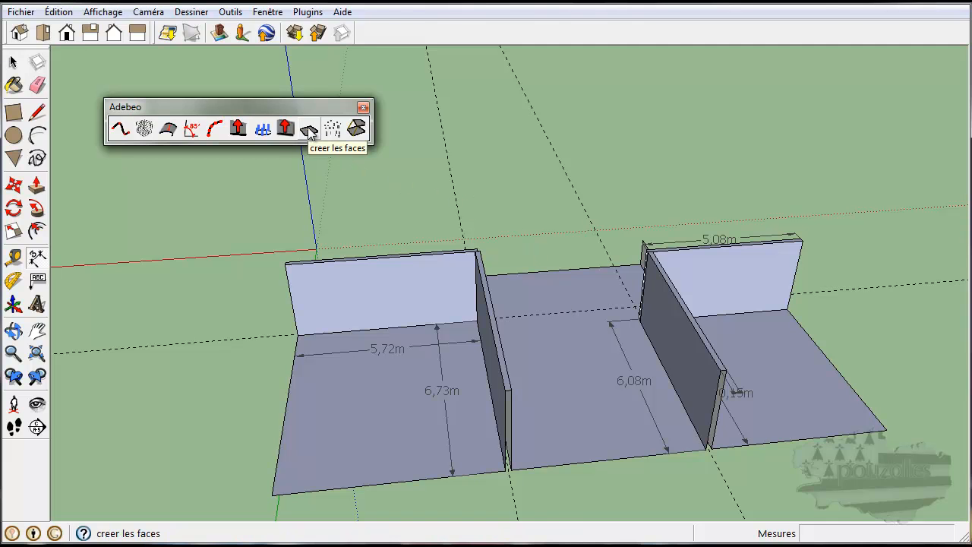
{"action": "left_click", "coordinate": [12, 112]}
{"action": "left_click", "coordinate": [567, 102]}
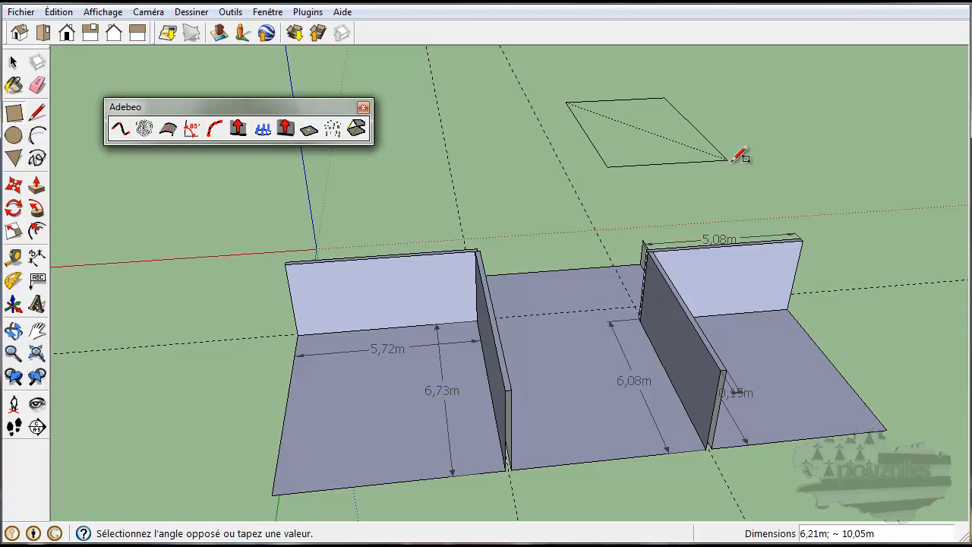
{"action": "left_click", "coordinate": [728, 161]}
{"action": "left_click", "coordinate": [13, 62]}
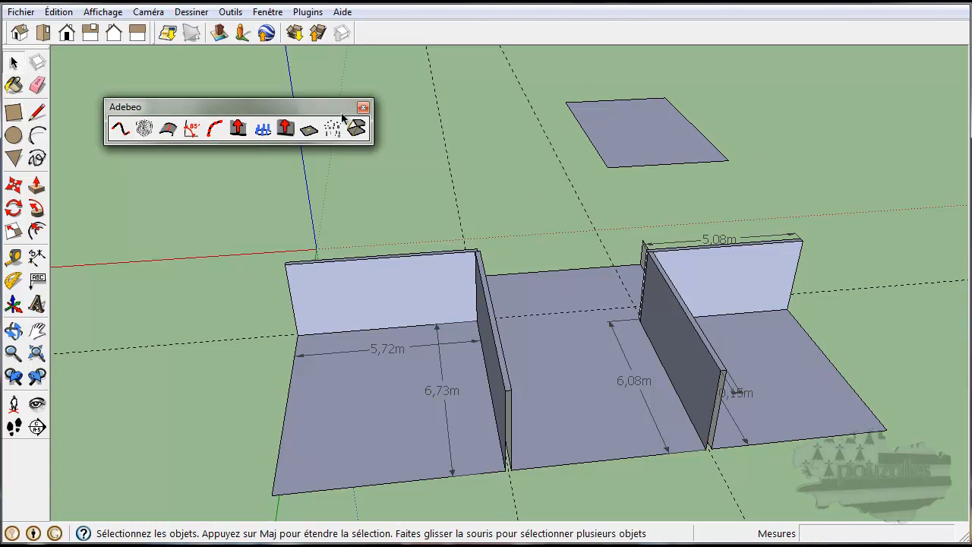
{"action": "key", "text": "Delete"}
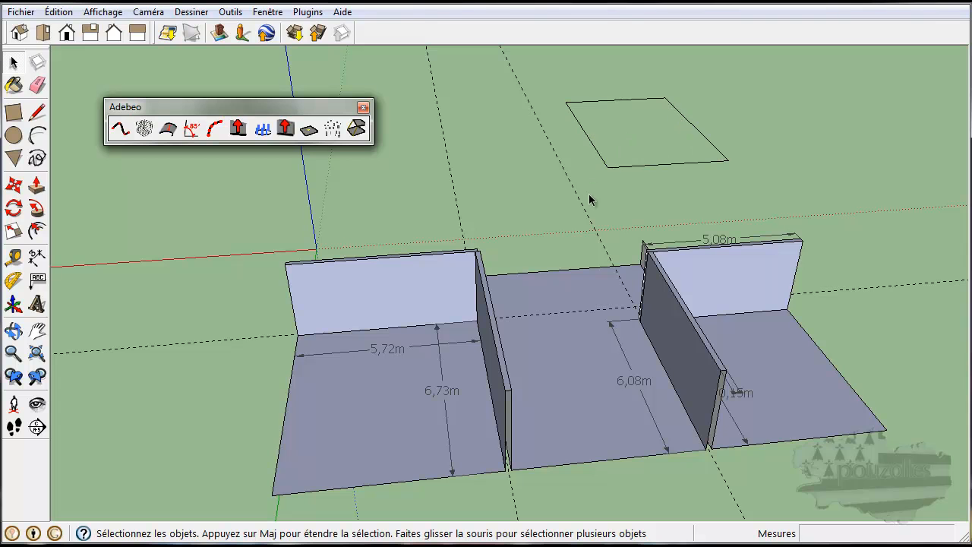
- Select the four edges of the empty rectangle and regenerate its face with the Adebeo face creation tool
{"action": "middle_click_drag", "start_coordinate": [641, 158], "coordinate": [557, 177]}
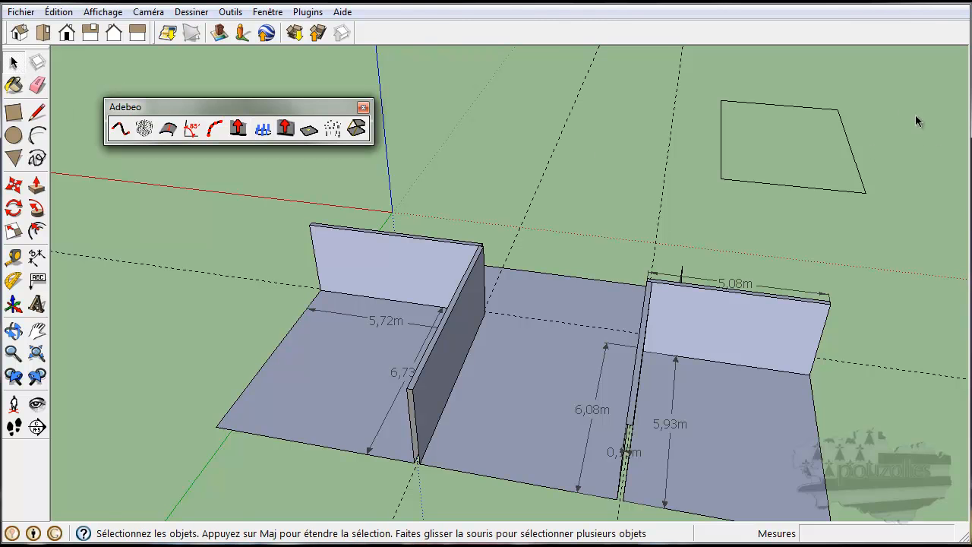
{"action": "left_click_drag", "start_coordinate": [690, 183], "coordinate": [671, 186]}
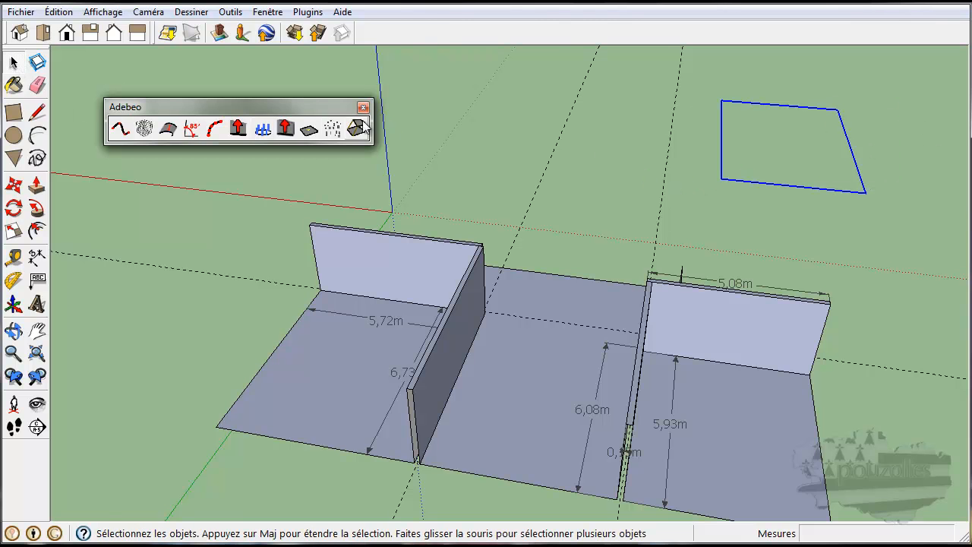
{"action": "left_click", "coordinate": [309, 130]}
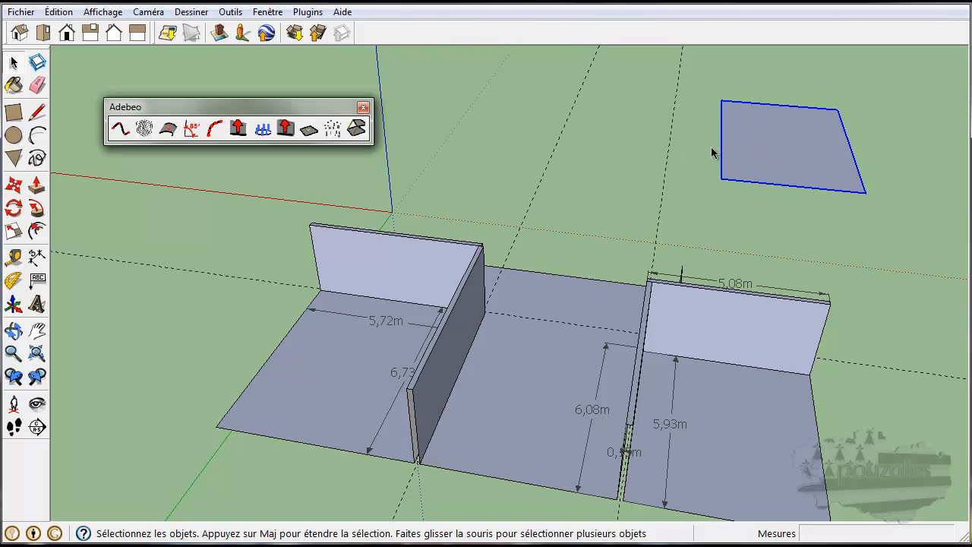
- Try to run the Adebeo random matrix tool on the selected rectangle edges
{"action": "middle_click_drag", "start_coordinate": [553, 157], "coordinate": [607, 416]}
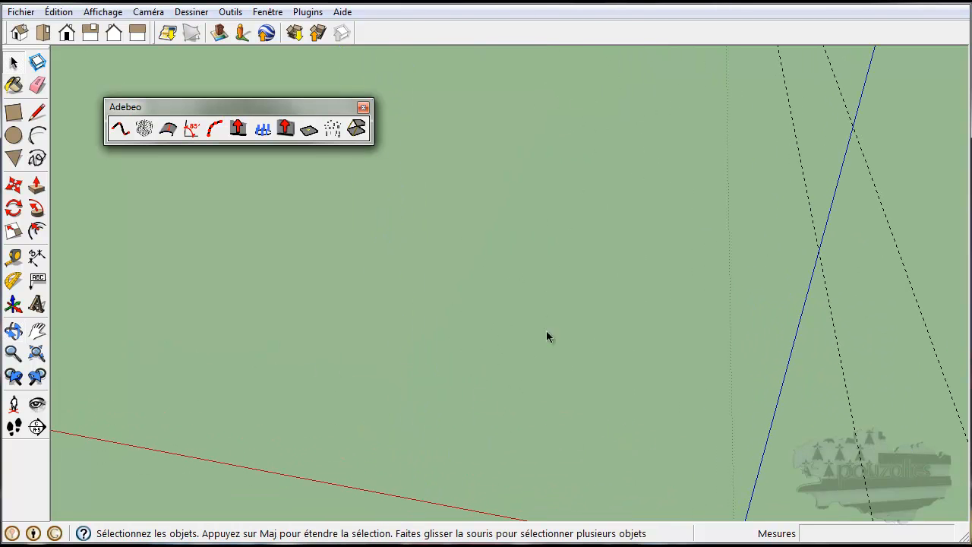
{"action": "left_click", "coordinate": [334, 130]}
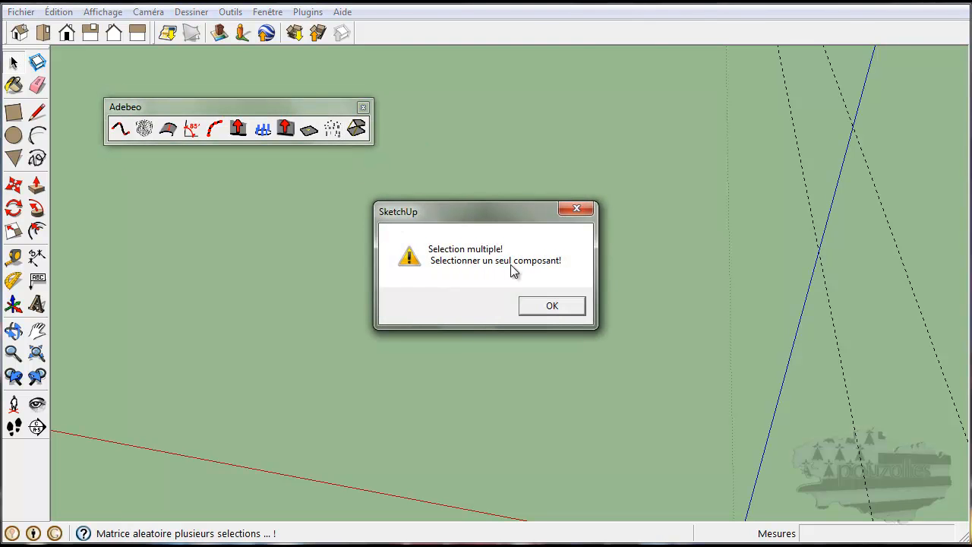
{"action": "left_click", "coordinate": [550, 307]}
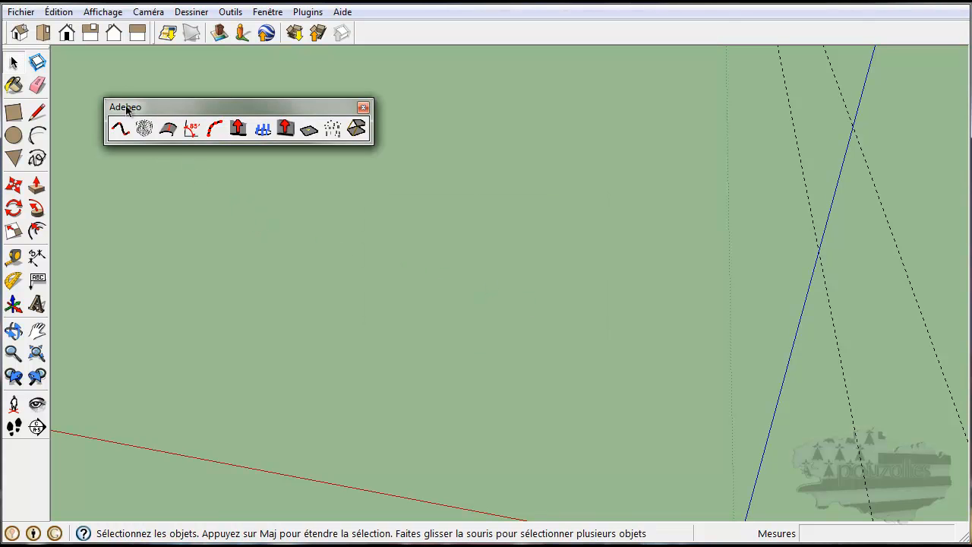
- Insert the Banc component from the Échantillon de composants collection into an empty area of the model
{"action": "left_click", "coordinate": [265, 12]}
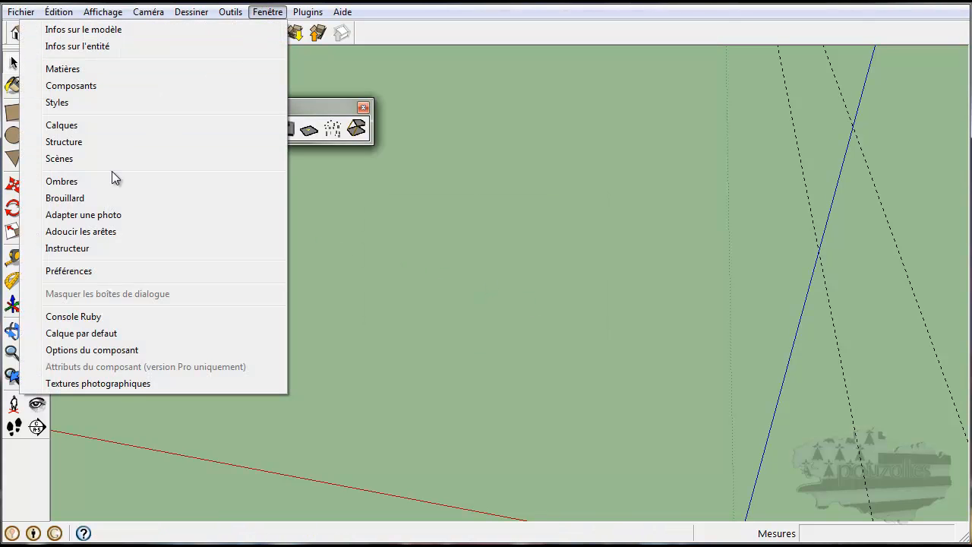
{"action": "left_click", "coordinate": [89, 85]}
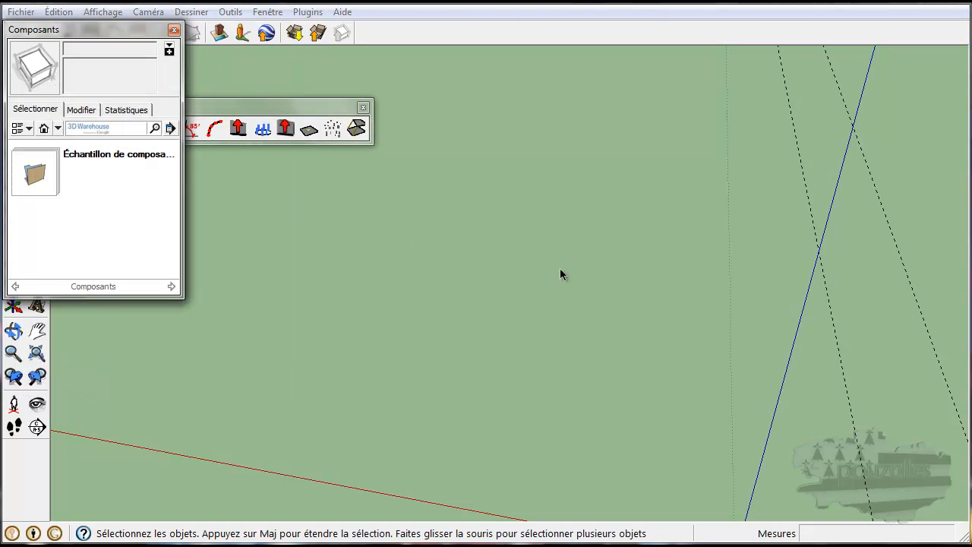
{"action": "left_click", "coordinate": [35, 176]}
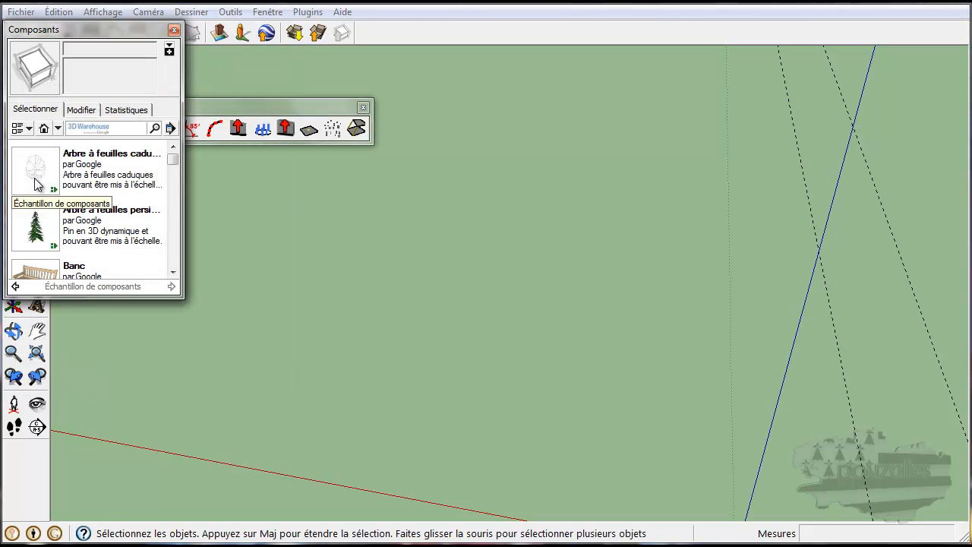
{"action": "left_click", "coordinate": [83, 268]}
{"action": "left_click", "coordinate": [426, 261]}
{"action": "scroll", "coordinate": [414, 250], "scroll_direction": "up", "scroll_amount": 4}
{"action": "scroll", "coordinate": [418, 246], "scroll_direction": "up", "scroll_amount": 5}
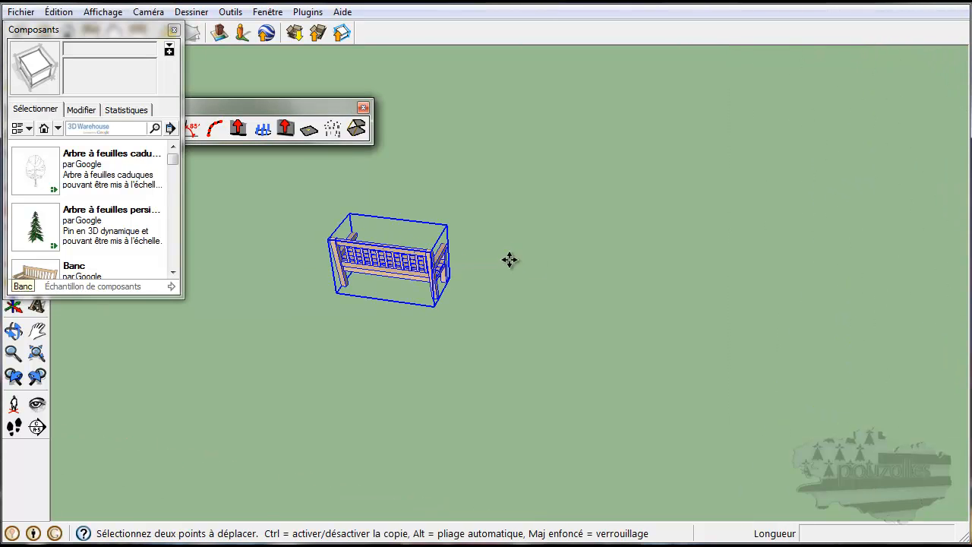
- Create a random matrix of the bench with Y spacing 0 and 0 copies on Y, gluing the copies to the nearest face
{"action": "left_click", "coordinate": [332, 129]}
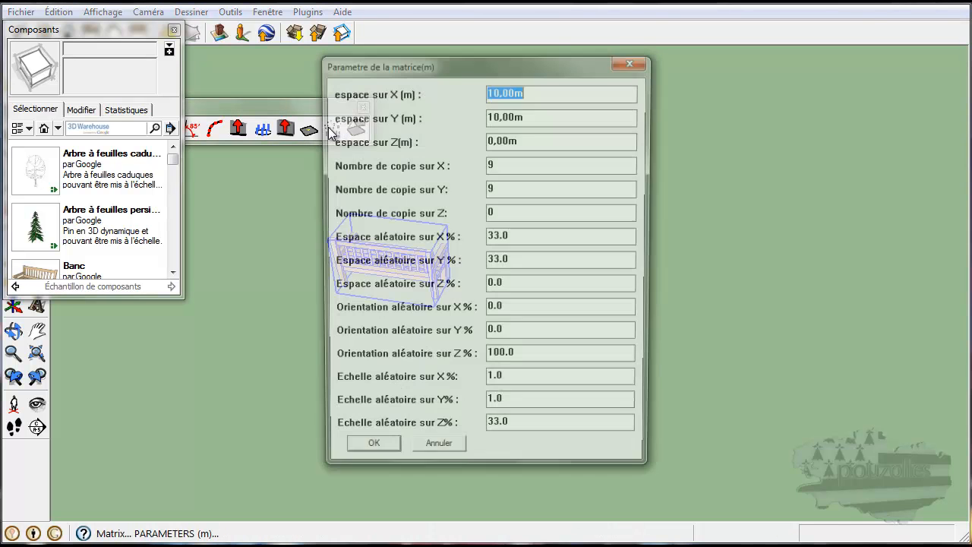
{"action": "left_click_drag", "start_coordinate": [529, 72], "coordinate": [745, 73]}
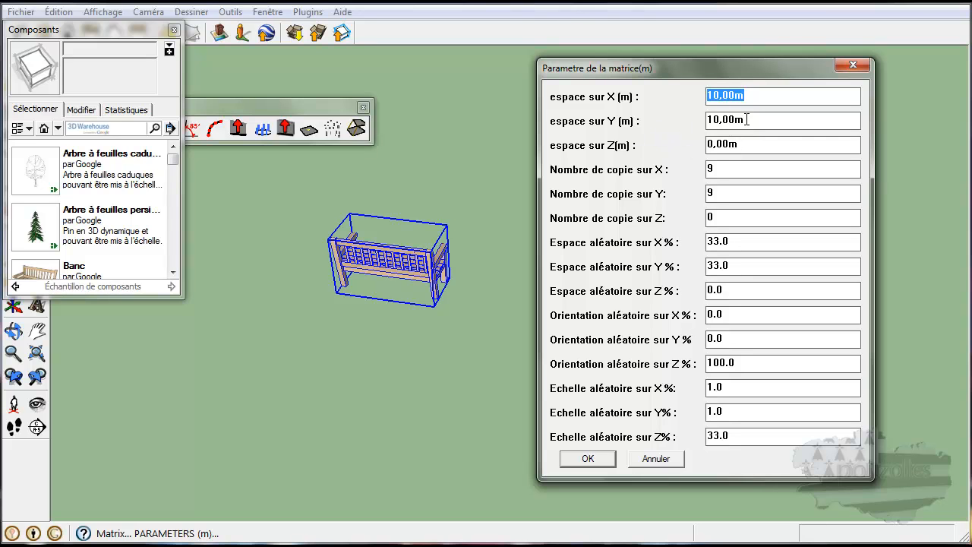
{"action": "left_click_drag", "start_coordinate": [747, 120], "coordinate": [704, 120]}
{"action": "type", "text": "0"}
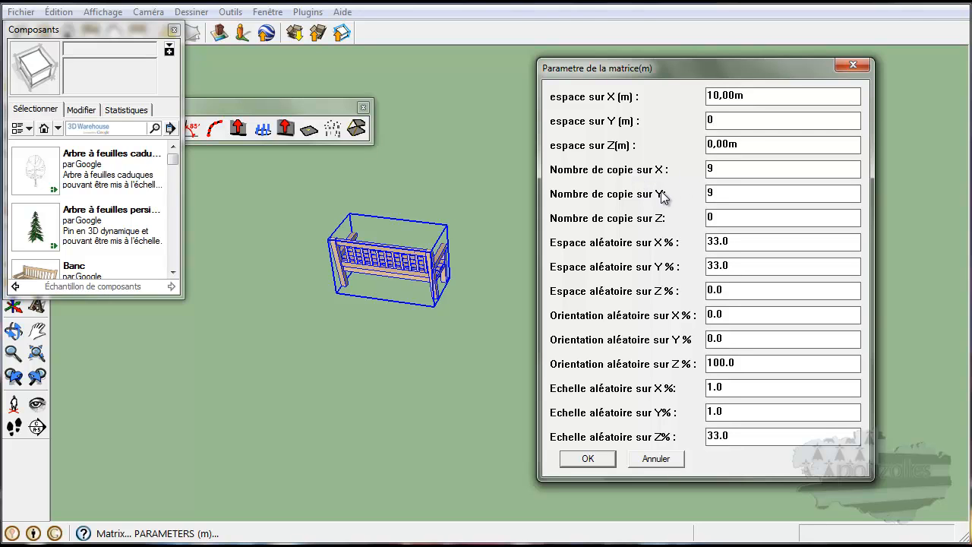
{"action": "double_click", "coordinate": [714, 192]}
{"action": "type", "text": "0"}
{"action": "left_click", "coordinate": [598, 461]}
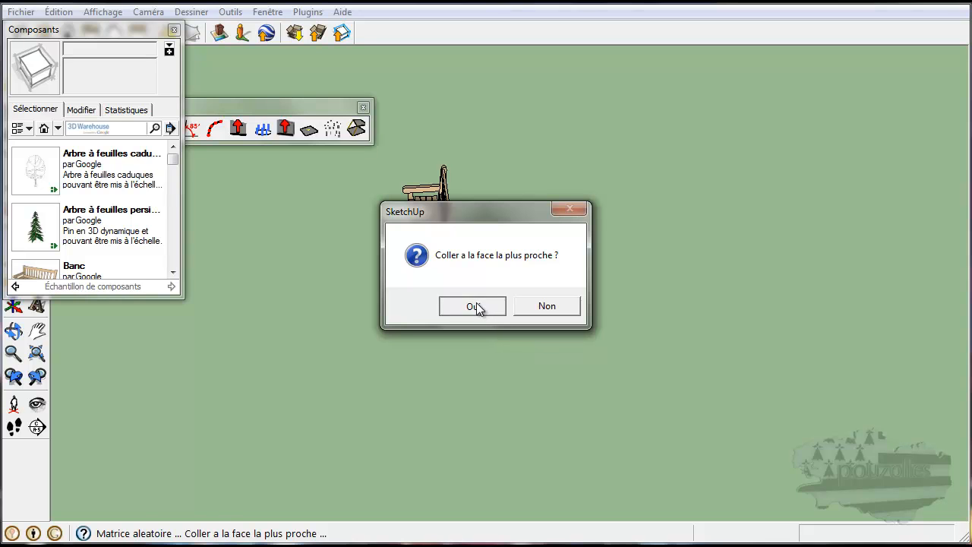
{"action": "left_click", "coordinate": [476, 303]}
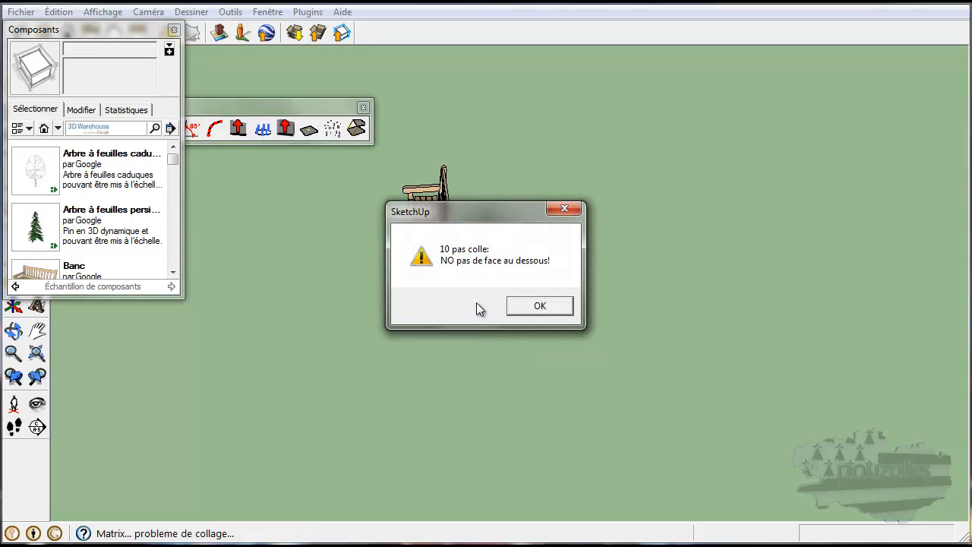
{"action": "left_click", "coordinate": [539, 305]}
{"action": "middle_click_drag", "start_coordinate": [412, 319], "coordinate": [668, 287]}
{"action": "scroll", "coordinate": [467, 287], "scroll_direction": "down", "scroll_amount": 3}
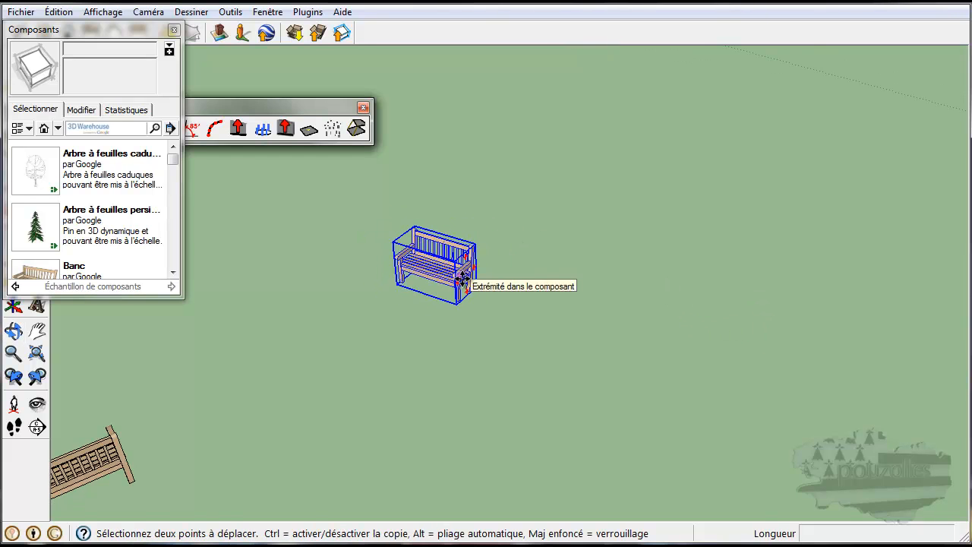
- Examine the distribution and orientation of the randomly copied benches across the model
{"action": "scroll", "coordinate": [455, 296], "scroll_direction": "down", "scroll_amount": 6}
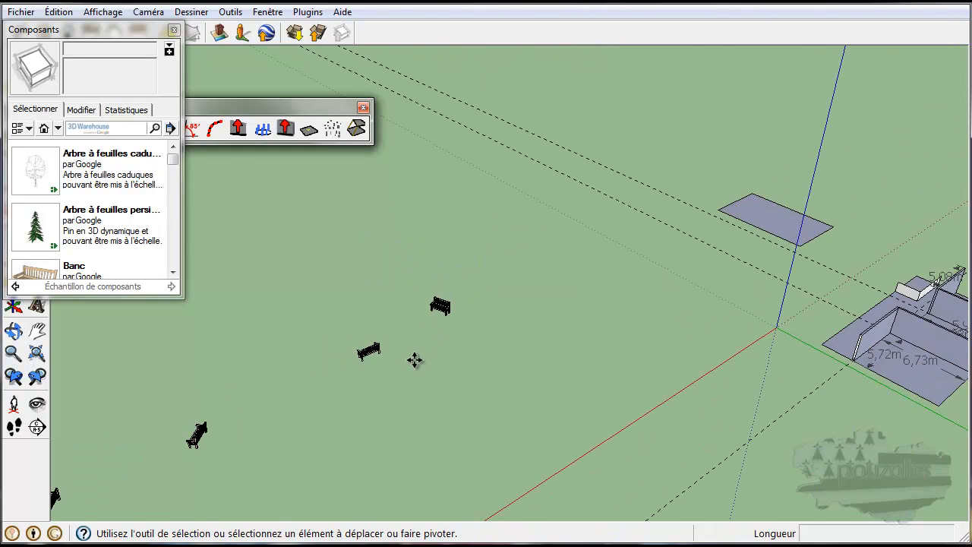
{"action": "scroll", "coordinate": [408, 375], "scroll_direction": "down", "scroll_amount": 5}
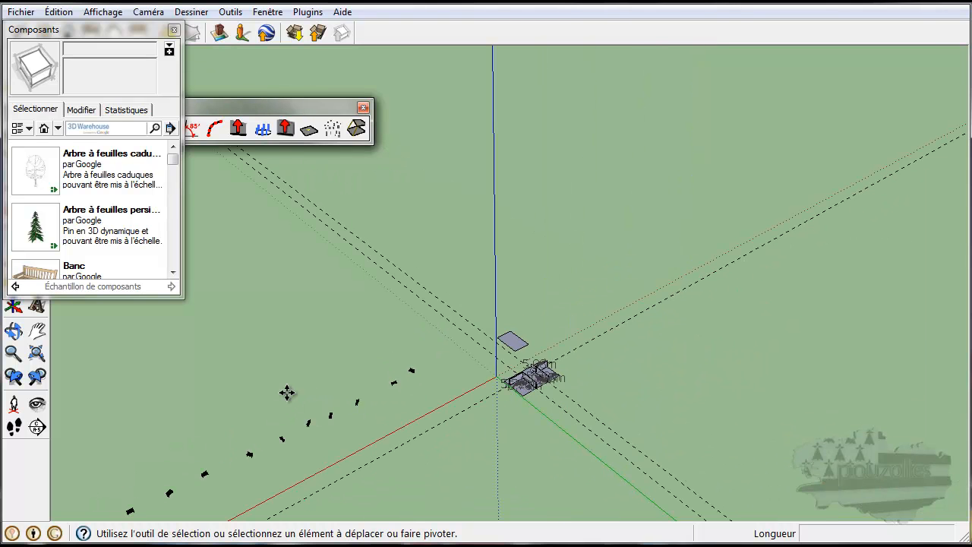
{"action": "middle_click_drag", "start_coordinate": [282, 390], "coordinate": [423, 275]}
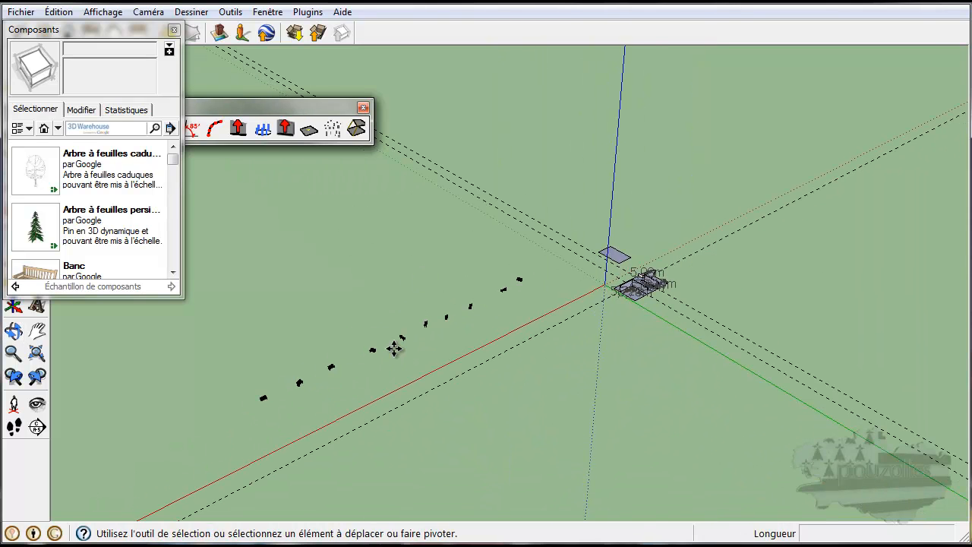
{"action": "scroll", "coordinate": [392, 347], "scroll_direction": "up", "scroll_amount": 3}
{"action": "scroll", "coordinate": [395, 347], "scroll_direction": "up", "scroll_amount": 1}
{"action": "middle_click_drag", "start_coordinate": [375, 361], "coordinate": [445, 330]}
{"action": "scroll", "coordinate": [446, 331], "scroll_direction": "up", "scroll_amount": 4}
{"action": "scroll", "coordinate": [447, 331], "scroll_direction": "down", "scroll_amount": 4}
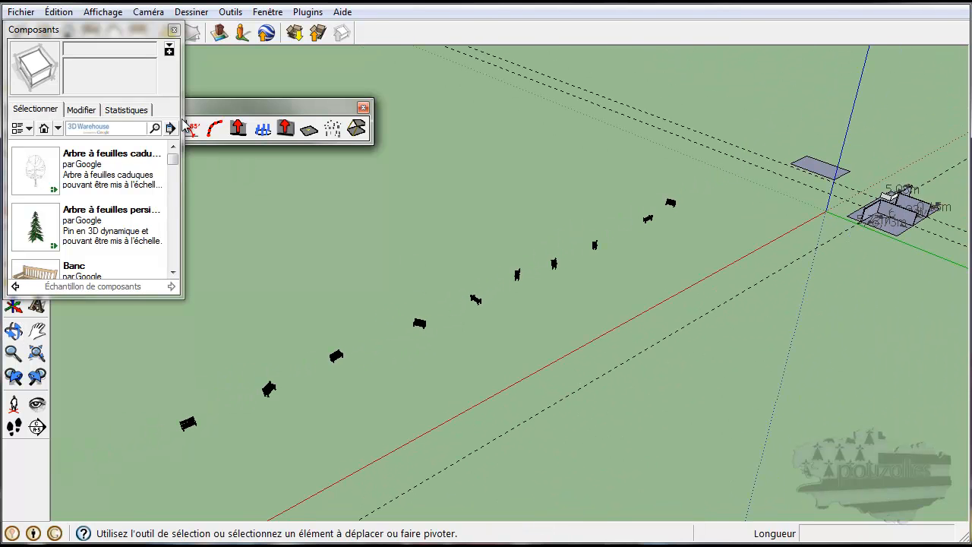
- Close the component browser, select the whole row of benches and delete it
{"action": "left_click", "coordinate": [173, 30]}
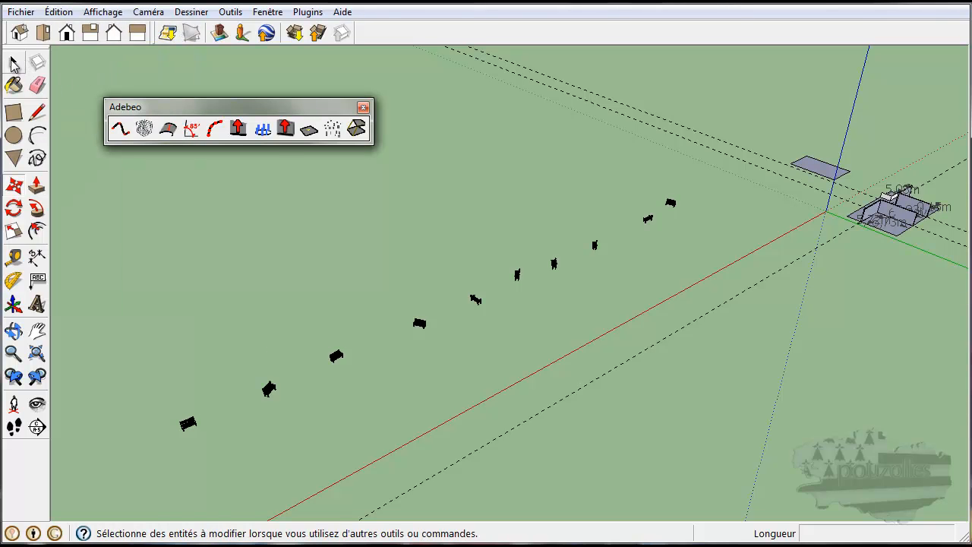
{"action": "left_click", "coordinate": [13, 62]}
{"action": "left_click_drag", "start_coordinate": [698, 180], "coordinate": [560, 275]}
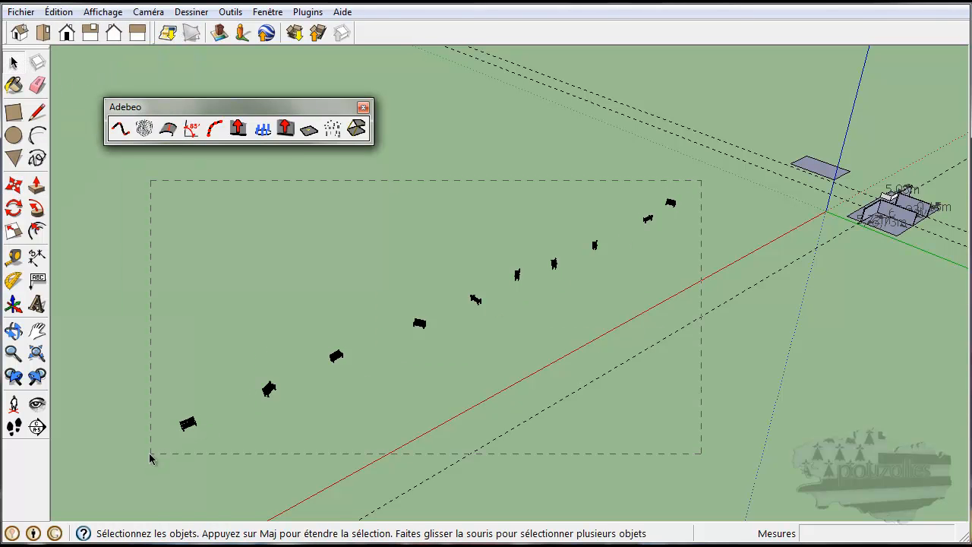
{"action": "left_click_drag", "start_coordinate": [150, 455], "coordinate": [149, 456]}
{"action": "key", "text": "Delete"}
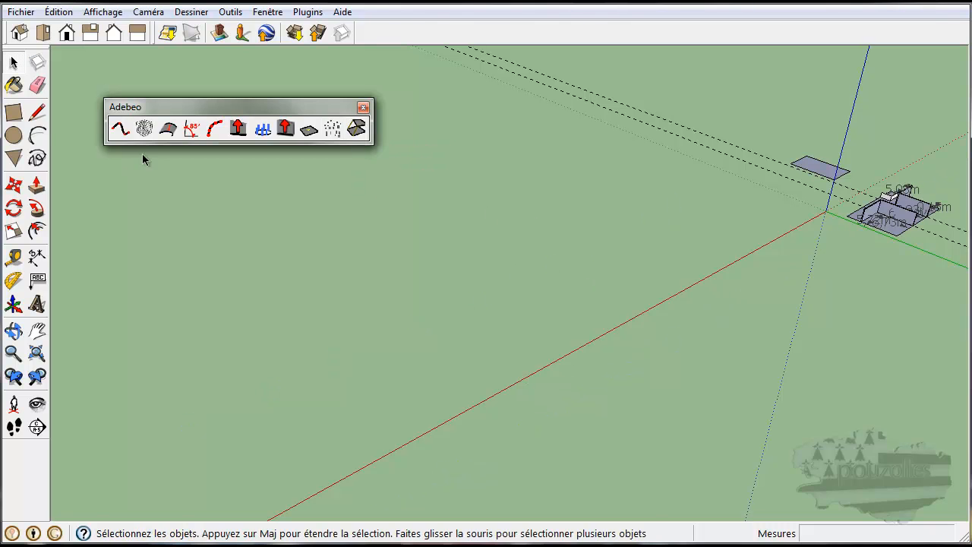
- Draw two separate circles in the empty ground area, the second with a radius of about 6.87 m
{"action": "left_click", "coordinate": [14, 135]}
{"action": "left_click", "coordinate": [338, 341]}
{"action": "left_click", "coordinate": [384, 331]}
{"action": "left_click", "coordinate": [572, 291]}
{"action": "left_click", "coordinate": [616, 282]}
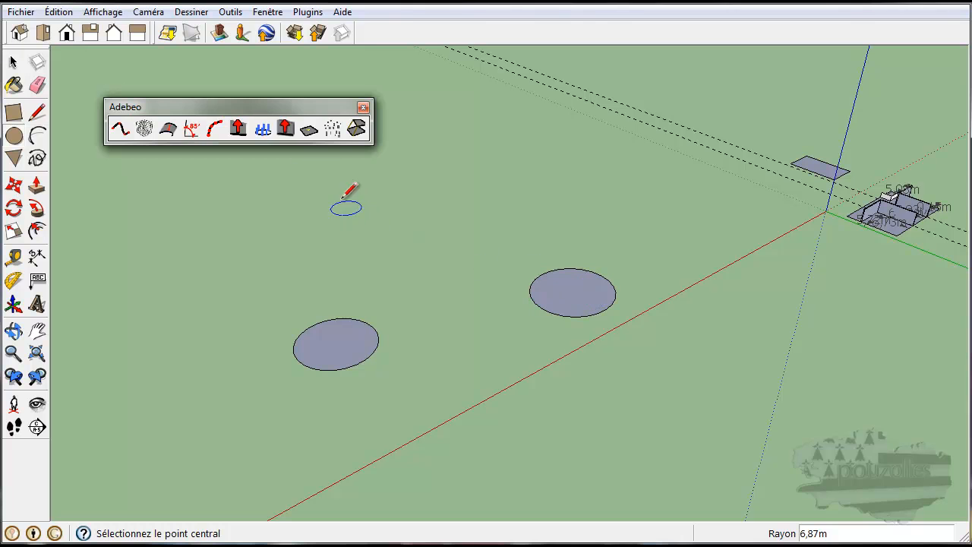
- Try to connect the two circles with the Adebeo face-linking tool while their faces and edges are all selected
{"action": "left_click", "coordinate": [19, 63]}
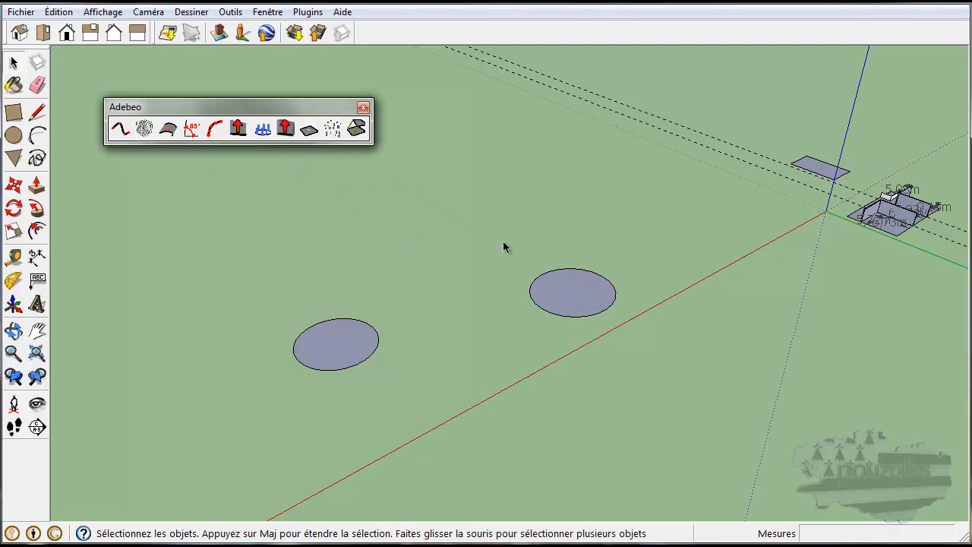
{"action": "left_click_drag", "start_coordinate": [282, 400], "coordinate": [630, 258]}
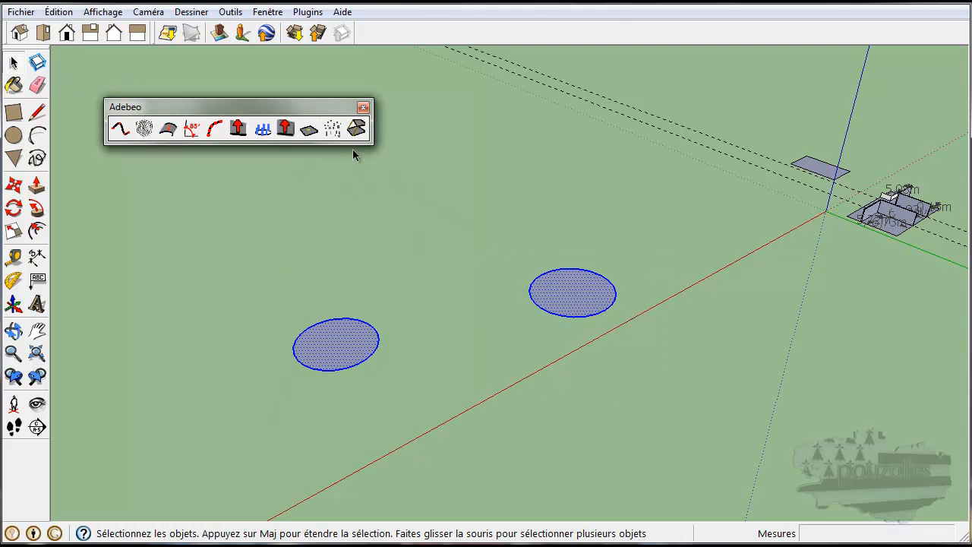
{"action": "left_click", "coordinate": [356, 128]}
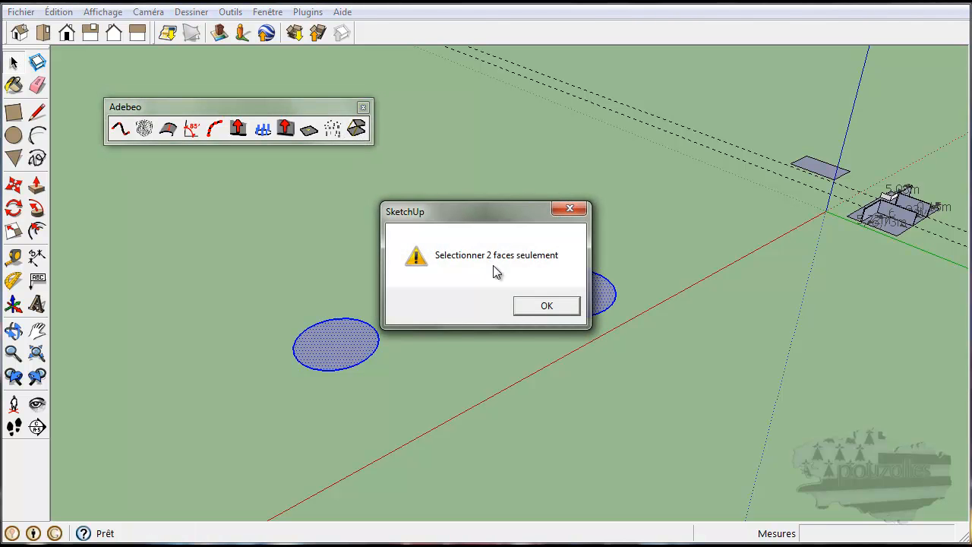
{"action": "left_click", "coordinate": [552, 305]}
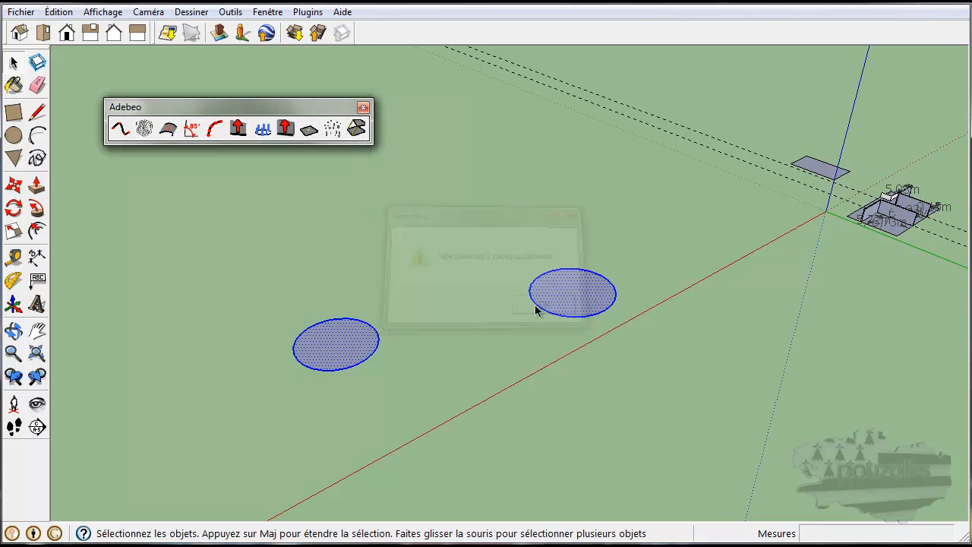
- Select only the two circle faces and connect them with the Adebeo face-linking tool
{"action": "left_click", "coordinate": [339, 341]}
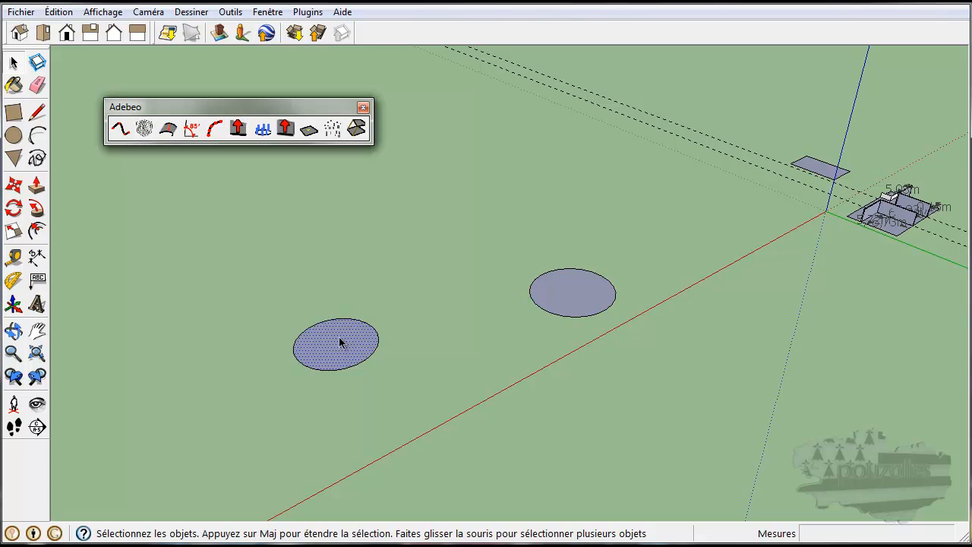
{"action": "left_click", "coordinate": [363, 133]}
{"action": "middle_click_drag", "start_coordinate": [478, 399], "coordinate": [451, 443]}
{"action": "scroll", "coordinate": [449, 437], "scroll_direction": "up", "scroll_amount": 3}
{"action": "scroll", "coordinate": [449, 436], "scroll_direction": "down", "scroll_amount": 2}
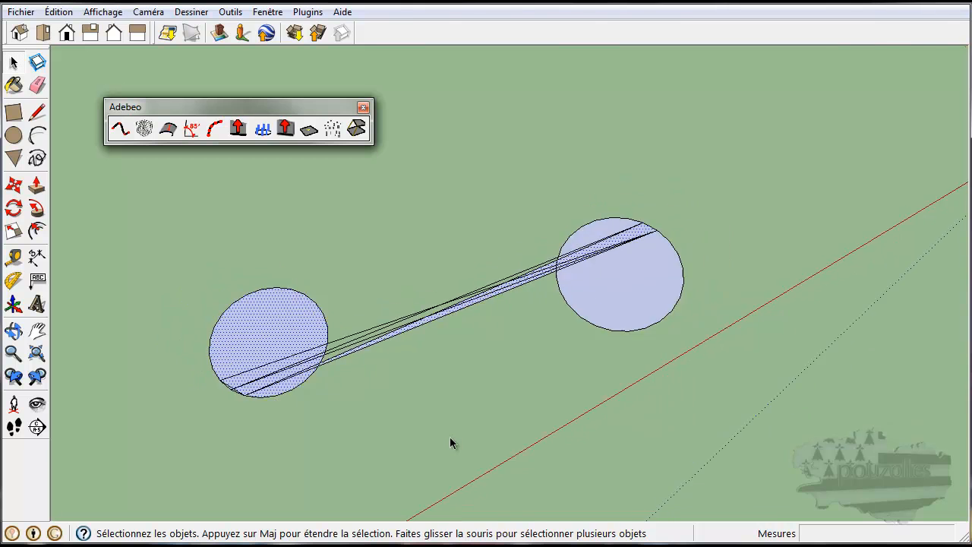
- Draw two separate squares beyond the linked circles, the second about 6.72 m by 6.72 m
{"action": "left_click", "coordinate": [12, 111]}
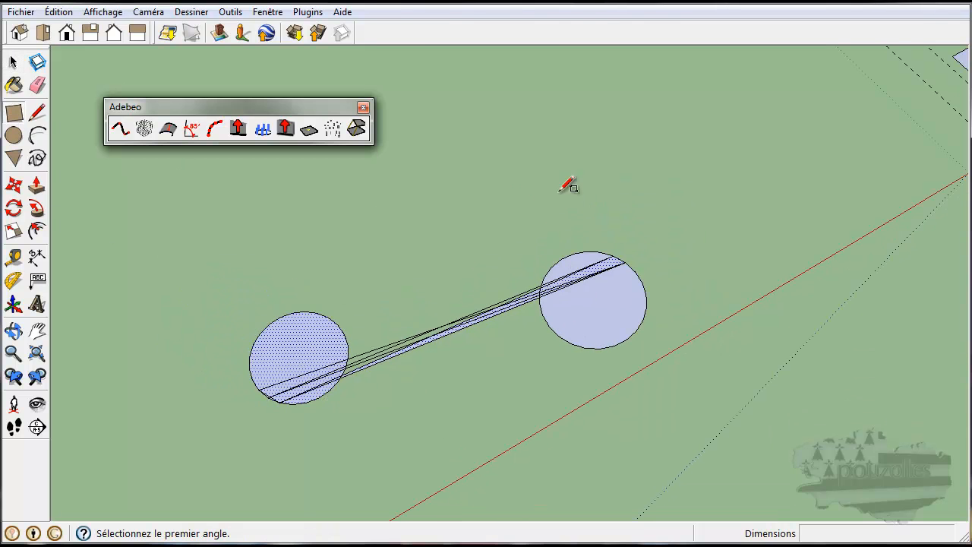
{"action": "left_click", "coordinate": [503, 173]}
{"action": "left_click", "coordinate": [571, 192]}
{"action": "left_click", "coordinate": [753, 142]}
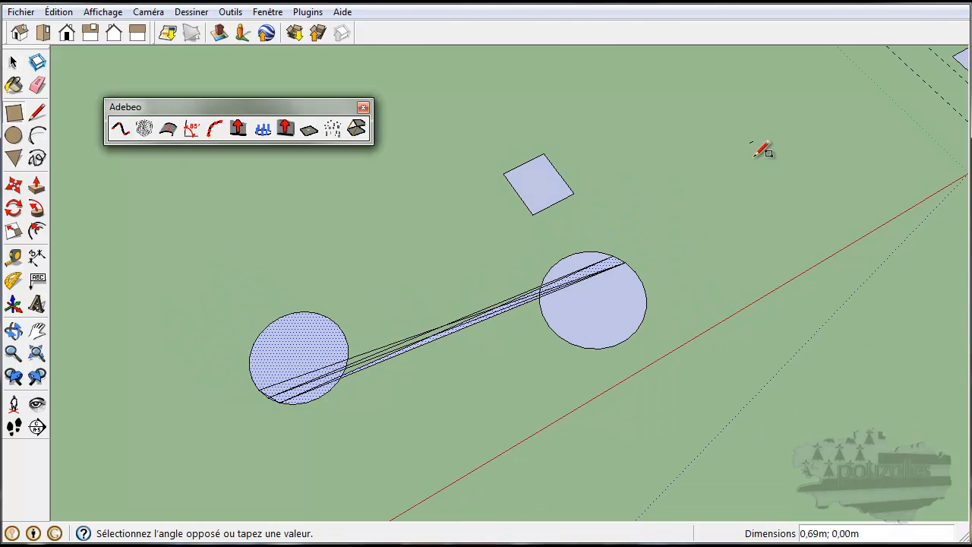
{"action": "left_click", "coordinate": [745, 198]}
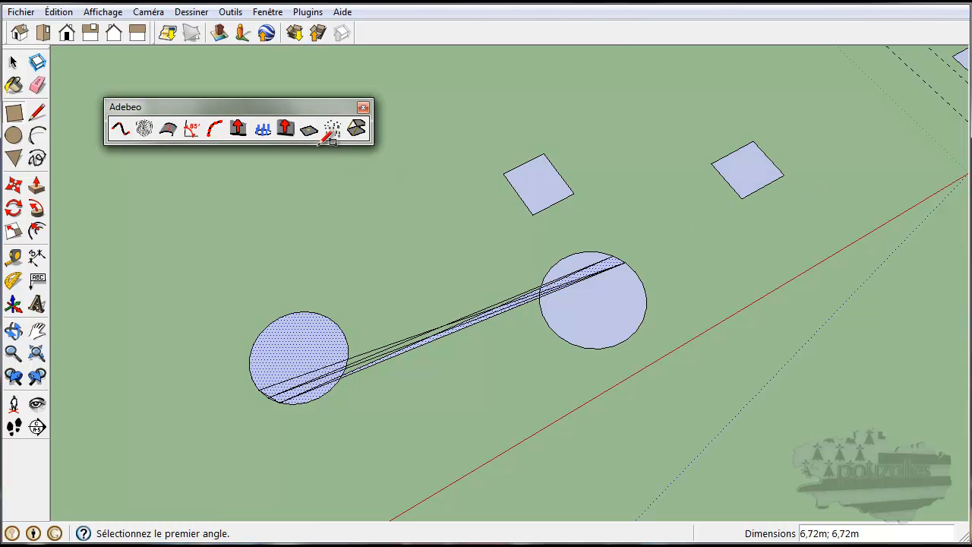
- Try to link the two squares with the Adebeo face-linking tool while the linked circle geometry is also selected
{"action": "left_click", "coordinate": [13, 62]}
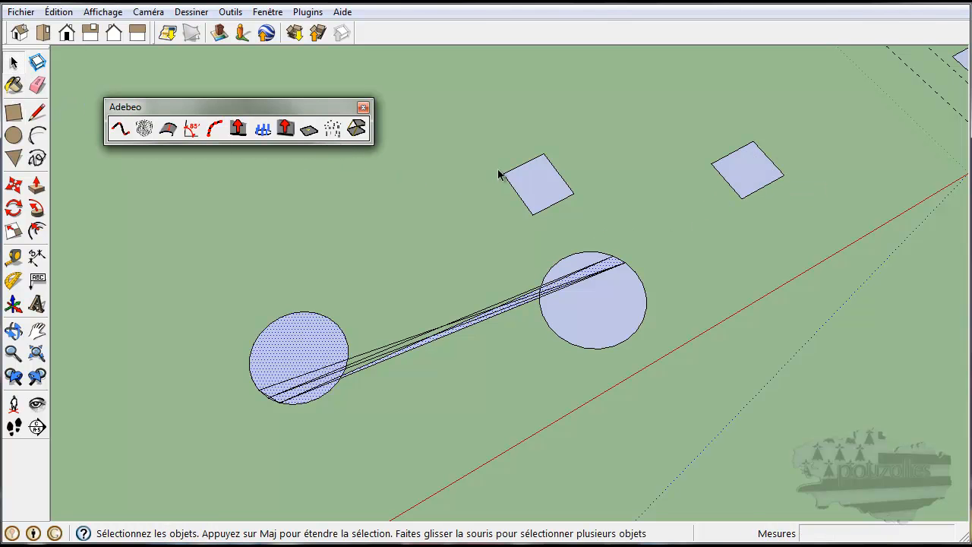
{"action": "left_click", "coordinate": [355, 129]}
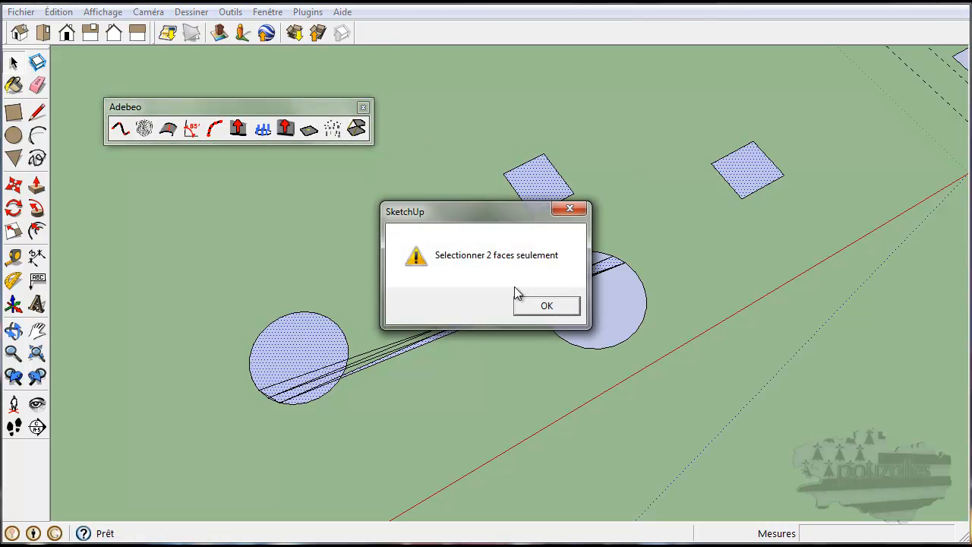
{"action": "left_click", "coordinate": [547, 307]}
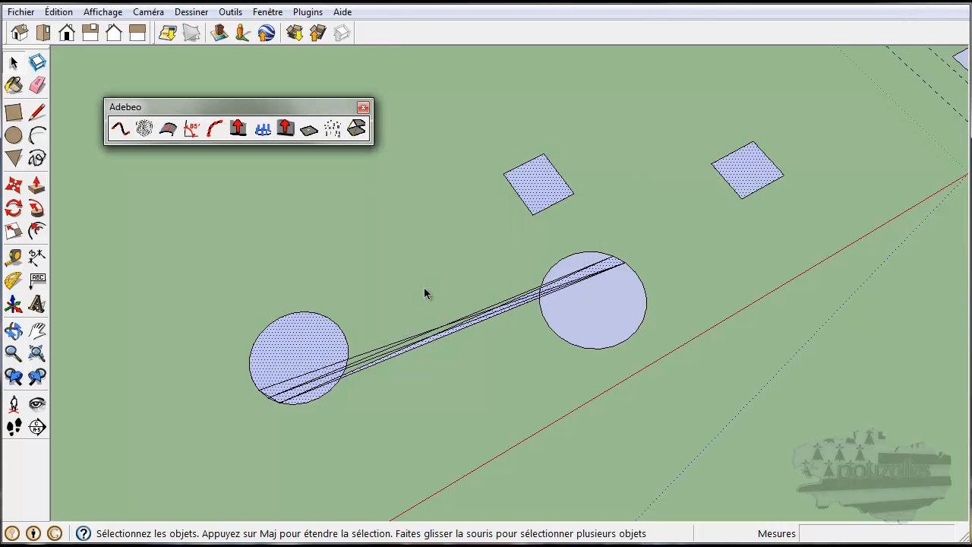
- Select only the two square faces and connect them with the Adebeo face-linking tool
{"action": "left_click", "coordinate": [537, 181]}
{"action": "left_click", "coordinate": [357, 129]}
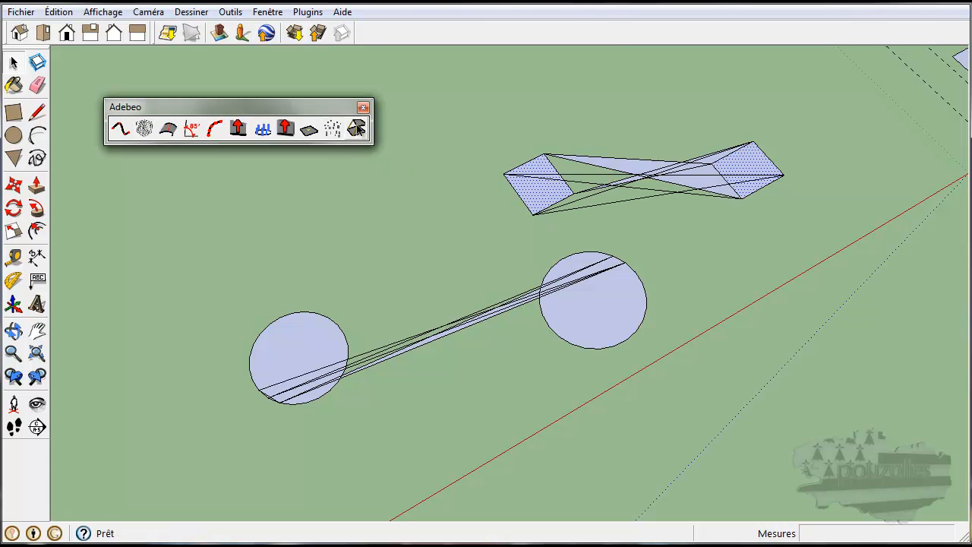
{"action": "middle_click_drag", "start_coordinate": [755, 279], "coordinate": [712, 308]}
{"action": "scroll", "coordinate": [714, 319], "scroll_direction": "down", "scroll_amount": 5}
{"action": "middle_click_drag", "start_coordinate": [711, 346], "coordinate": [603, 193]}
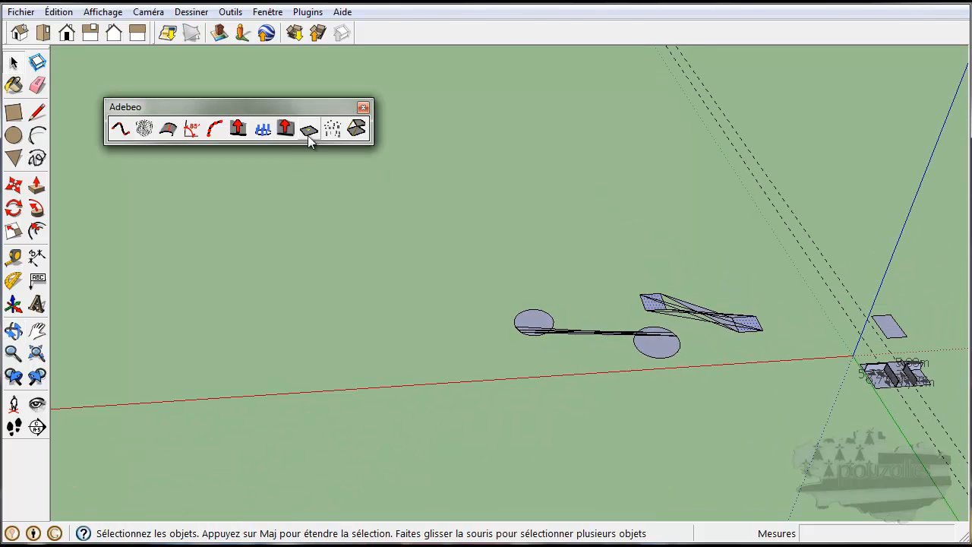
- Draw a rectangle on the ground beside the red axis, well away from the linked circles and squares
{"action": "left_click", "coordinate": [13, 112]}
{"action": "left_click", "coordinate": [223, 341]}
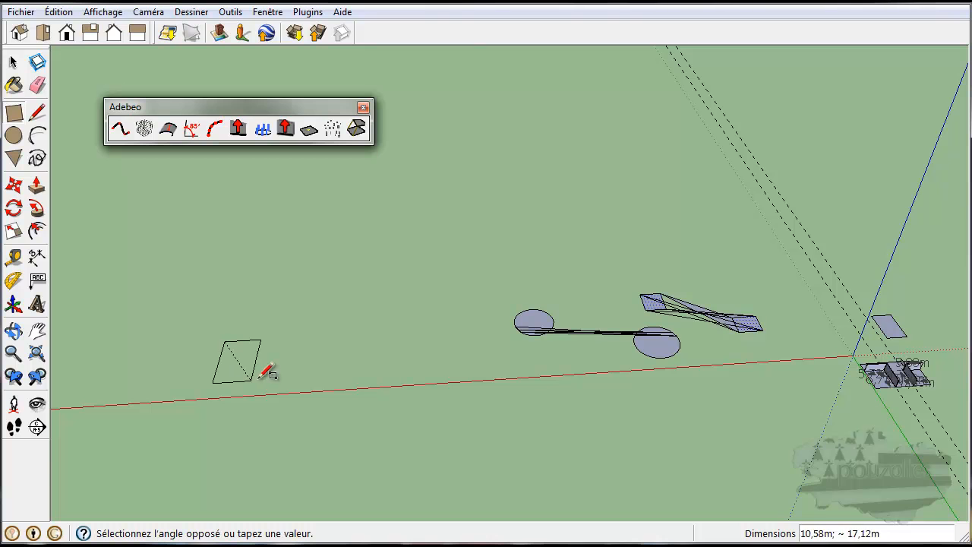
{"action": "left_click", "coordinate": [289, 379]}
{"action": "middle_click_drag", "start_coordinate": [343, 374], "coordinate": [364, 298]}
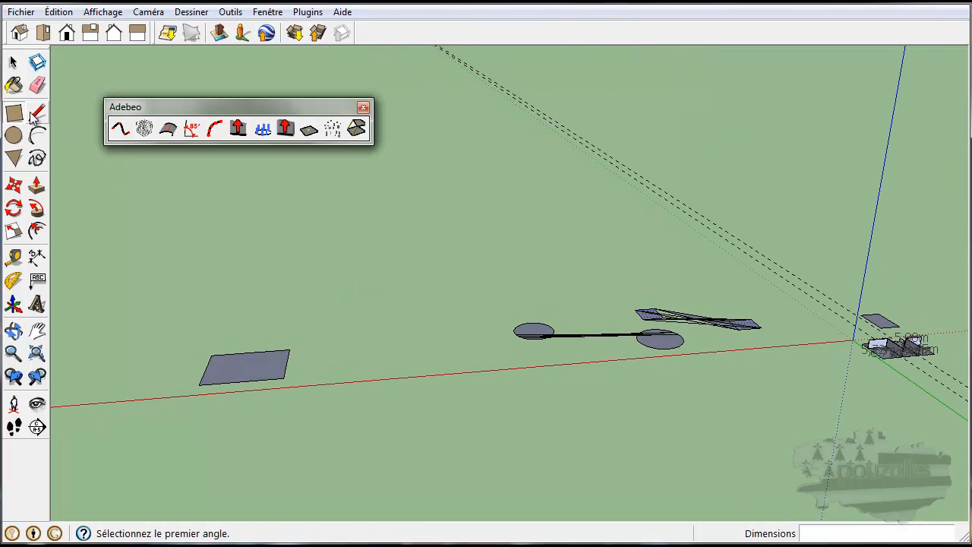
{"action": "left_click", "coordinate": [14, 184]}
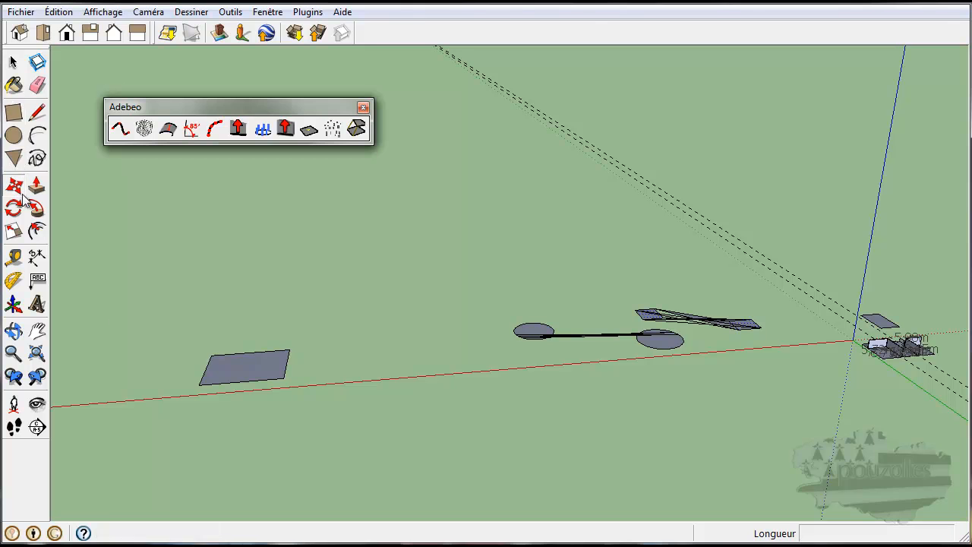
{"action": "left_click", "coordinate": [212, 355]}
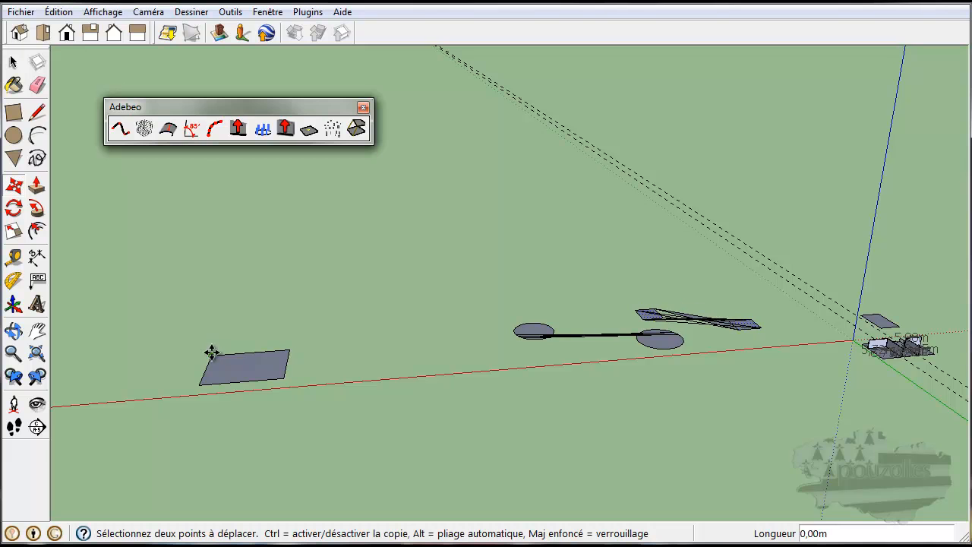
{"action": "left_click", "coordinate": [212, 353]}
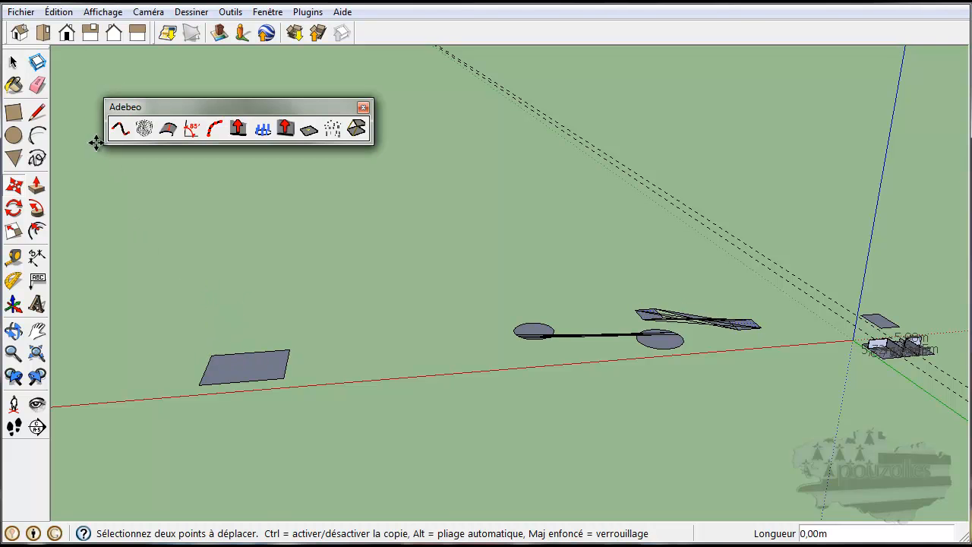
- Select the new rectangle with its edges and move it straight up along the blue axis by about 30 m
{"action": "left_click", "coordinate": [15, 64]}
{"action": "left_click_drag", "start_coordinate": [187, 399], "coordinate": [154, 408]}
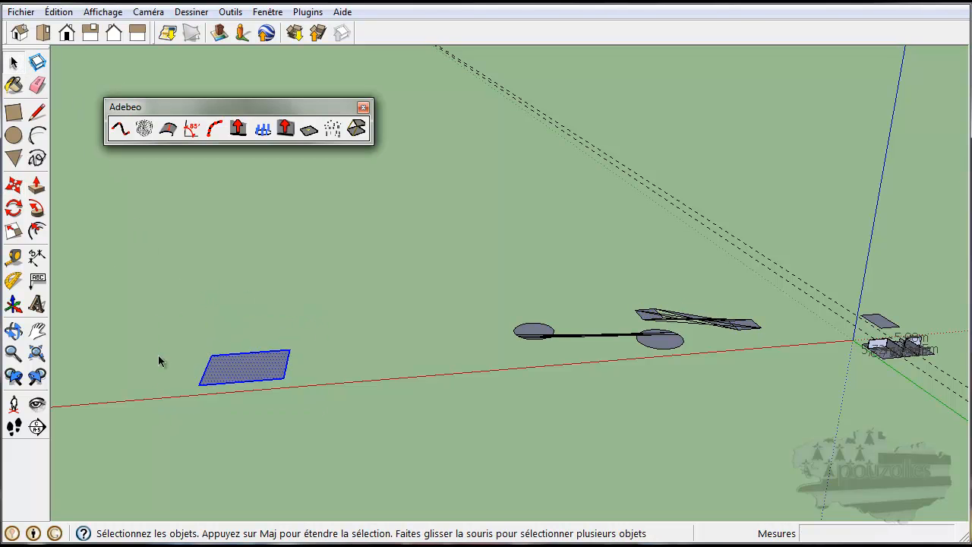
{"action": "left_click", "coordinate": [14, 184]}
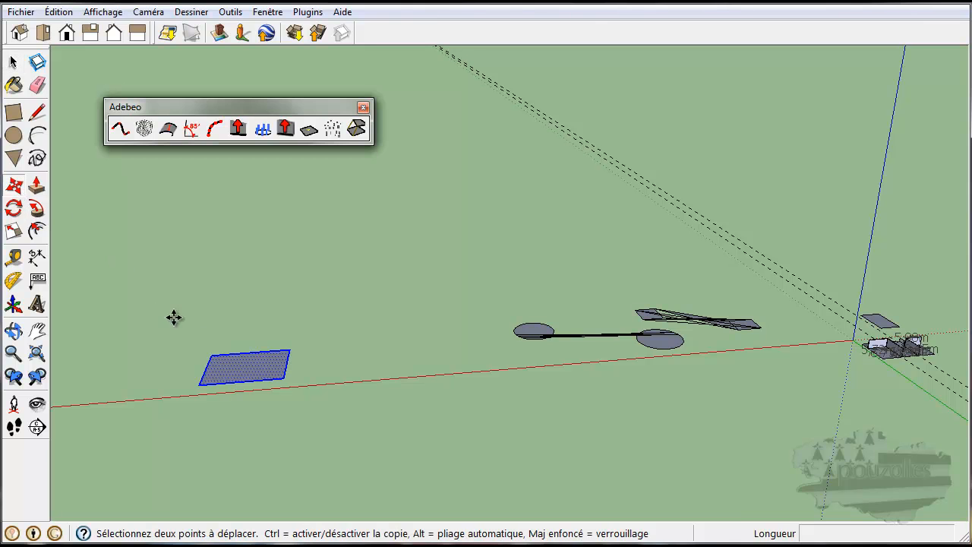
{"action": "left_click", "coordinate": [213, 355]}
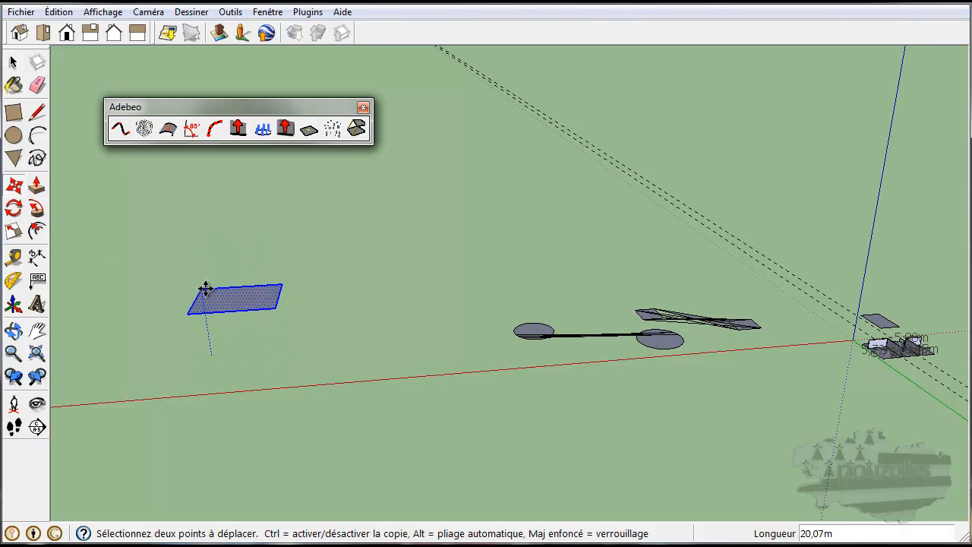
{"action": "left_click", "coordinate": [200, 254]}
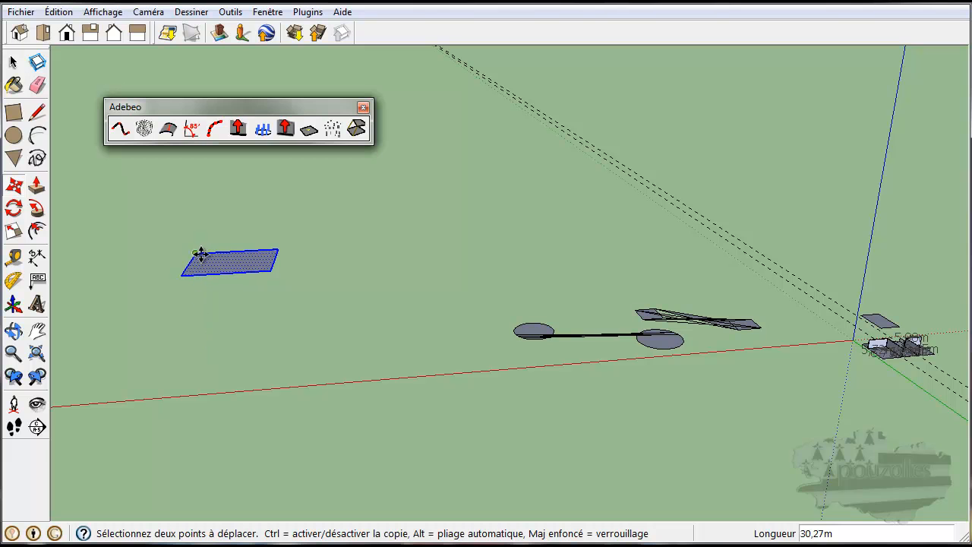
- Draw a second rectangle of about 24.4 m by 23.2 m on the ground below the raised one
{"action": "left_click", "coordinate": [13, 112]}
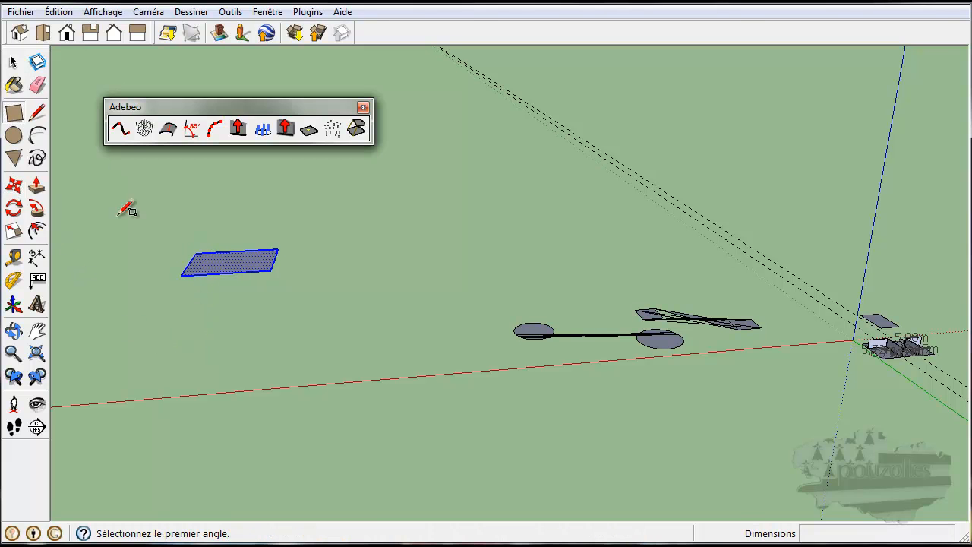
{"action": "left_click", "coordinate": [181, 351]}
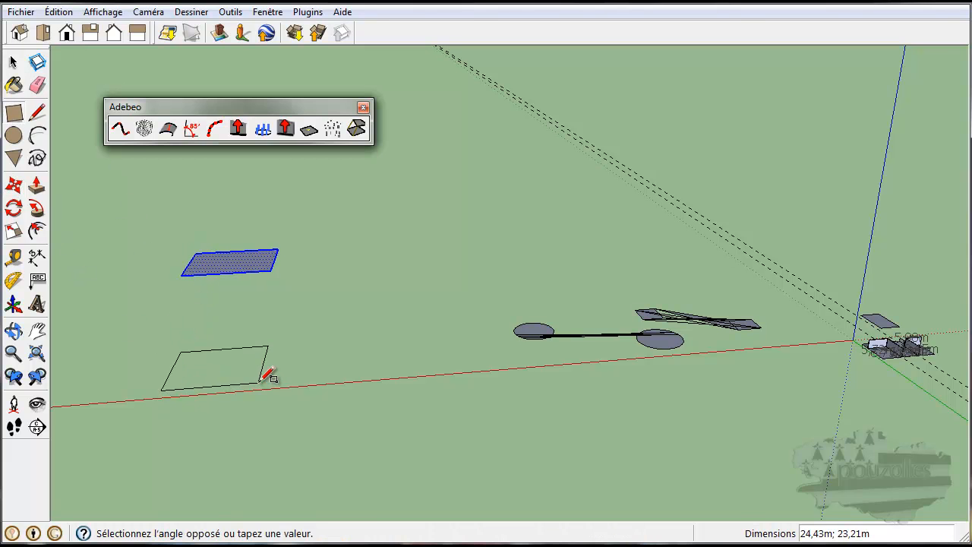
{"action": "left_click", "coordinate": [259, 382]}
- Select the faces of the raised and ground rectangles and connect them into a volume with the Adebeo face-linking tool
{"action": "left_click", "coordinate": [13, 63]}
{"action": "left_click", "coordinate": [318, 275]}
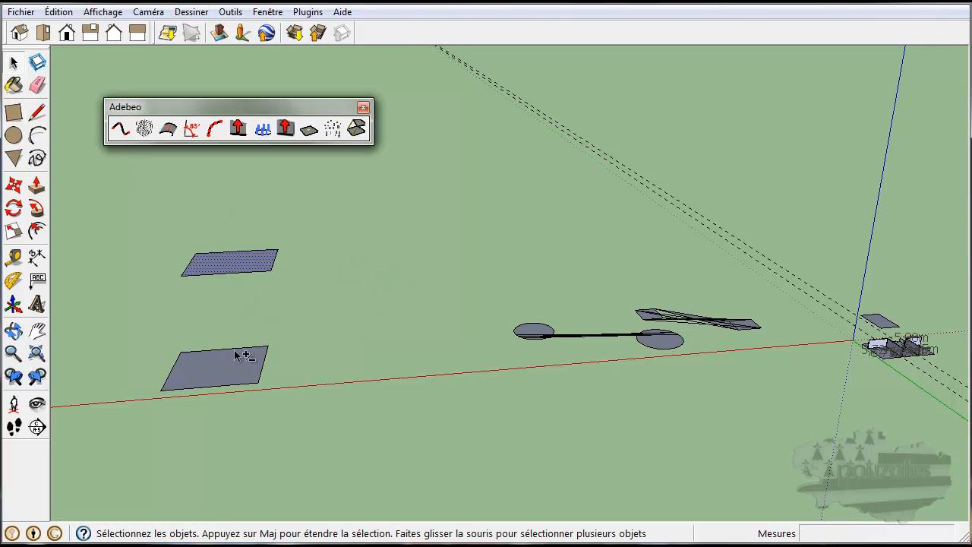
{"action": "left_click", "coordinate": [357, 129]}
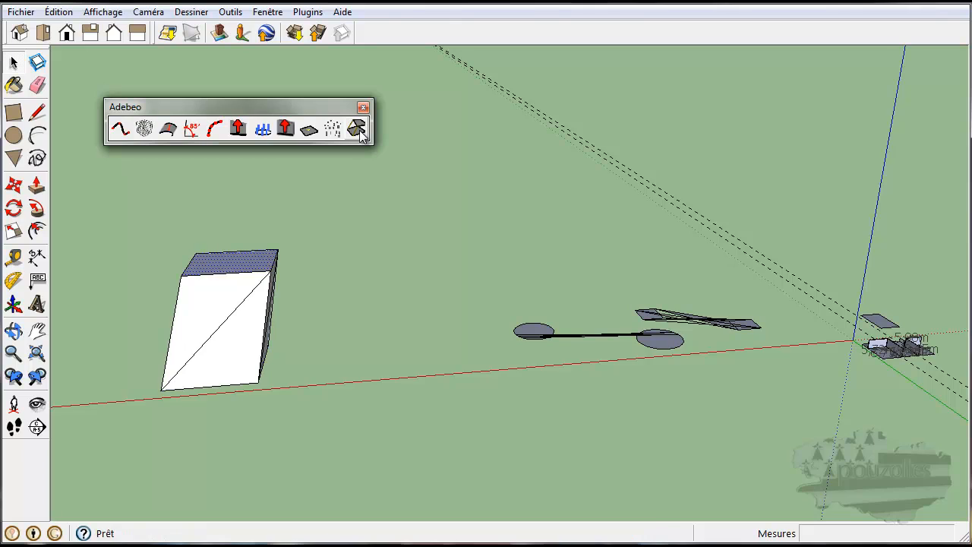
- Draw a circle with a radius of about 11.9 m on the ground, between the linked rectangle volume and the linked circles
{"action": "middle_click_drag", "start_coordinate": [382, 280], "coordinate": [278, 341]}
{"action": "middle_click_drag", "start_coordinate": [600, 435], "coordinate": [435, 451]}
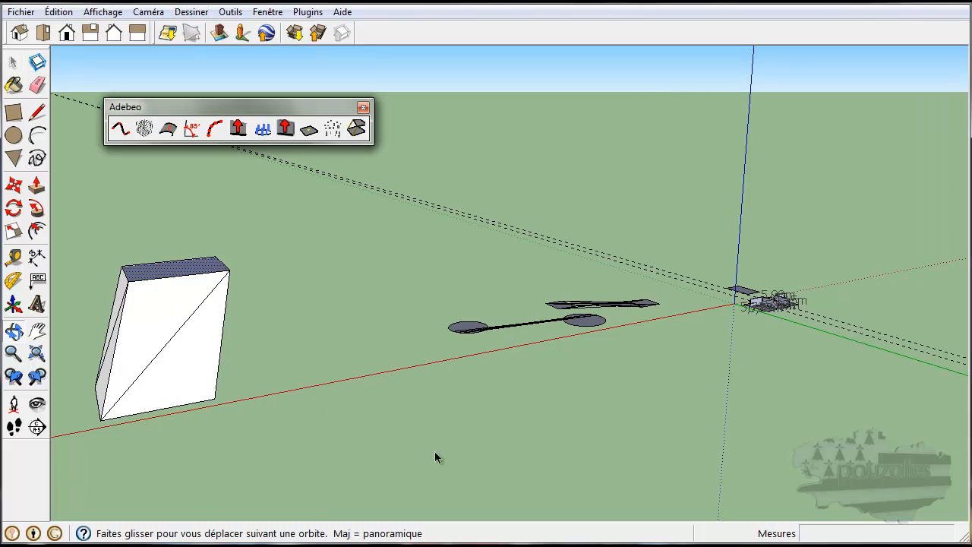
{"action": "key", "text": "c"}
{"action": "left_click", "coordinate": [303, 358]}
{"action": "left_click", "coordinate": [347, 350]}
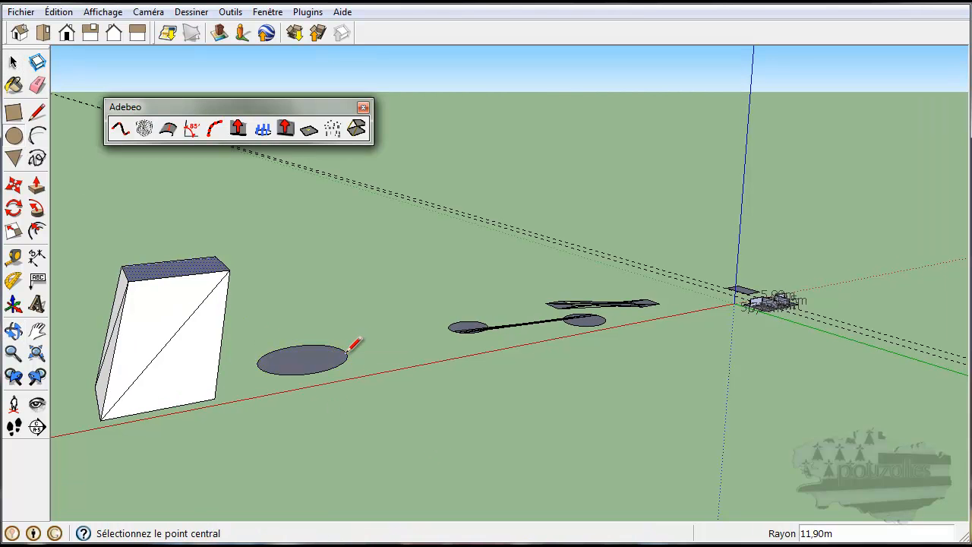
- Delete the circle's face, keeping its outline, and draw a concentric inner circle with a radius of about 9.84 m
{"action": "key", "text": "space"}
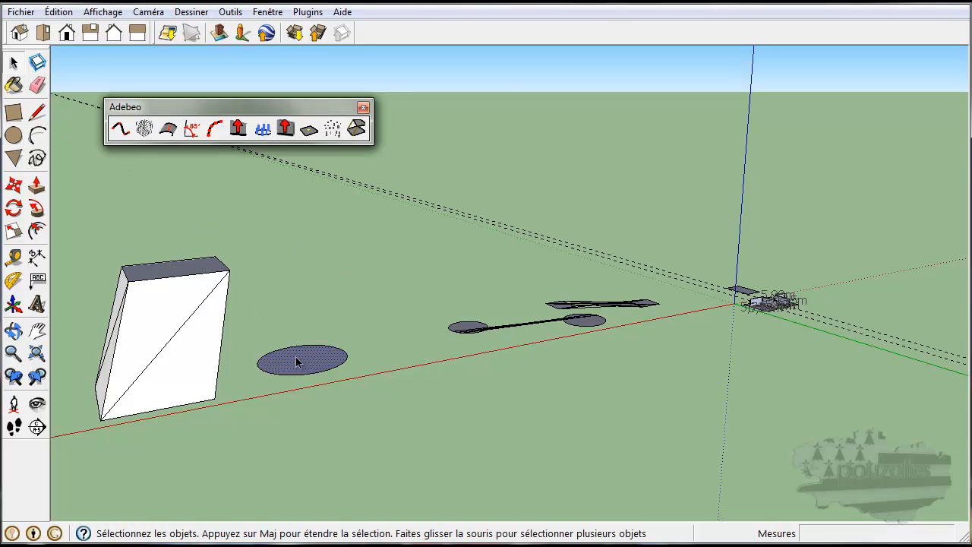
{"action": "key", "text": "Delete"}
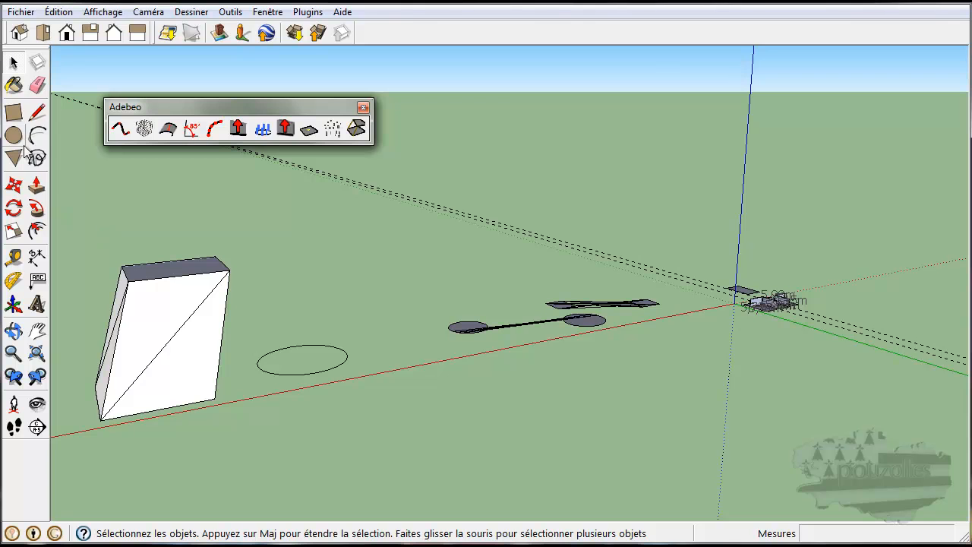
{"action": "left_click", "coordinate": [14, 135]}
{"action": "left_click", "coordinate": [302, 360]}
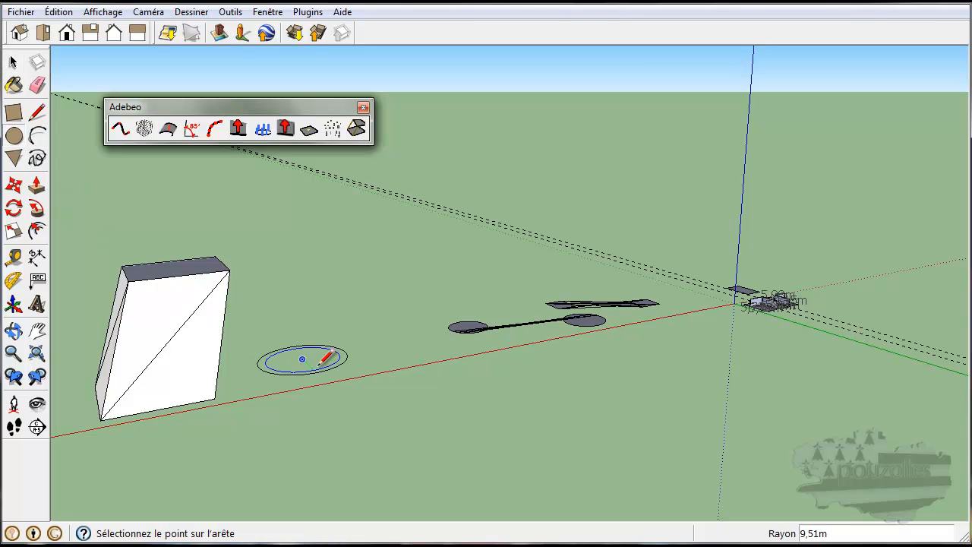
{"action": "left_click", "coordinate": [321, 361]}
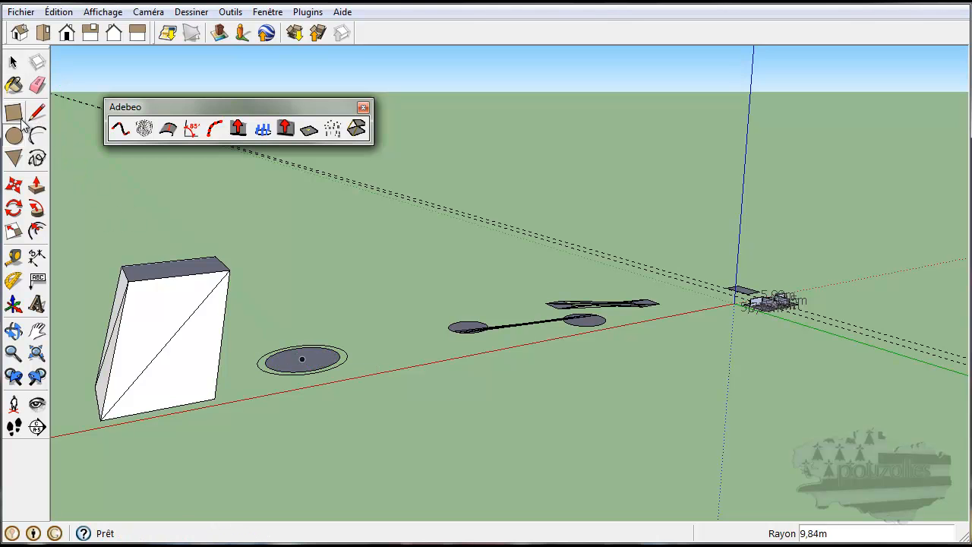
- Move the inner circle's face straight up along the blue axis by about 27 m
{"action": "left_click", "coordinate": [14, 184]}
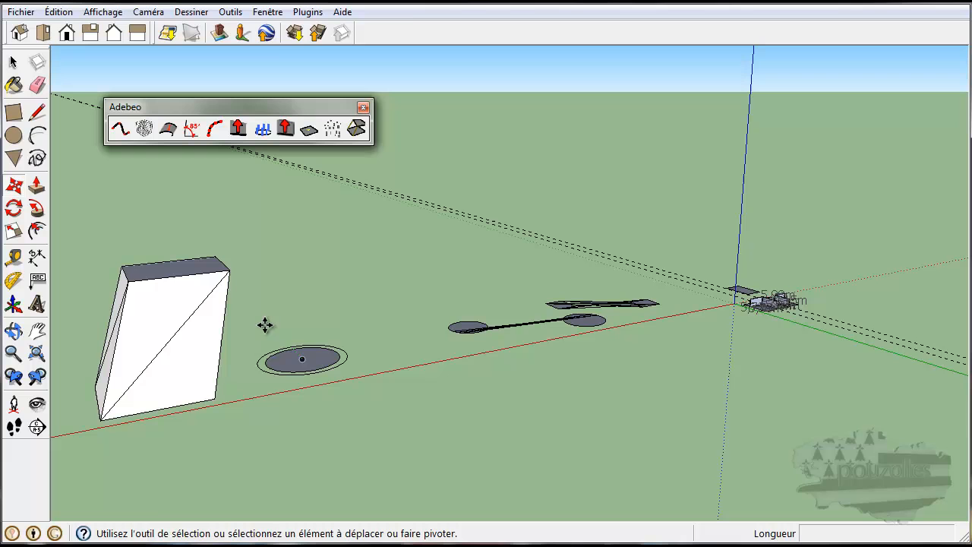
{"action": "left_click", "coordinate": [286, 369]}
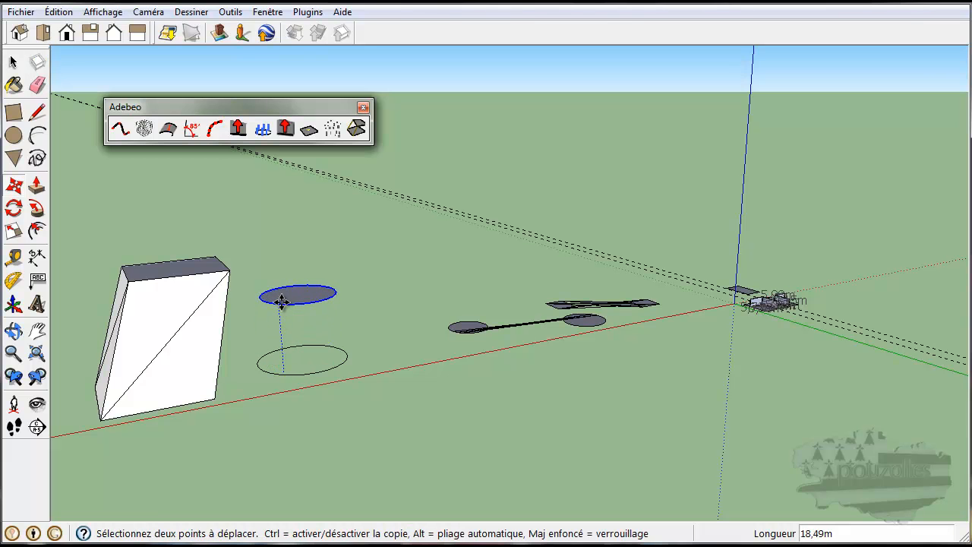
{"action": "left_click", "coordinate": [278, 268]}
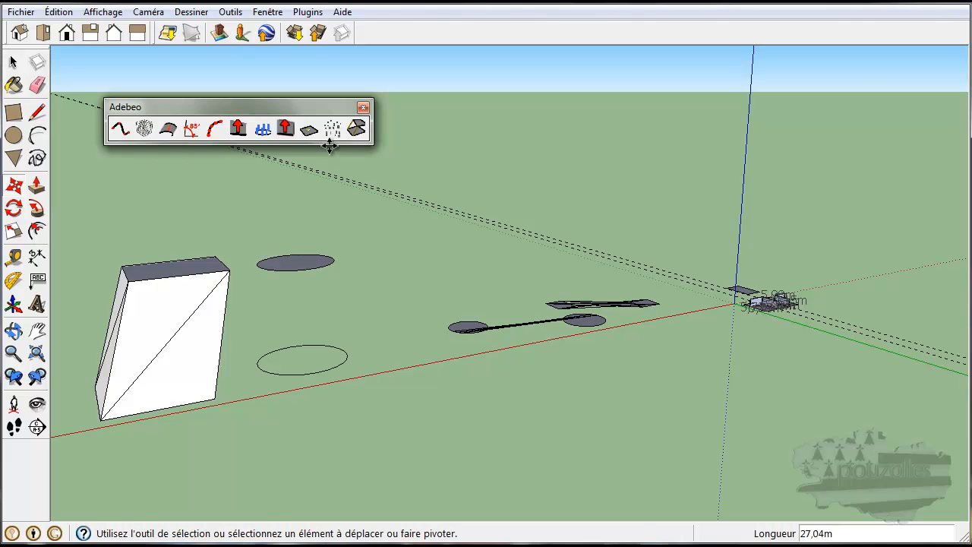
{"action": "left_click", "coordinate": [355, 130]}
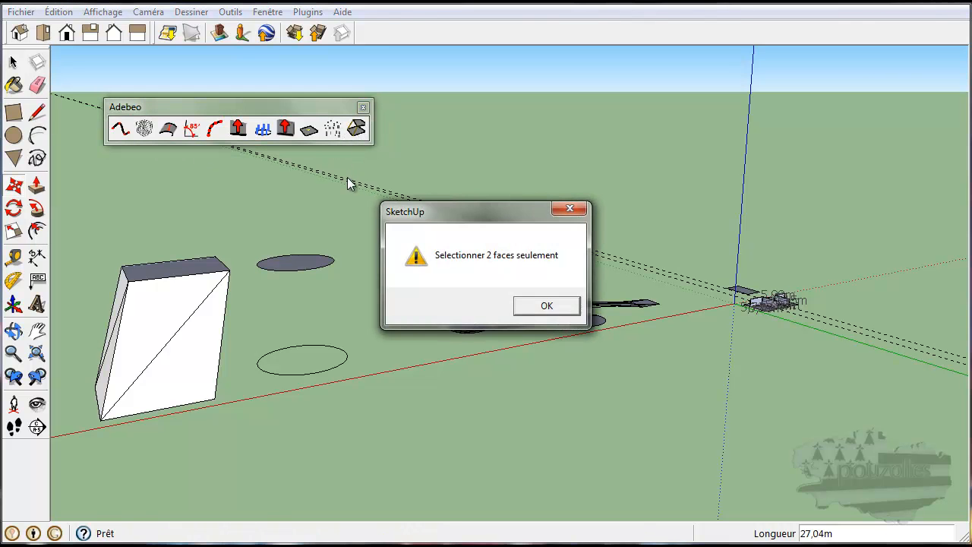
{"action": "left_click", "coordinate": [527, 302]}
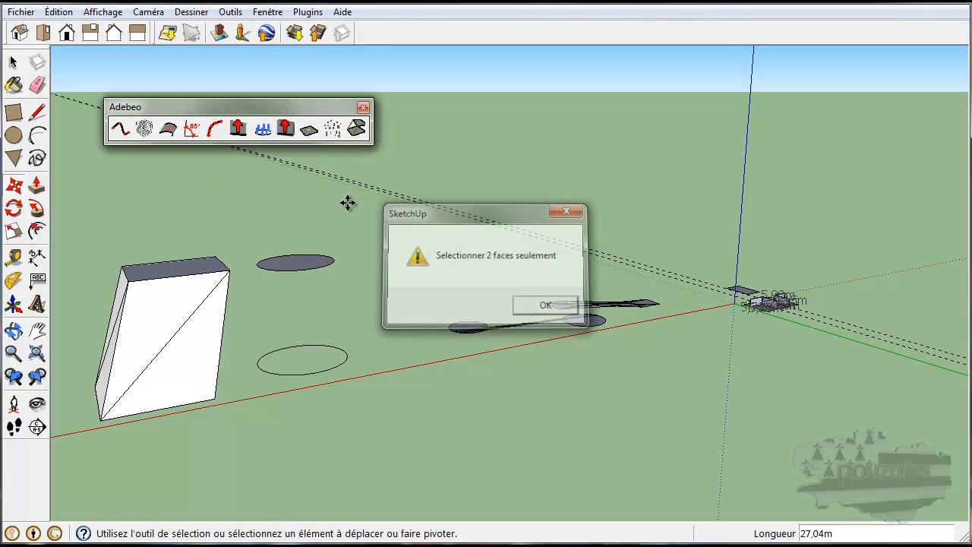
{"action": "left_click", "coordinate": [315, 349]}
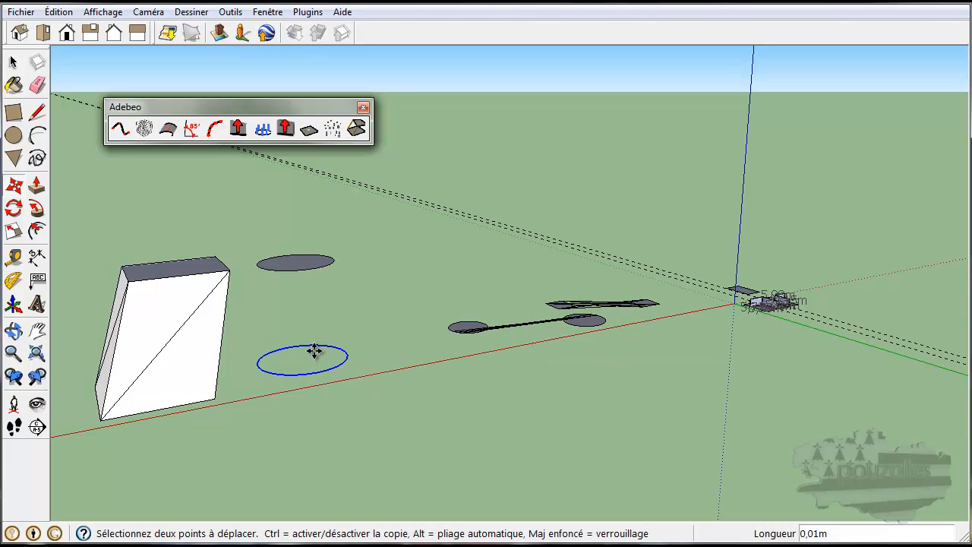
{"action": "left_click", "coordinate": [315, 350]}
- Create a face in the ground circle's outline and connect it to the raised circle's face with the Adebeo face-linking tool
{"action": "left_click", "coordinate": [13, 63]}
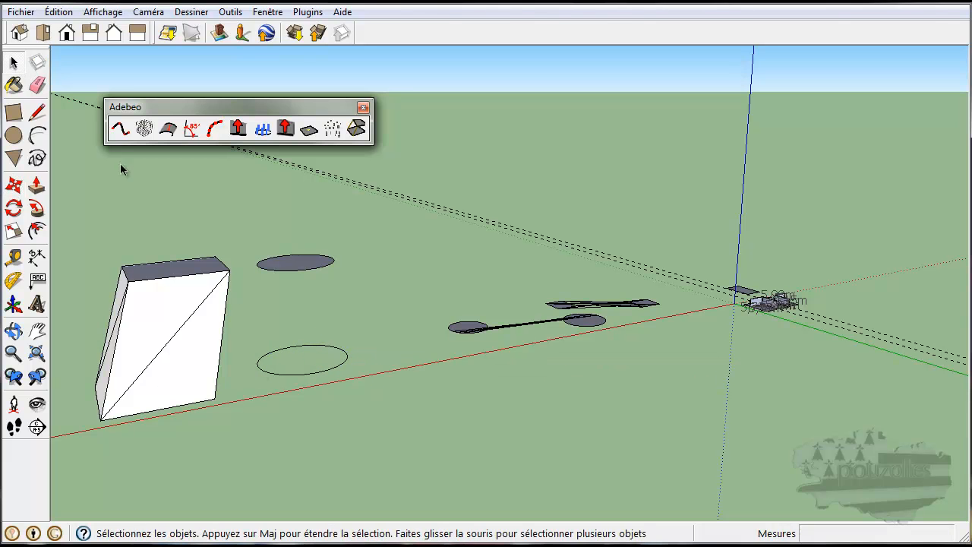
{"action": "left_click", "coordinate": [287, 355]}
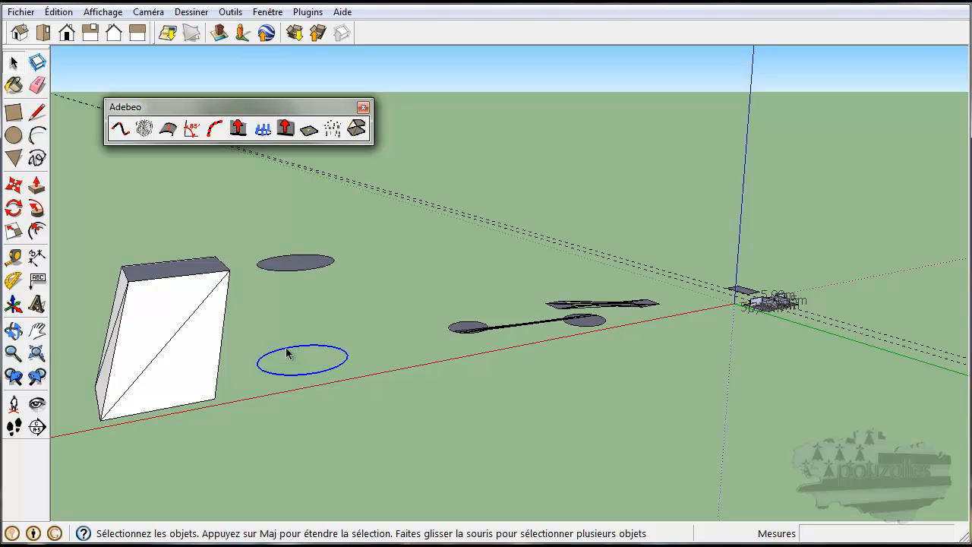
{"action": "left_click", "coordinate": [309, 131]}
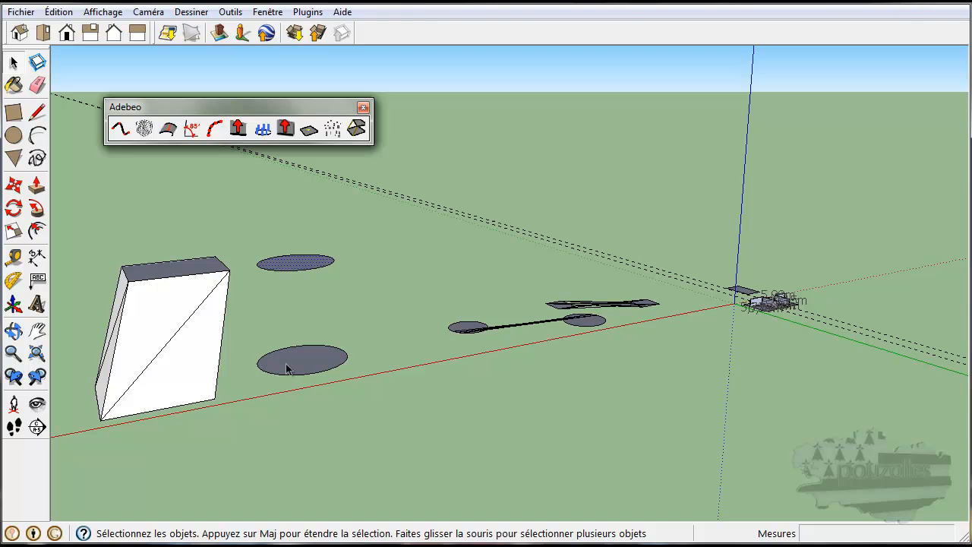
{"action": "left_click", "coordinate": [356, 129]}
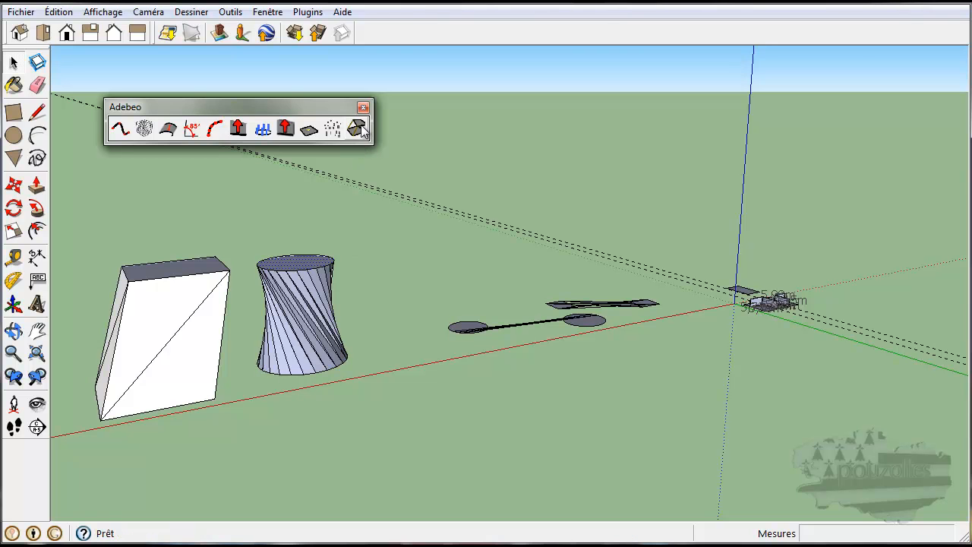
- Delete everything in the model
{"action": "middle_click_drag", "start_coordinate": [431, 276], "coordinate": [332, 295]}
{"action": "scroll", "coordinate": [439, 343], "scroll_direction": "down", "scroll_amount": 3}
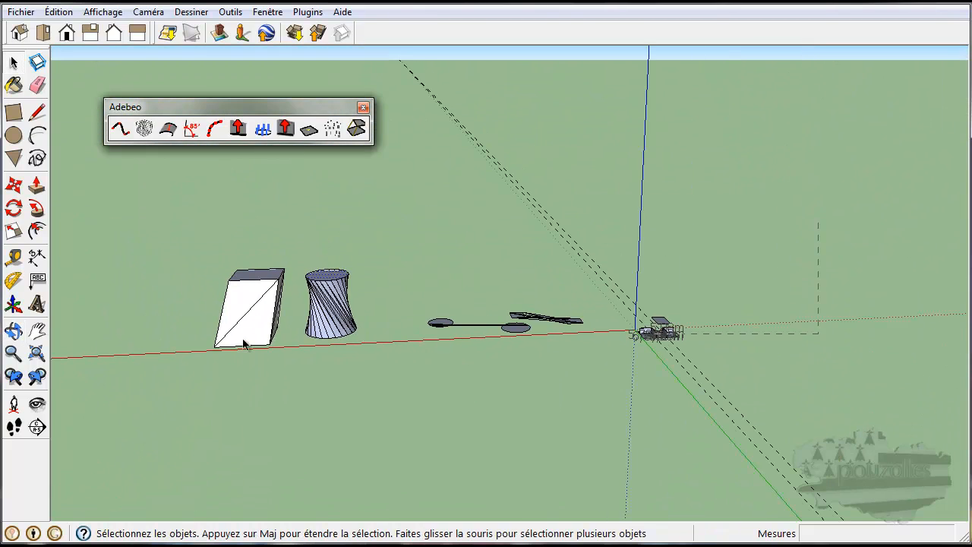
{"action": "key", "text": "ctrl+a"}
{"action": "key", "text": "Delete"}
- Draw a rectangle on the ground beside the origin, straddling the red axis
{"action": "middle_click_drag", "start_coordinate": [655, 349], "coordinate": [813, 362]}
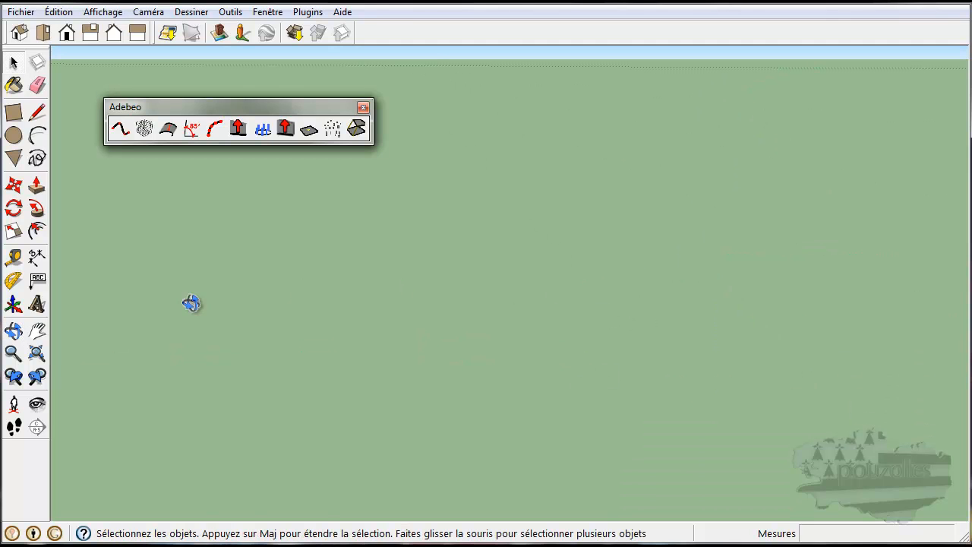
{"action": "middle_click_drag", "start_coordinate": [191, 304], "coordinate": [343, 353]}
{"action": "middle_click_drag", "start_coordinate": [637, 232], "coordinate": [452, 172]}
{"action": "scroll", "coordinate": [437, 272], "scroll_direction": "down", "scroll_amount": 5}
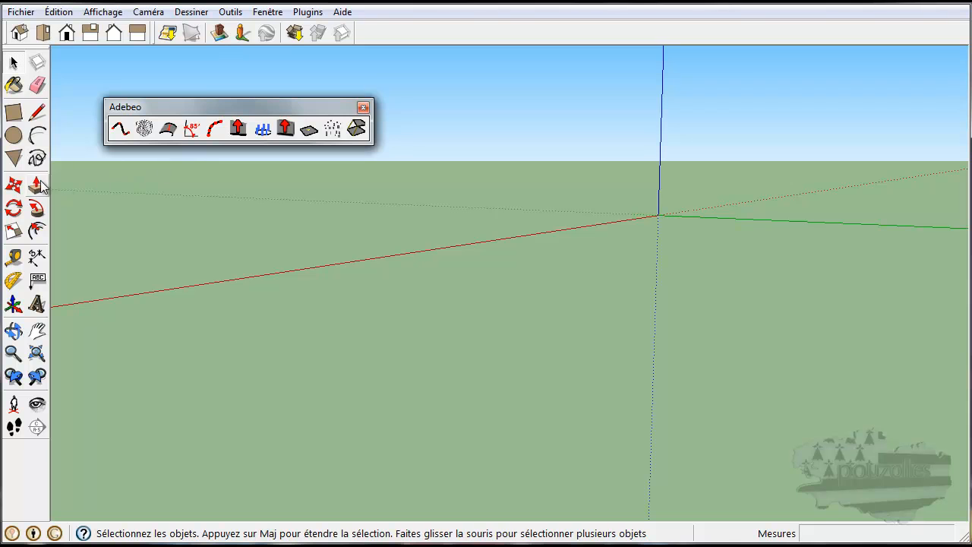
{"action": "left_click", "coordinate": [13, 111]}
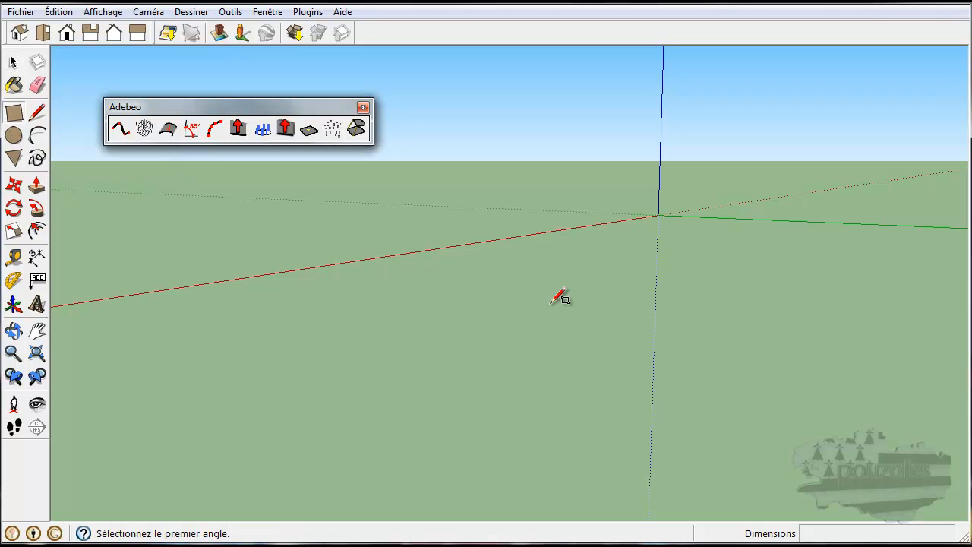
{"action": "left_click", "coordinate": [643, 224]}
{"action": "left_click", "coordinate": [729, 249]}
{"action": "mouse_move", "coordinate": [618, 304]}
{"action": "middle_mouse_down"}
{"action": "mouse_move", "coordinate": [747, 410]}
{"action": "mouse_move", "coordinate": [614, 280]}
{"action": "mouse_move", "coordinate": [712, 382]}
{"action": "mouse_move", "coordinate": [790, 295]}
{"action": "middle_mouse_up"}
{"action": "middle_click_drag", "start_coordinate": [536, 285], "coordinate": [559, 393]}
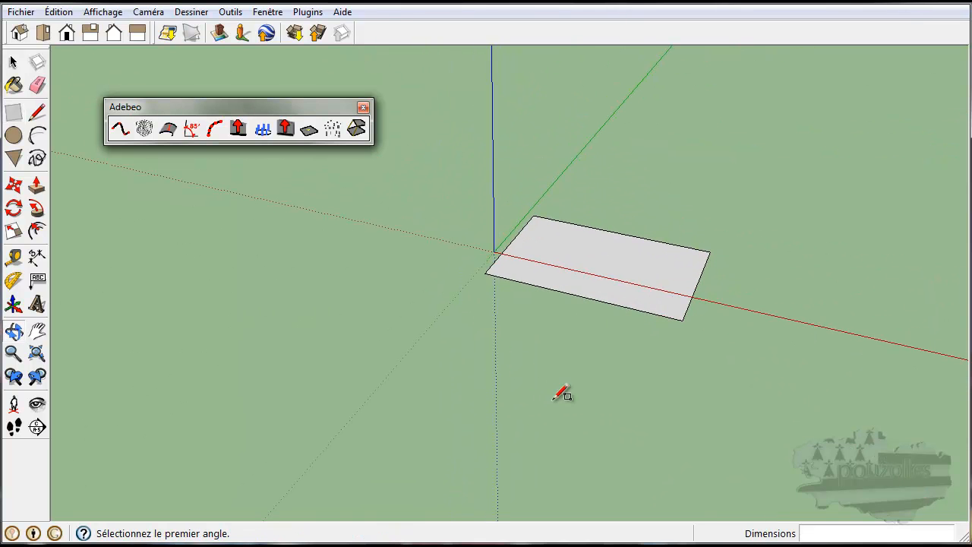
{"action": "left_click", "coordinate": [262, 131]}
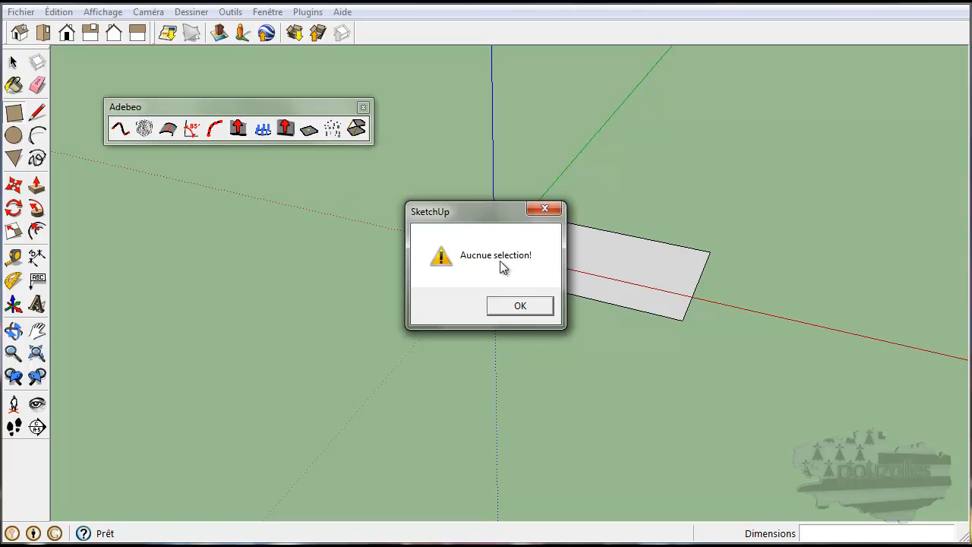
{"action": "left_click", "coordinate": [514, 308]}
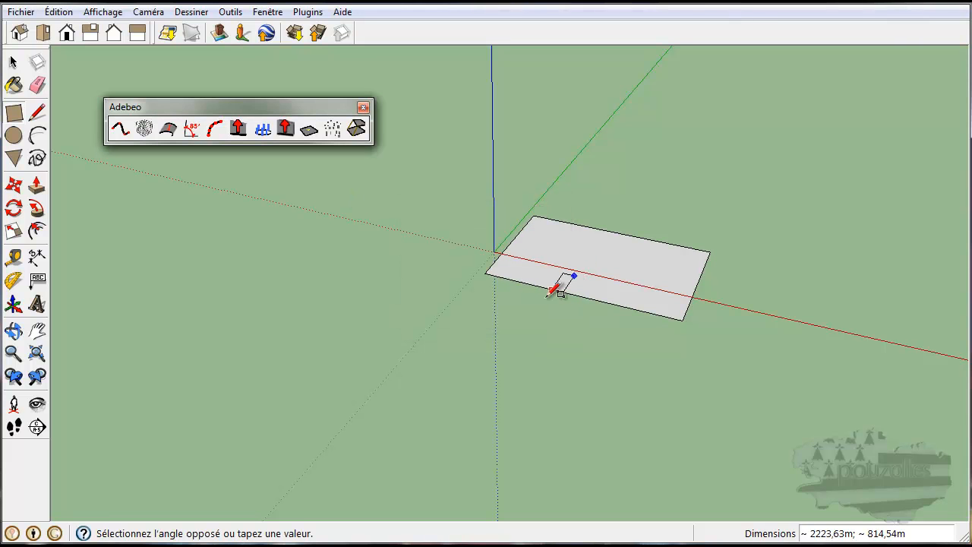
{"action": "left_click", "coordinate": [511, 318]}
{"action": "key", "text": "ctrl+z"}
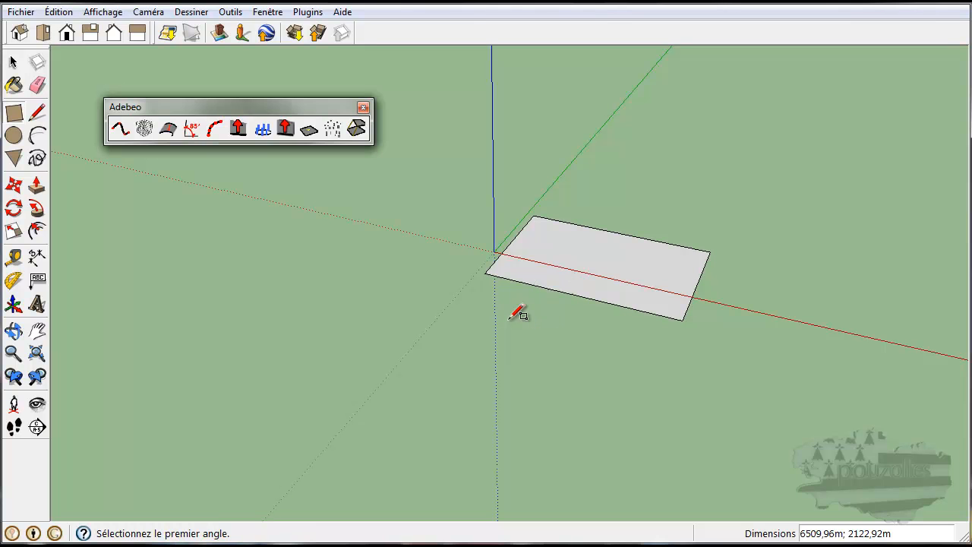
- Try the Adebeo Lathe tool on the rectangle's face alone, with 10 occurrences over 360 degrees
{"action": "left_click", "coordinate": [13, 62]}
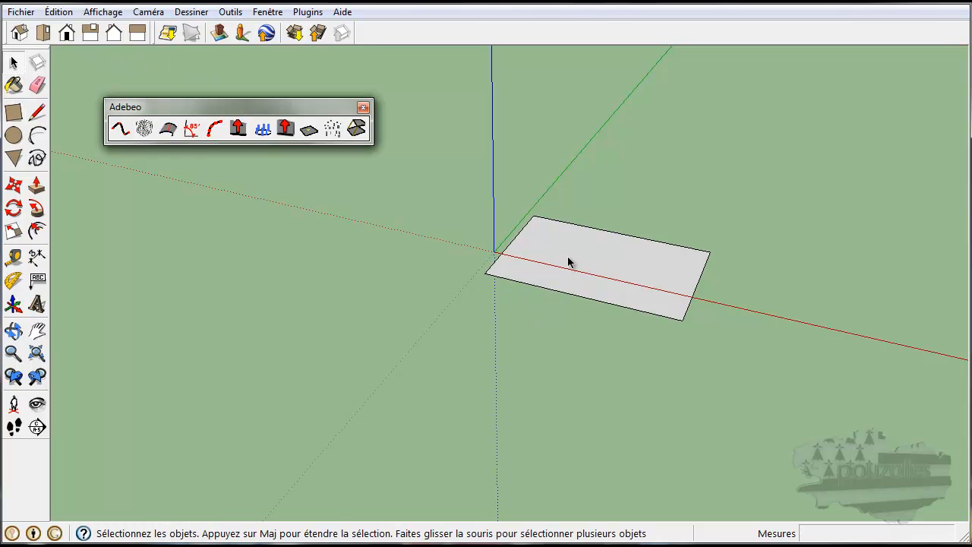
{"action": "left_click", "coordinate": [264, 128]}
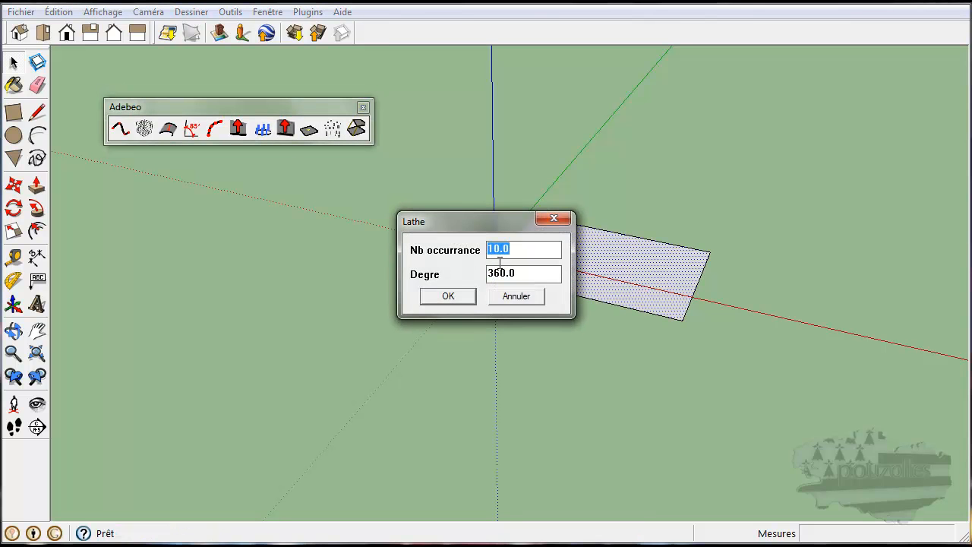
{"action": "left_click_drag", "start_coordinate": [505, 227], "coordinate": [346, 226]}
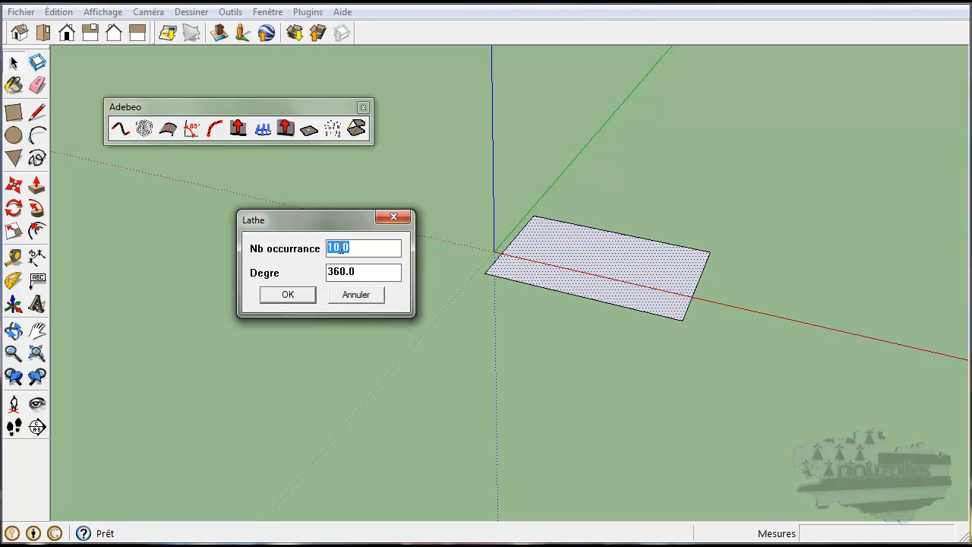
{"action": "left_click", "coordinate": [288, 296]}
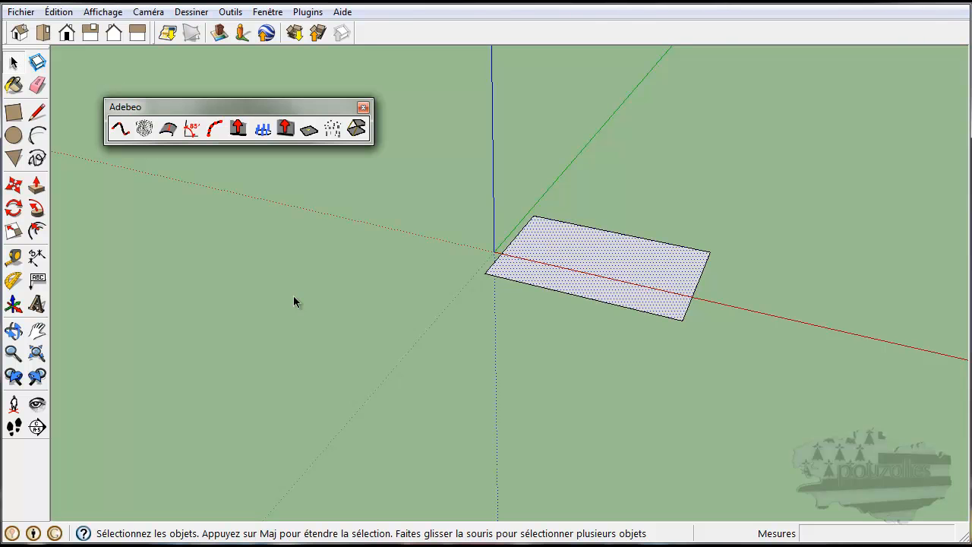
{"action": "scroll", "coordinate": [521, 343], "scroll_direction": "down", "scroll_amount": 4}
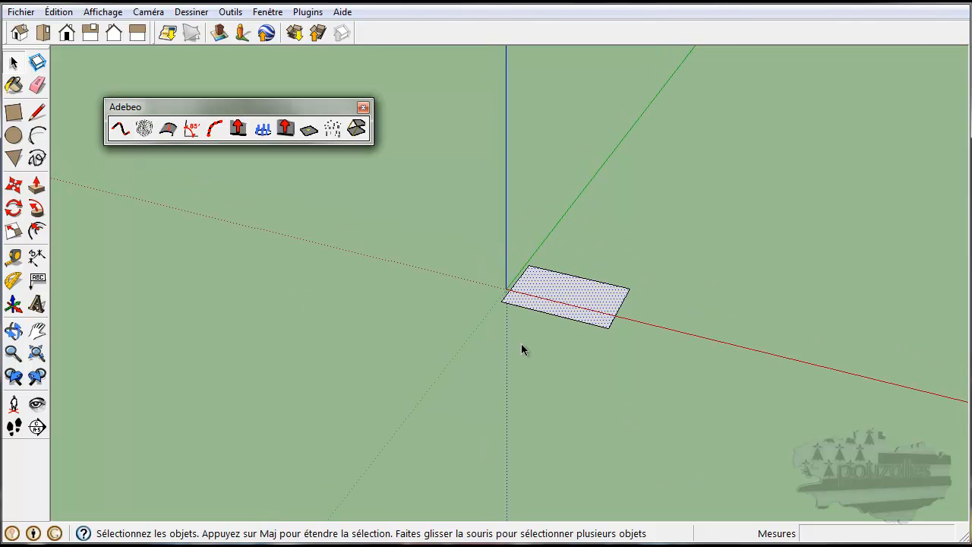
{"action": "scroll", "coordinate": [519, 352], "scroll_direction": "up", "scroll_amount": 5}
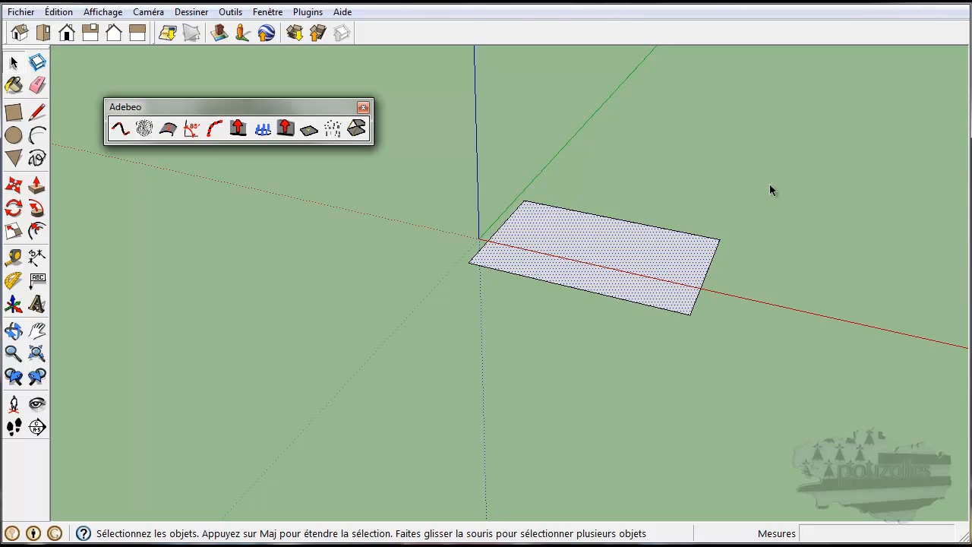
- Select the rectangle's face together with its edges and apply the Adebeo Lathe tool with 10 occurrences over 360 degrees
{"action": "left_click_drag", "start_coordinate": [500, 336], "coordinate": [460, 355]}
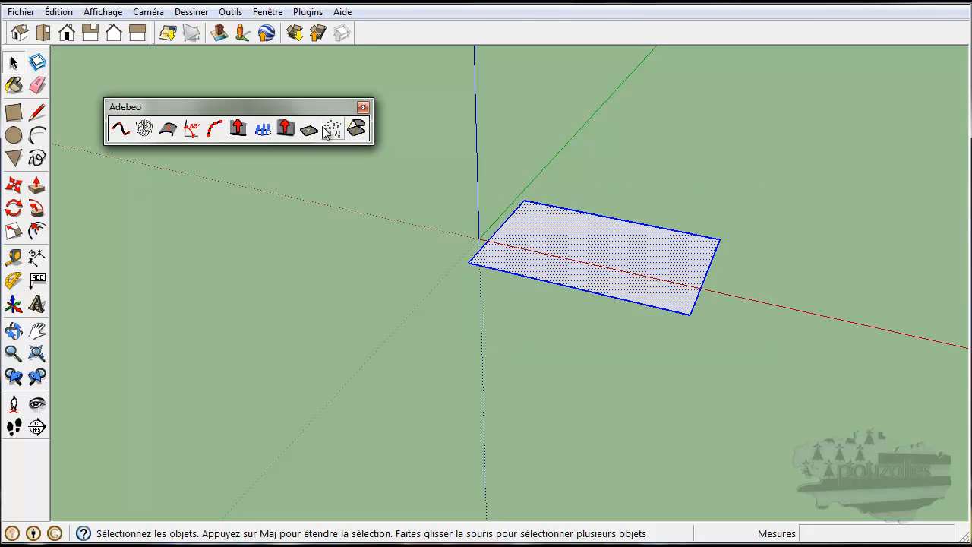
{"action": "left_click", "coordinate": [264, 128]}
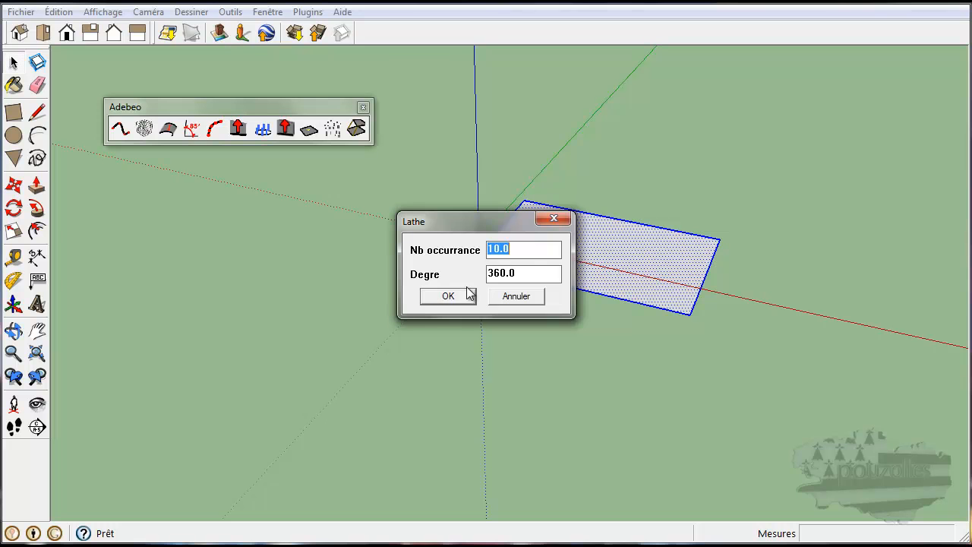
{"action": "left_click", "coordinate": [440, 296]}
{"action": "scroll", "coordinate": [449, 308], "scroll_direction": "down", "scroll_amount": 3}
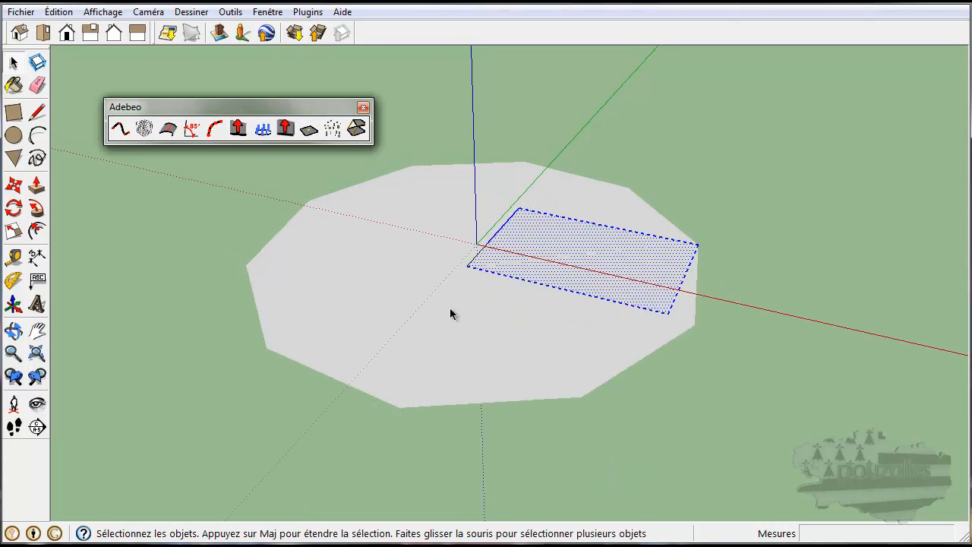
{"action": "middle_click_drag", "start_coordinate": [464, 331], "coordinate": [617, 415]}
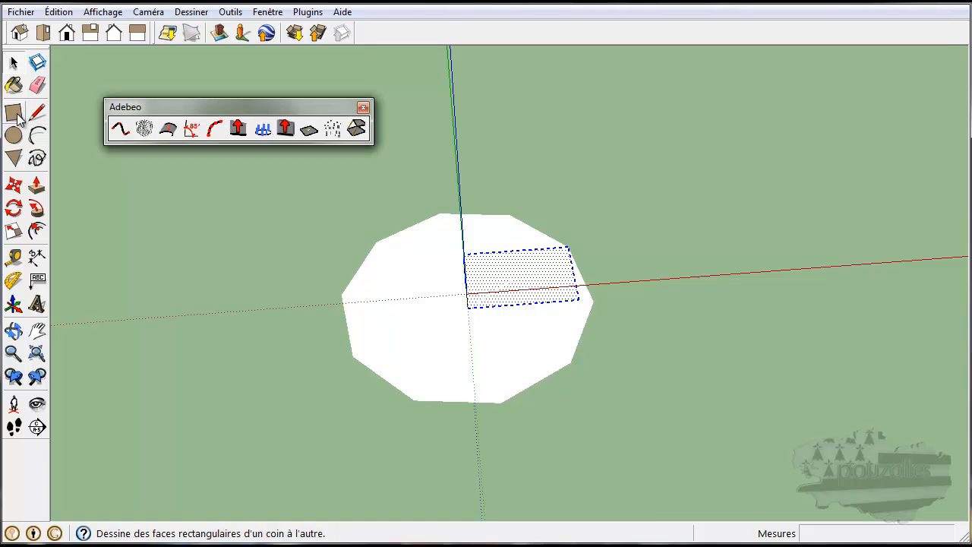
- Draw a three-sided polygon with a radius of about 6337 m on the ground, away from the lathed disc, beside the red axis
{"action": "left_click", "coordinate": [14, 158]}
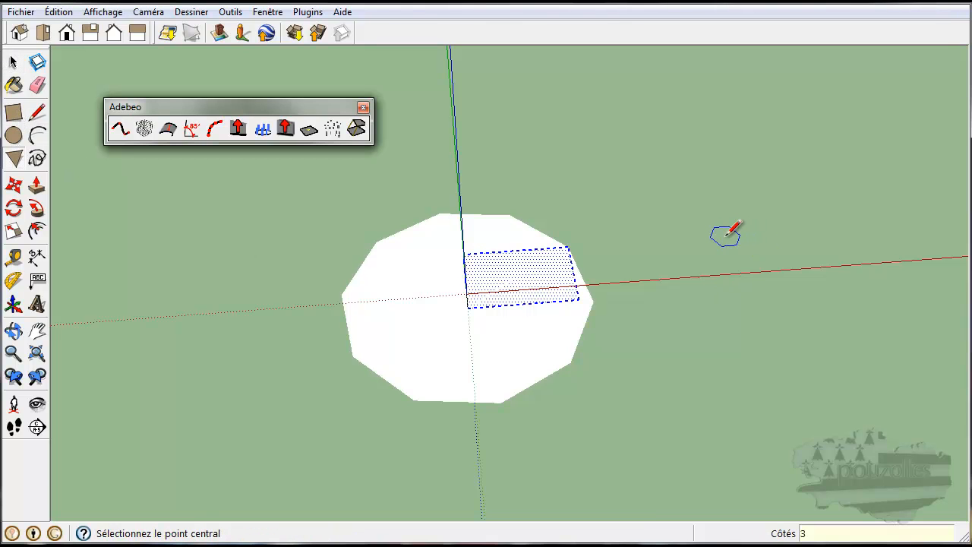
{"action": "left_click", "coordinate": [725, 236]}
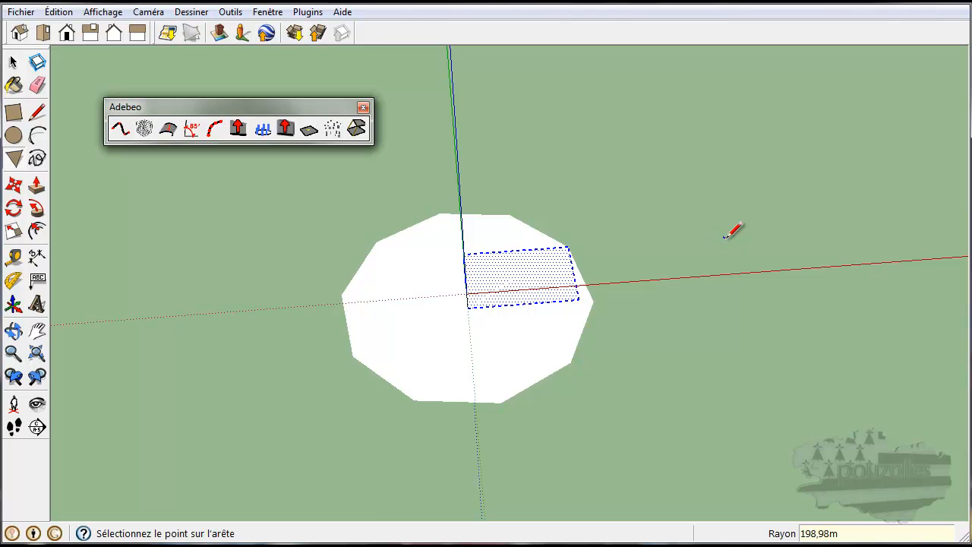
{"action": "left_click", "coordinate": [764, 221]}
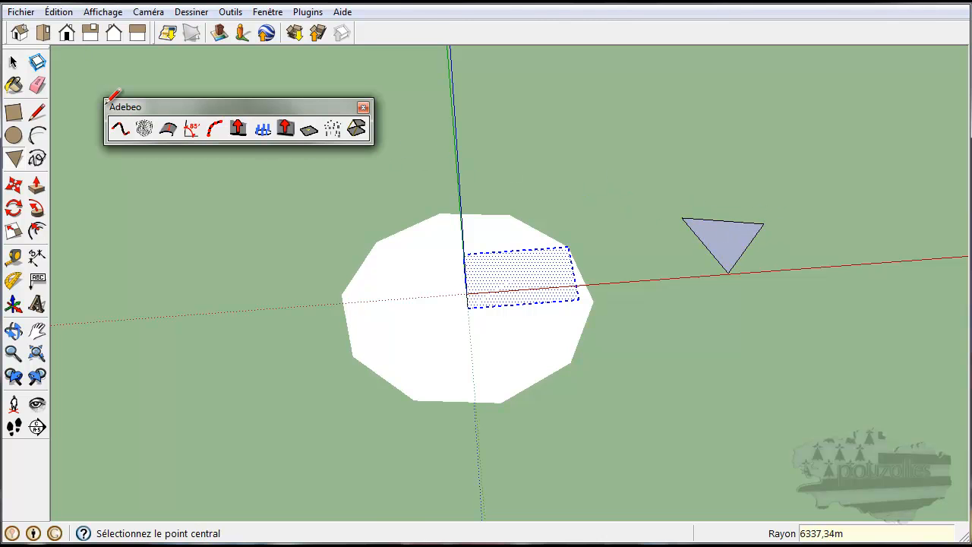
- Select the whole triangle and apply the Adebeo Lathe tool with 10 occurrences over 360 degrees
{"action": "left_click", "coordinate": [13, 62]}
{"action": "left_click_drag", "start_coordinate": [817, 198], "coordinate": [666, 279]}
{"action": "left_click", "coordinate": [356, 129]}
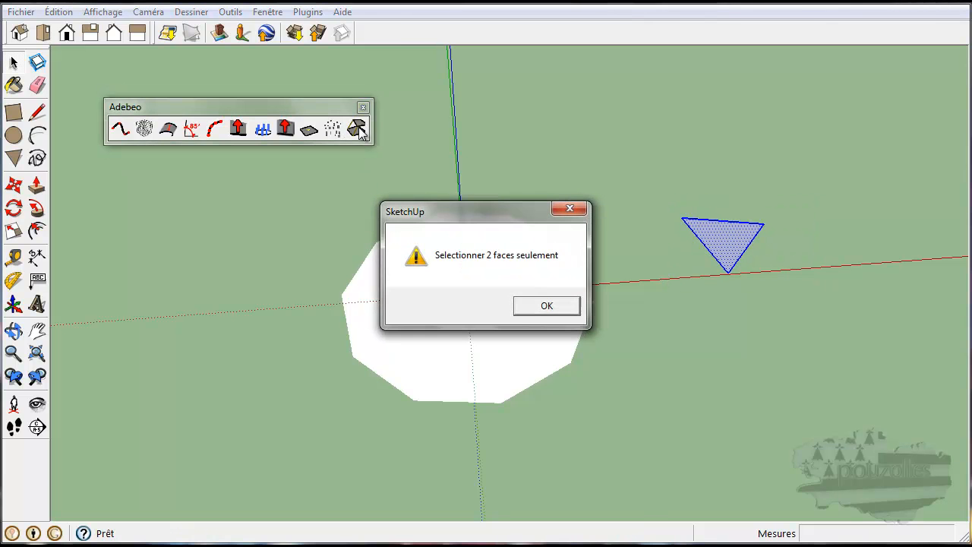
{"action": "left_click", "coordinate": [547, 306]}
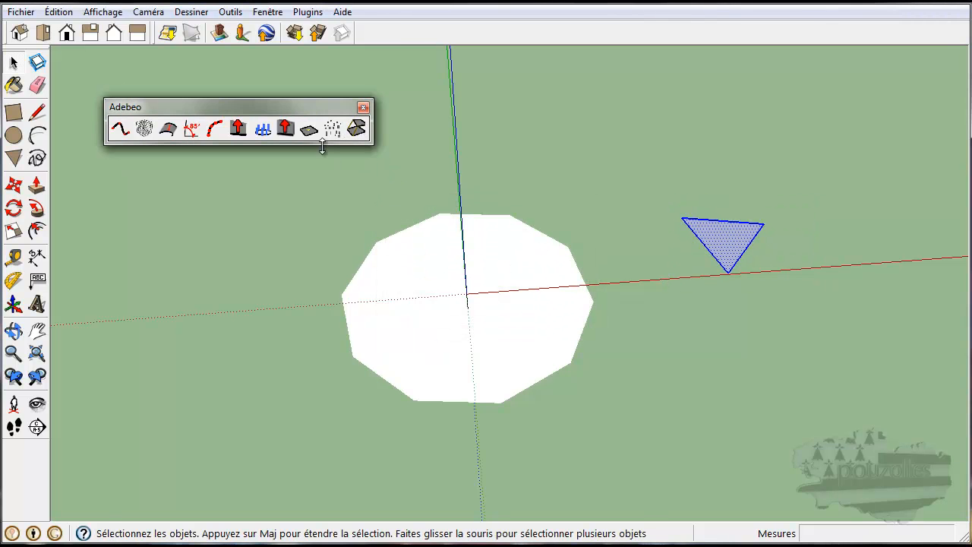
{"action": "left_click", "coordinate": [262, 128]}
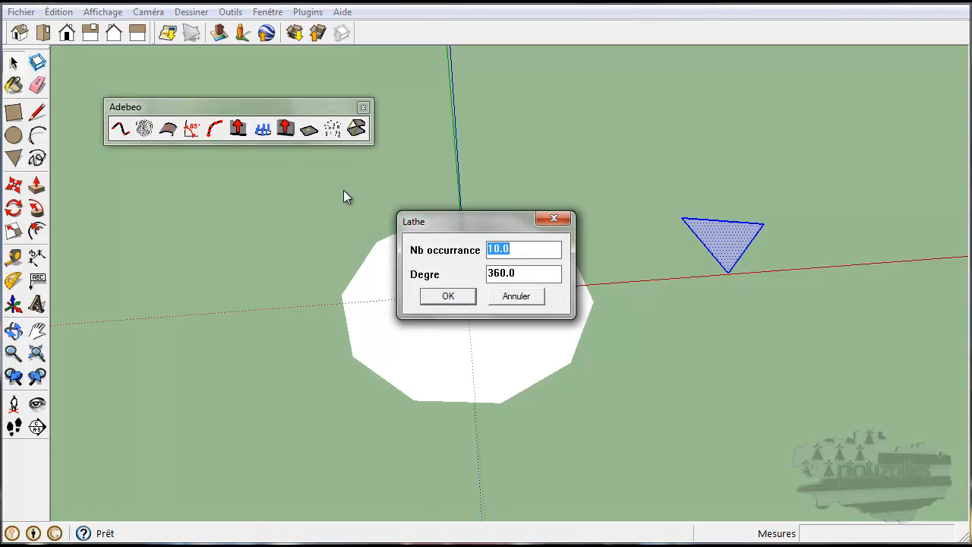
{"action": "left_click", "coordinate": [442, 295]}
{"action": "scroll", "coordinate": [556, 324], "scroll_direction": "down", "scroll_amount": 1}
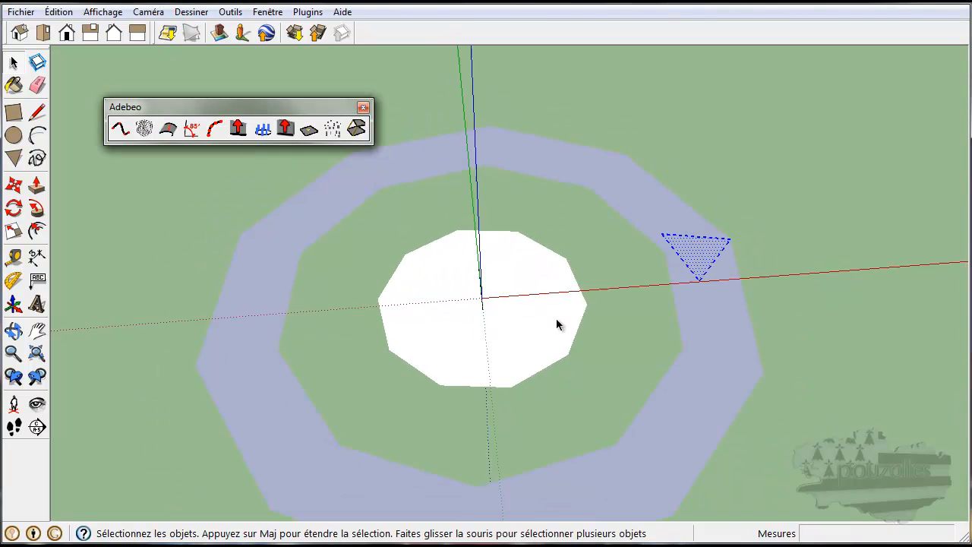
{"action": "middle_click_drag", "start_coordinate": [579, 341], "coordinate": [811, 419]}
{"action": "scroll", "coordinate": [766, 390], "scroll_direction": "down", "scroll_amount": 3}
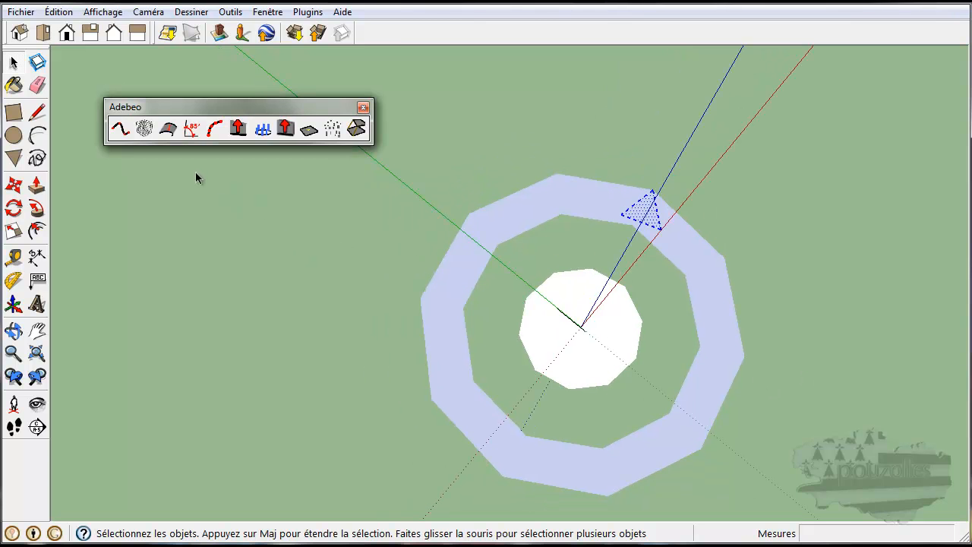
- Delete the lathed ring, the central disc and everything else in the model
{"action": "left_click", "coordinate": [36, 353]}
{"action": "middle_click_drag", "start_coordinate": [555, 328], "coordinate": [394, 267]}
{"action": "middle_click_drag", "start_coordinate": [636, 339], "coordinate": [423, 240]}
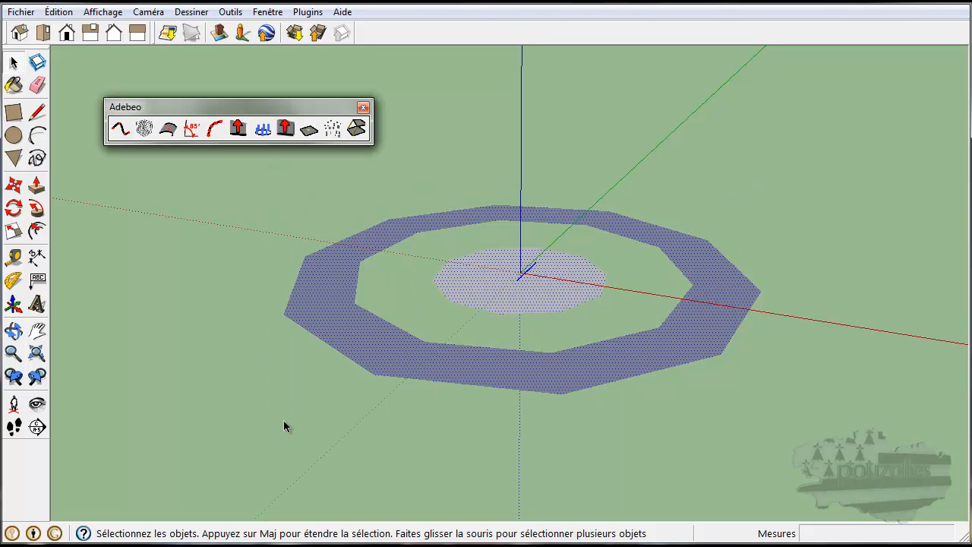
{"action": "key", "text": "Delete"}
- Create an Adebeo grid 10 m long in X and 10 m wide in Y, with a 0.20 m interval
{"action": "left_click", "coordinate": [145, 128]}
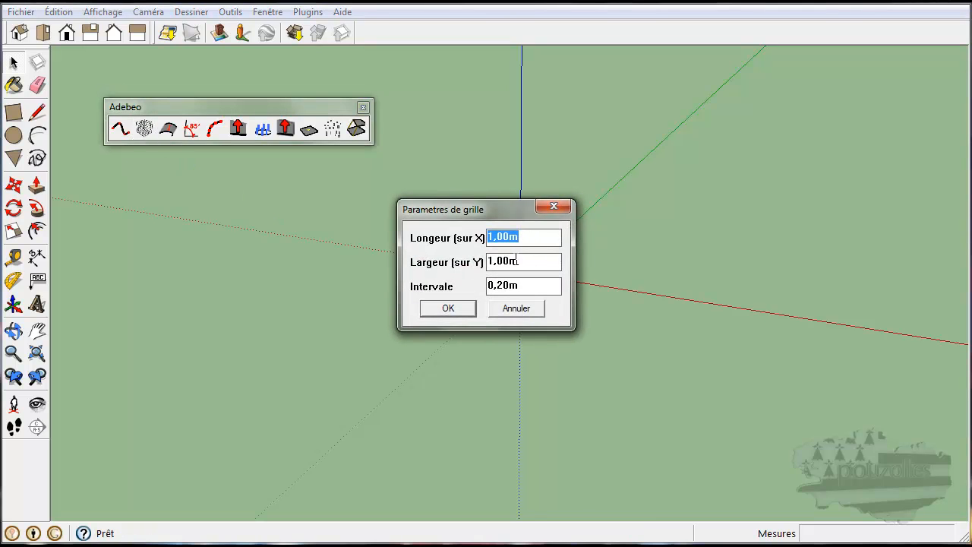
{"action": "left_click", "coordinate": [493, 236]}
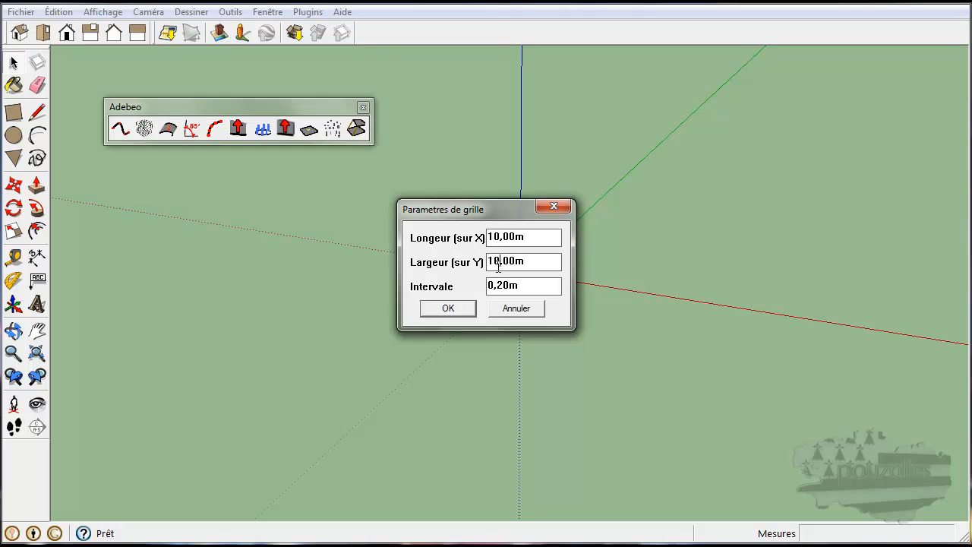
{"action": "left_click", "coordinate": [464, 310]}
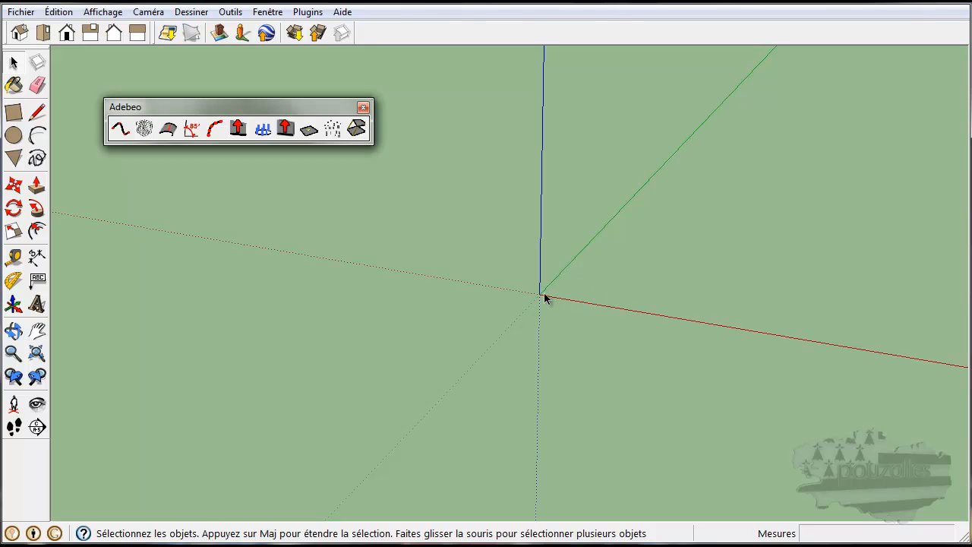
{"action": "scroll", "coordinate": [559, 321], "scroll_direction": "down", "scroll_amount": 2}
{"action": "middle_click_drag", "start_coordinate": [552, 293], "coordinate": [360, 252]}
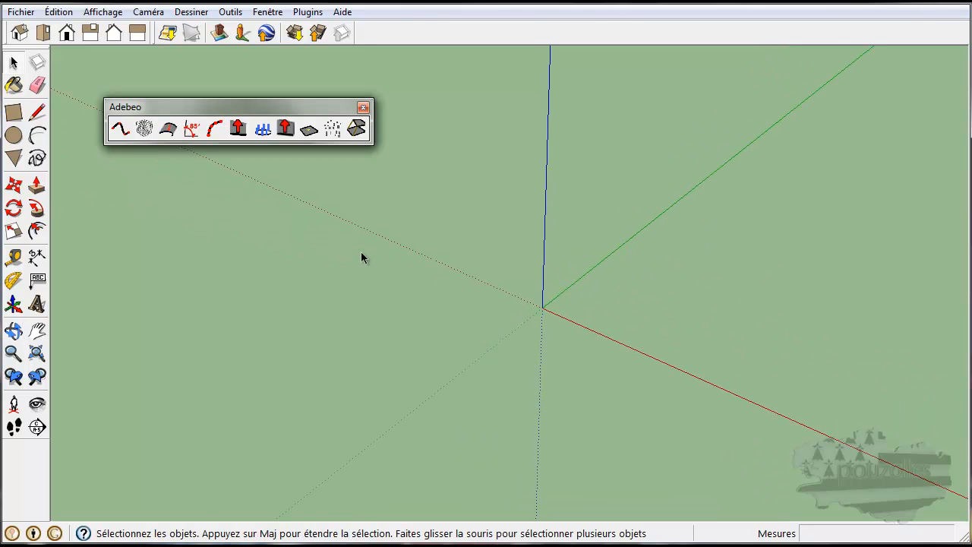
- Draw a rectangle from the origin along the red axis and Push/Pull it up about 102929 m into a box
{"action": "left_click", "coordinate": [14, 112]}
{"action": "left_click", "coordinate": [542, 307]}
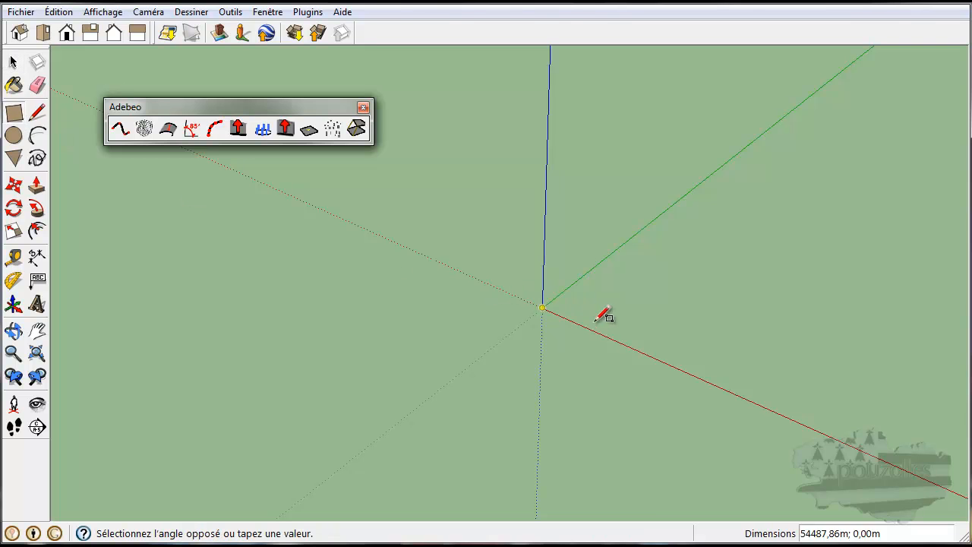
{"action": "left_click", "coordinate": [640, 302]}
{"action": "left_click", "coordinate": [36, 186]}
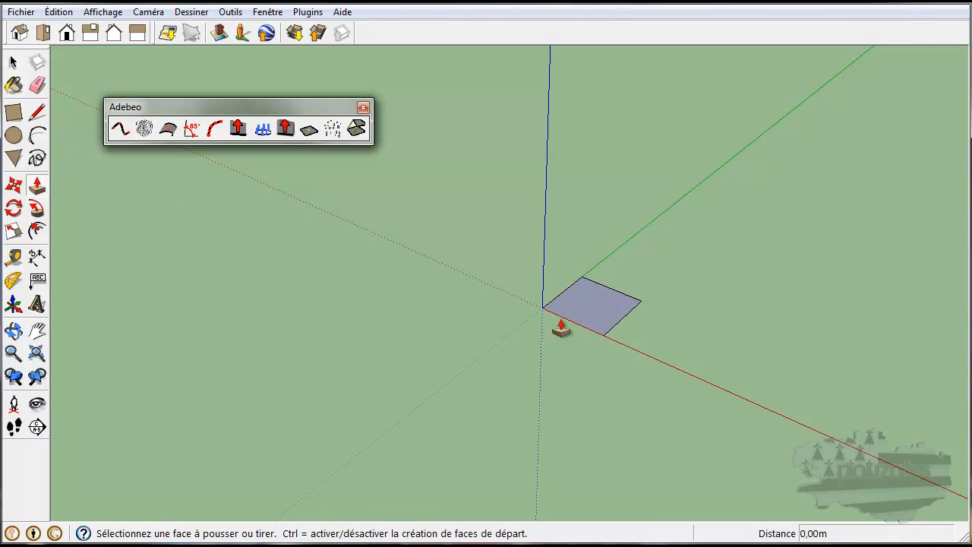
{"action": "left_click", "coordinate": [592, 319]}
{"action": "left_click", "coordinate": [600, 243]}
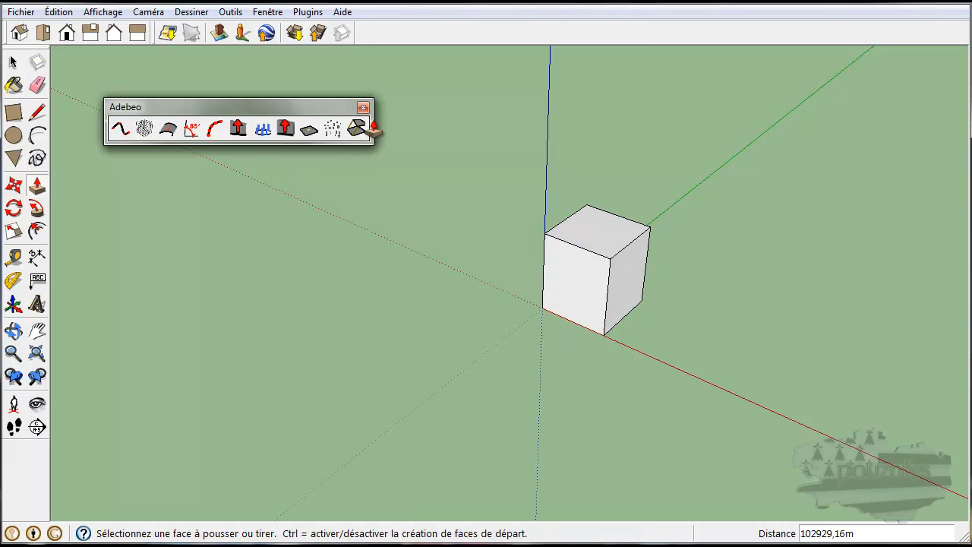
- Run the Adebeo grid tool again with the box in the model, accepting the proposed grid parameters
{"action": "left_click", "coordinate": [144, 129]}
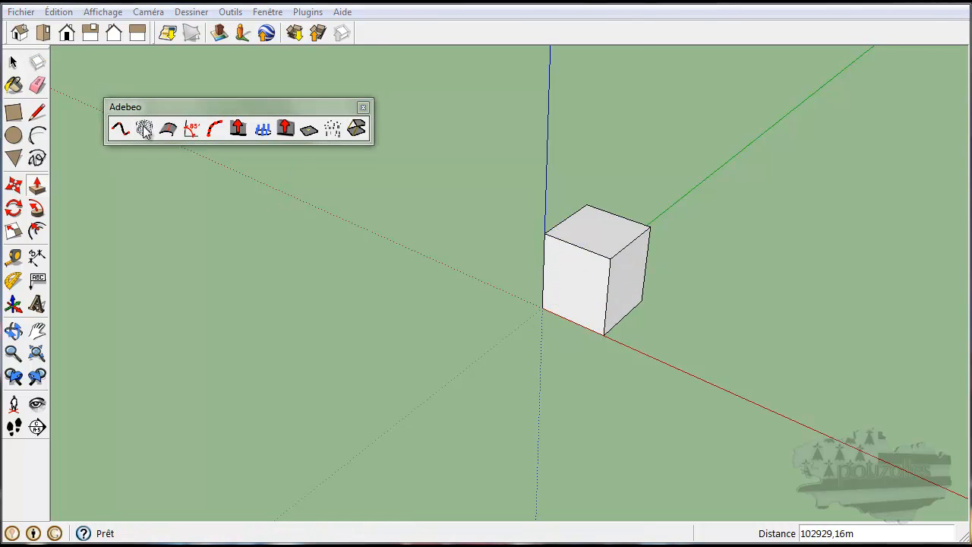
{"action": "left_click", "coordinate": [448, 308]}
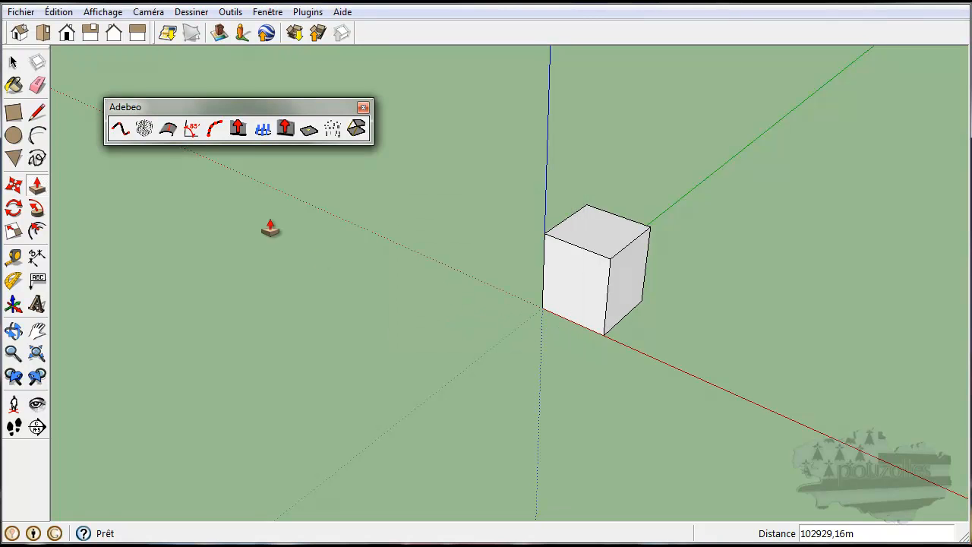
{"action": "left_click", "coordinate": [13, 62]}
- Examine the box and the area around the origin from several angles and distances to look for the grid
{"action": "scroll", "coordinate": [694, 325], "scroll_direction": "down", "scroll_amount": 2}
{"action": "scroll", "coordinate": [698, 333], "scroll_direction": "down", "scroll_amount": 4}
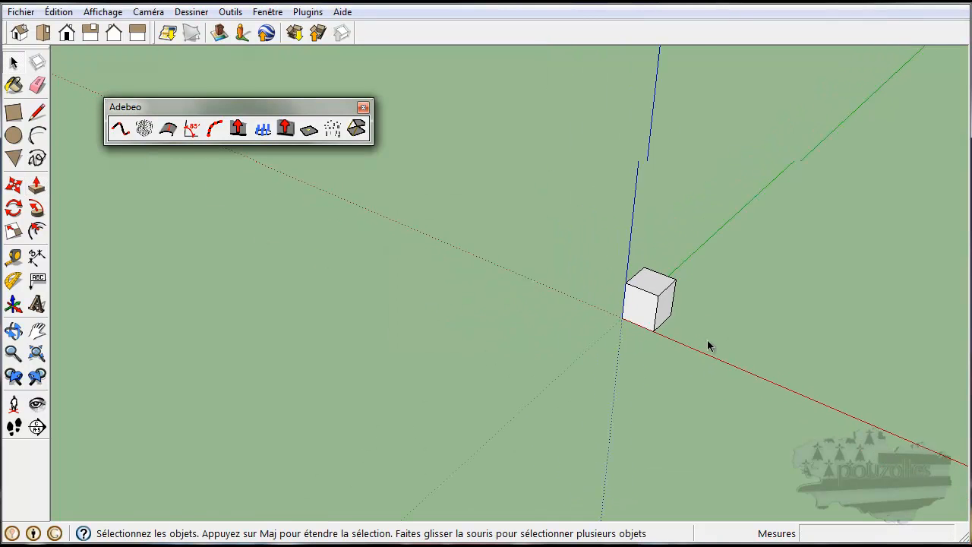
{"action": "key", "text": "o"}
{"action": "left_click_drag", "start_coordinate": [713, 347], "coordinate": [487, 256]}
{"action": "key", "text": "space"}
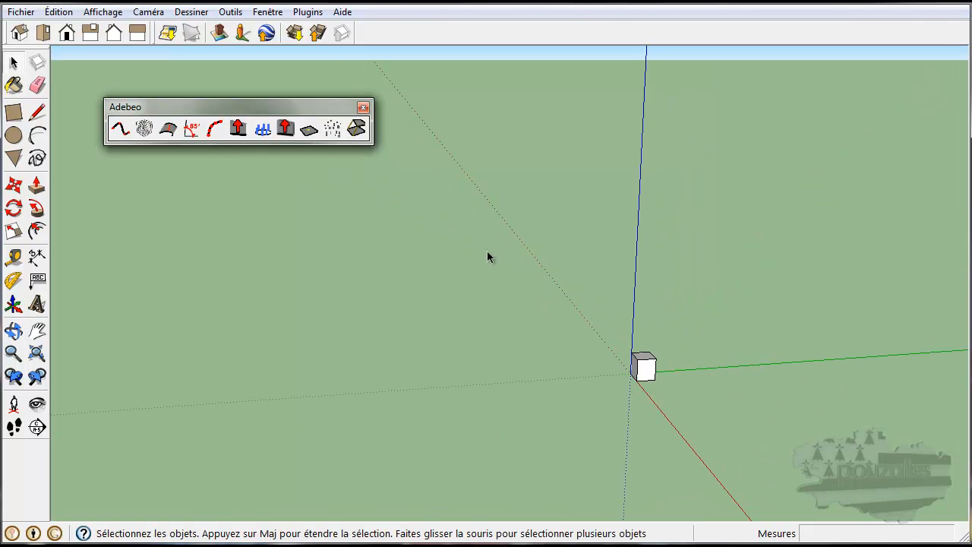
{"action": "scroll", "coordinate": [652, 379], "scroll_direction": "up", "scroll_amount": 5}
{"action": "key", "text": "o"}
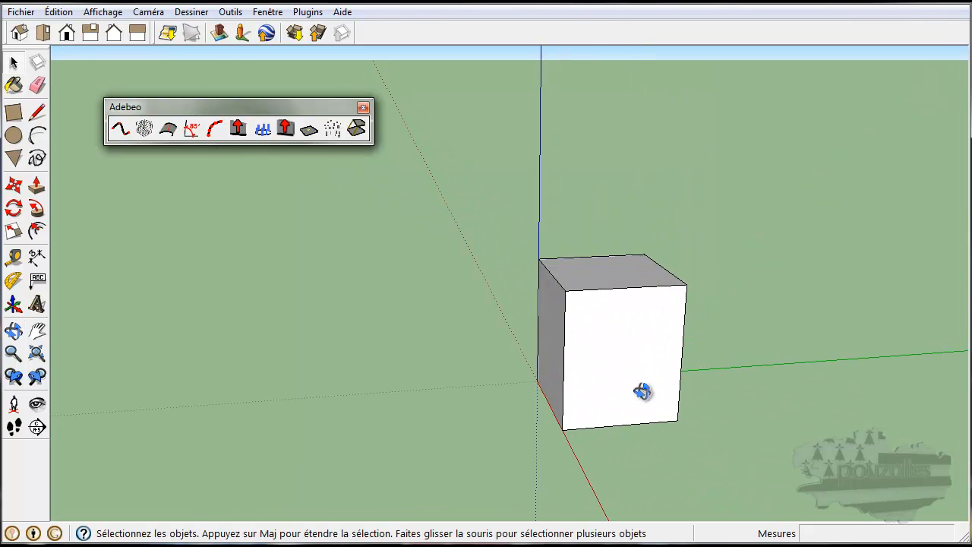
{"action": "left_click_drag", "start_coordinate": [645, 391], "coordinate": [879, 357]}
{"action": "left_click_drag", "start_coordinate": [559, 347], "coordinate": [762, 416]}
{"action": "key", "text": "space"}
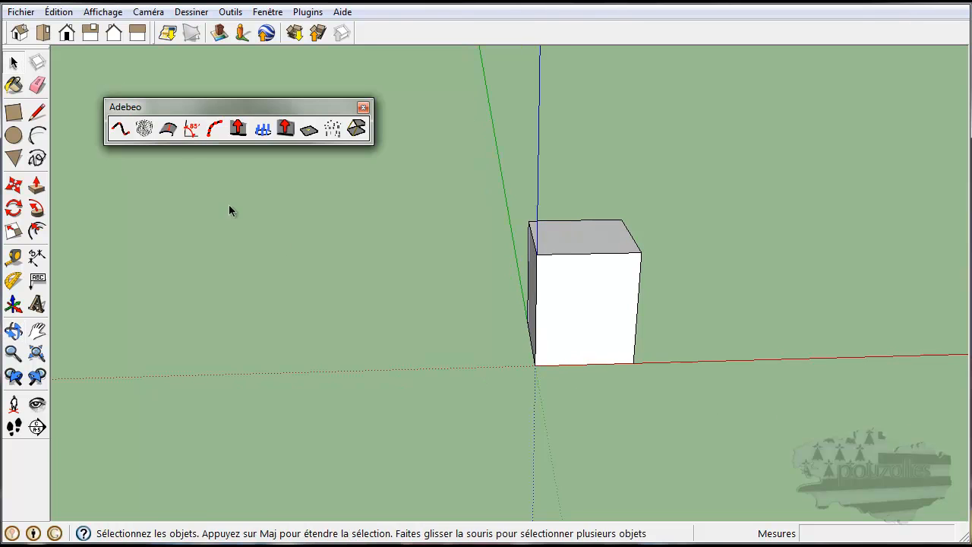